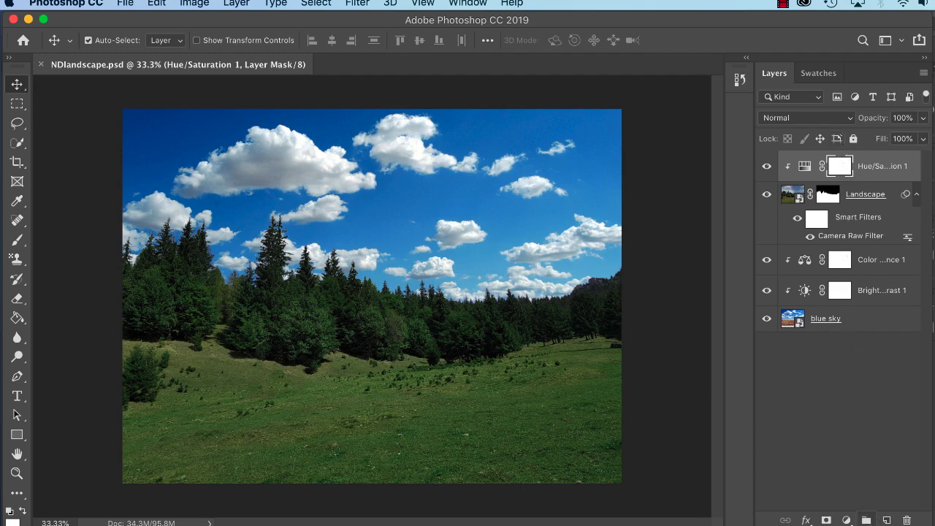
Group all the layers, from the Hue/Saturation adjustment down to blue sky, and name the group Landscape.
click(880, 167)
click(917, 195)
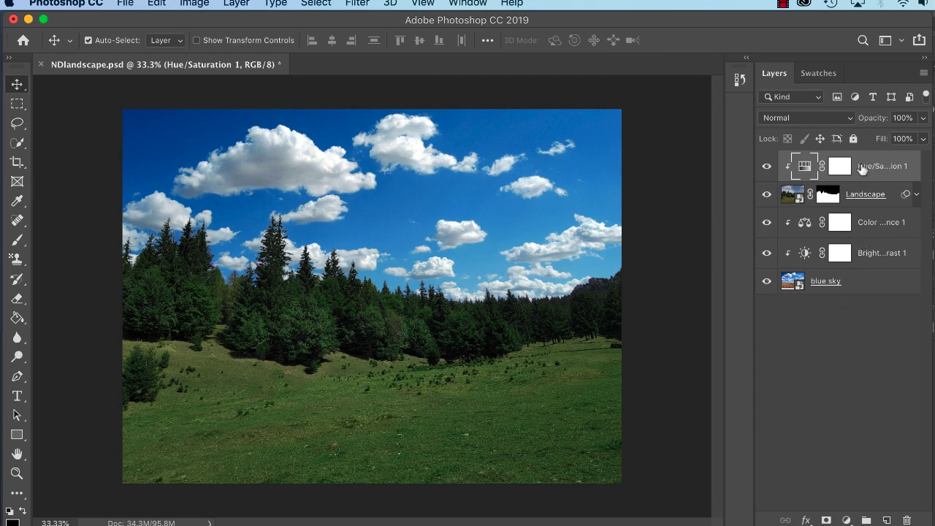
shift+click(873, 287)
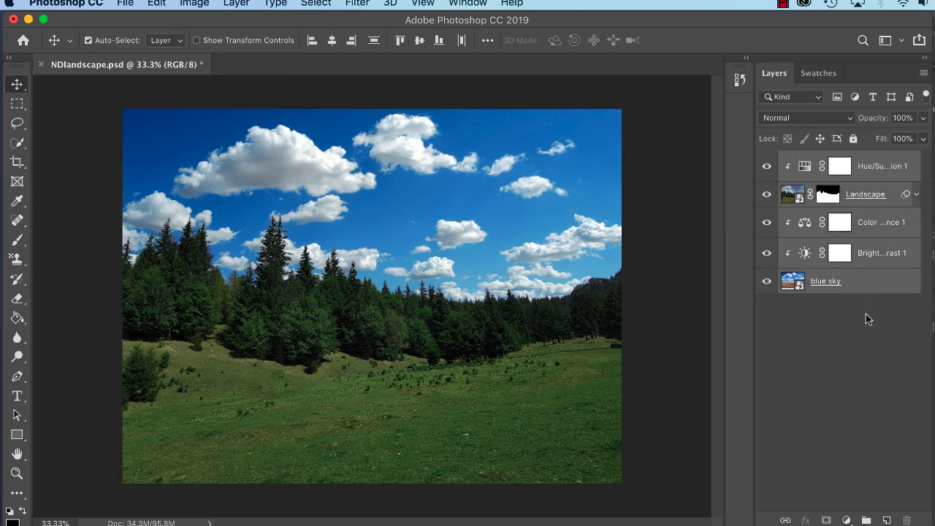
click(867, 520)
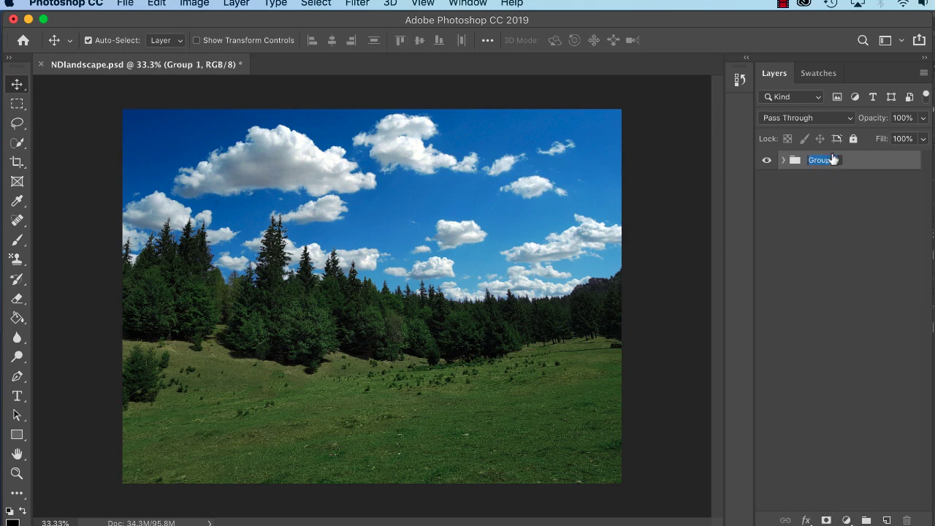
text(Landscape)
key(Return)
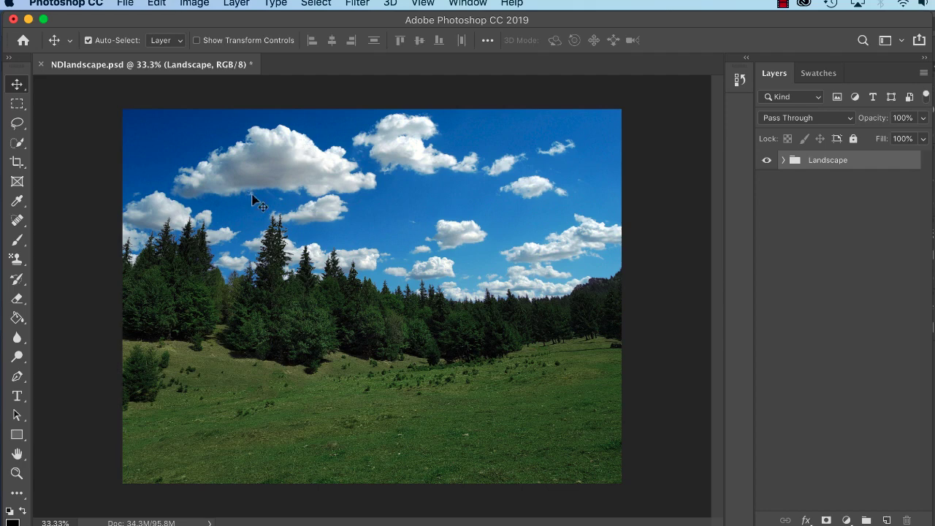
Switch to Illustrator and copy the whole Parent house artwork, including its fences and path, from houses.ai.
click(29, 18)
click(604, 218)
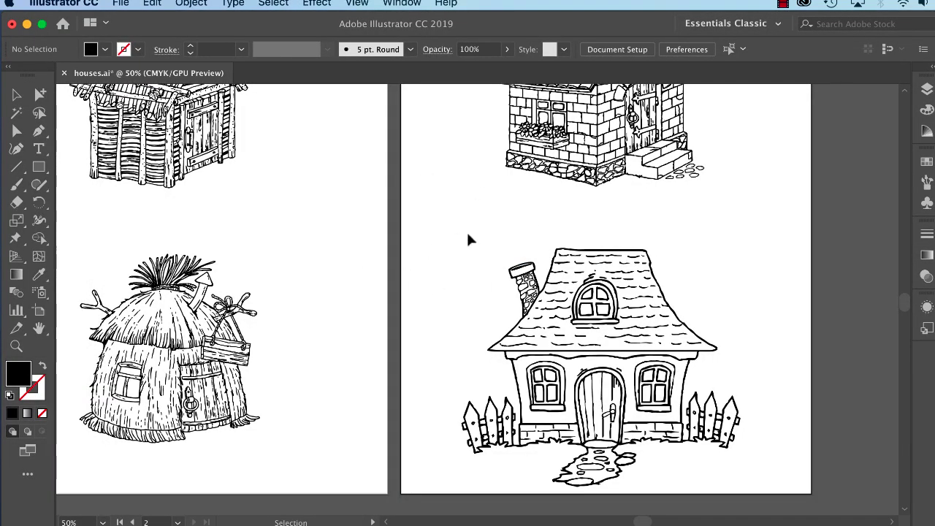
click(927, 88)
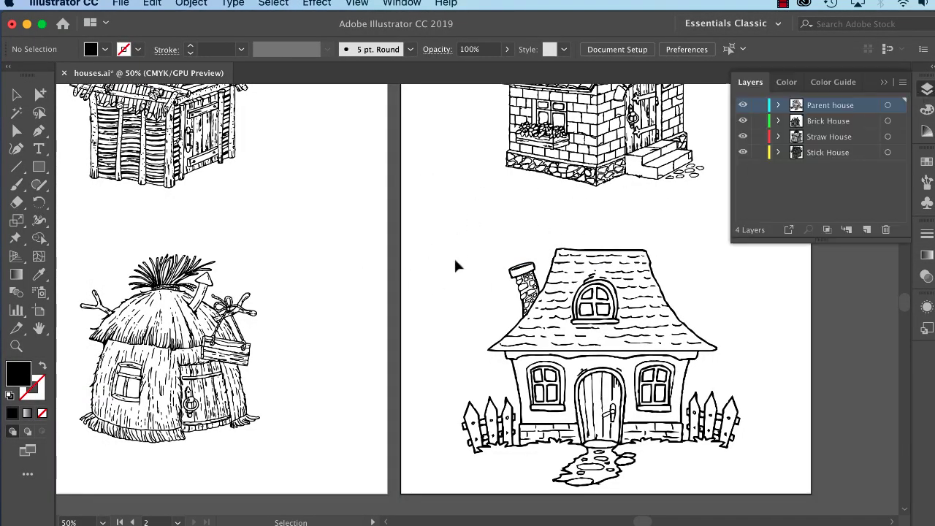
drag(420, 244, 769, 491)
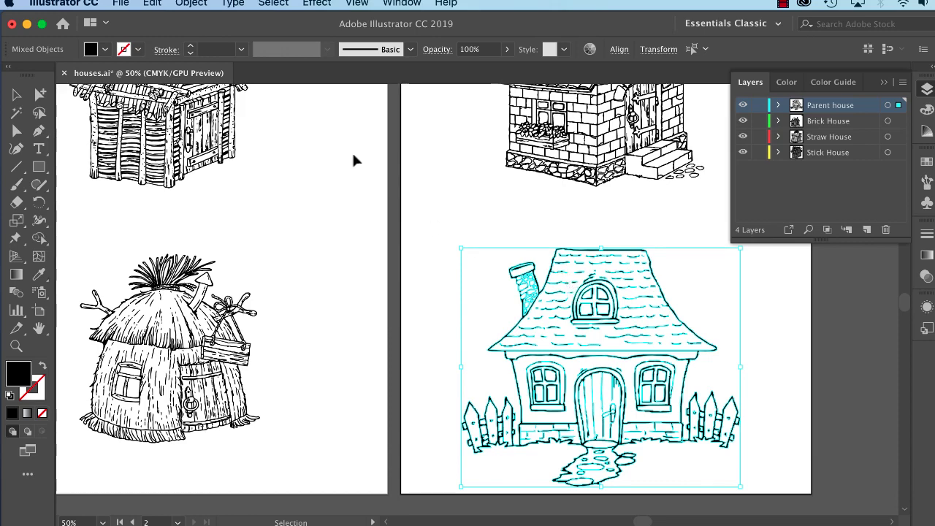
click(149, 6)
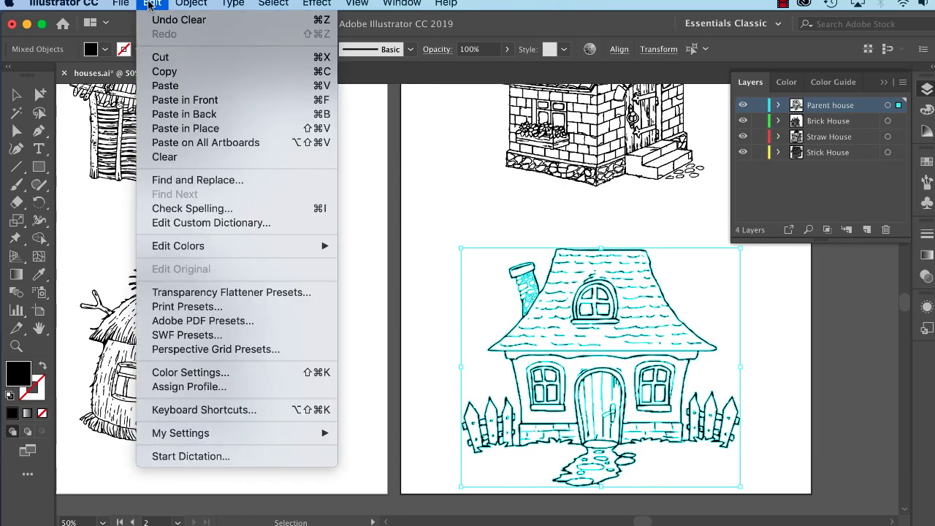
click(165, 72)
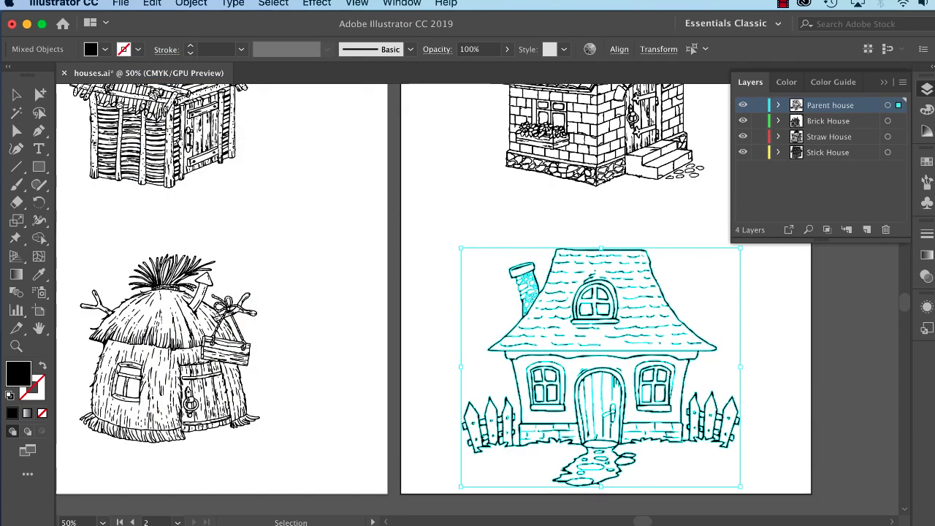
Switch back to Photoshop and paste the copied house into NDlandscape.psd as a Smart Object.
key(super+Tab)
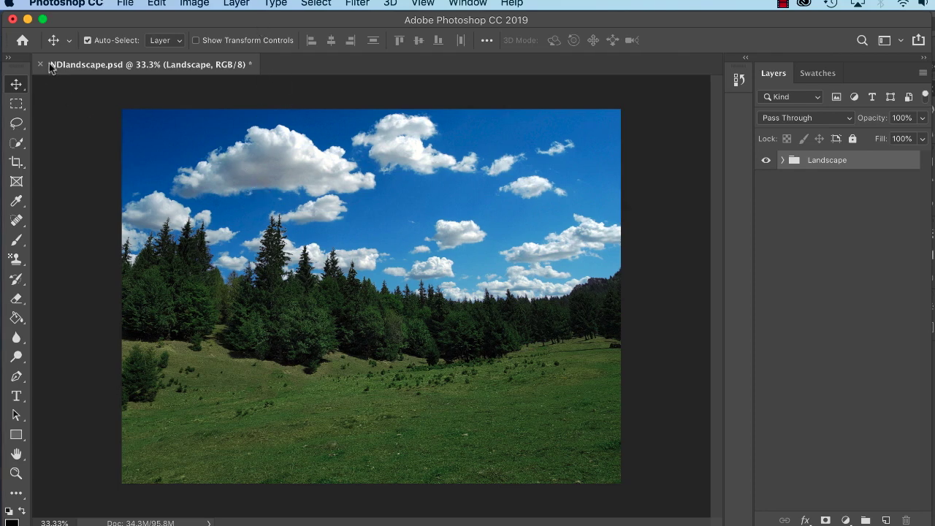
click(157, 4)
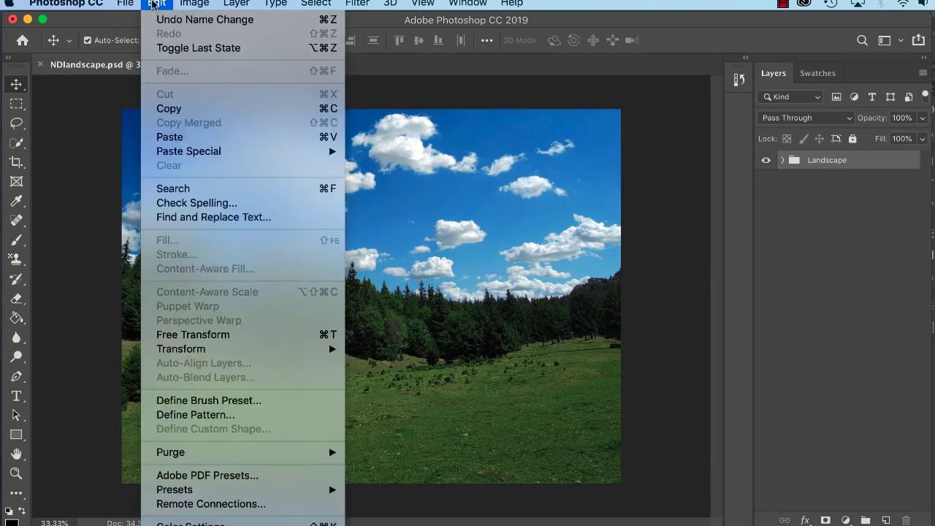
click(187, 140)
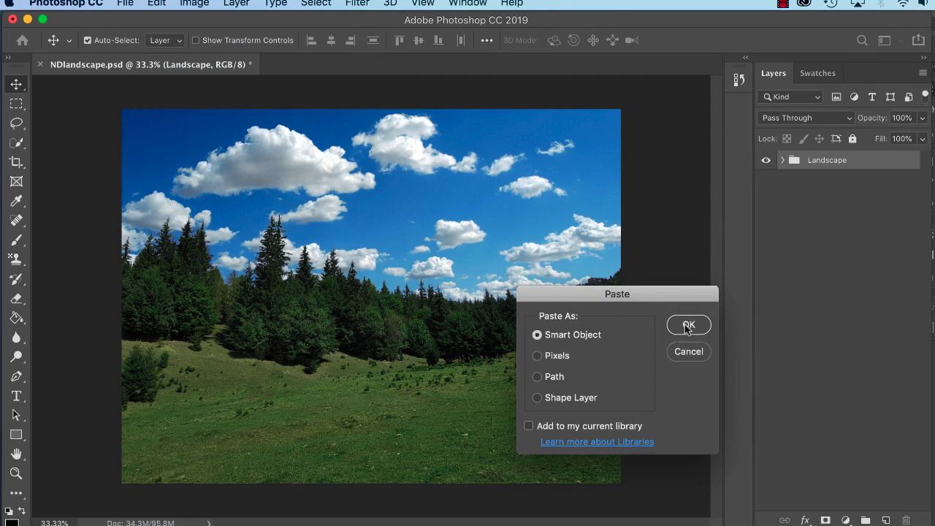
drag(584, 304, 335, 141)
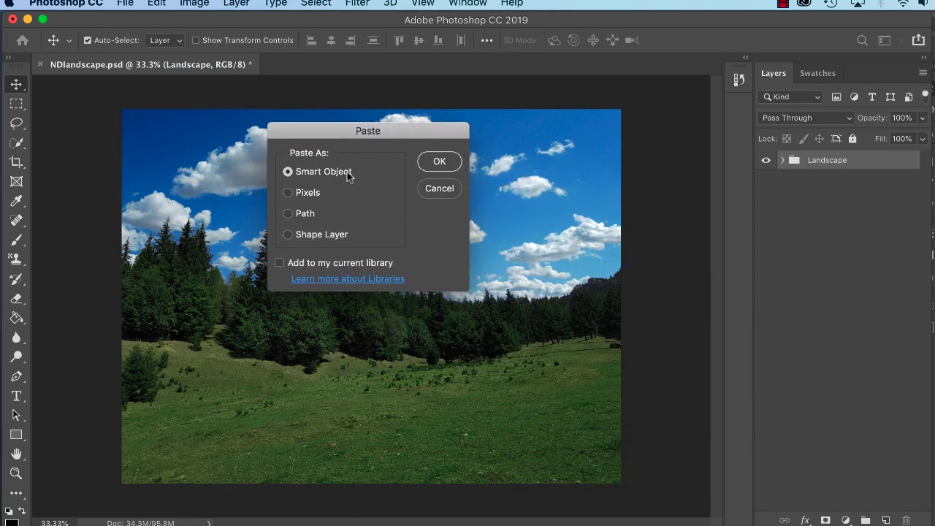
click(443, 162)
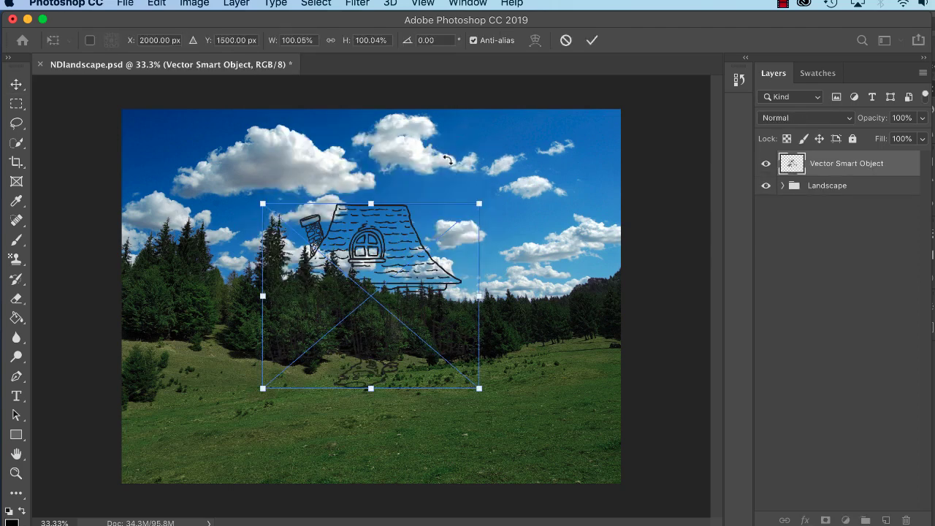
Place the pasted house low on the meadow, scale it to about 118%, and commit the transform.
drag(403, 278, 387, 352)
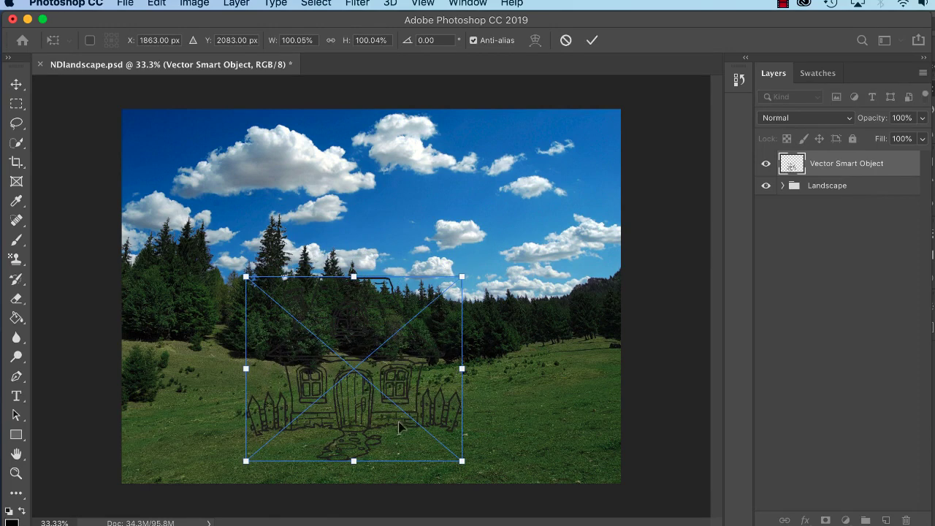
mouse_move(395, 413)
mouse_down()
mouse_move(394, 433)
mouse_move(392, 420)
mouse_up()
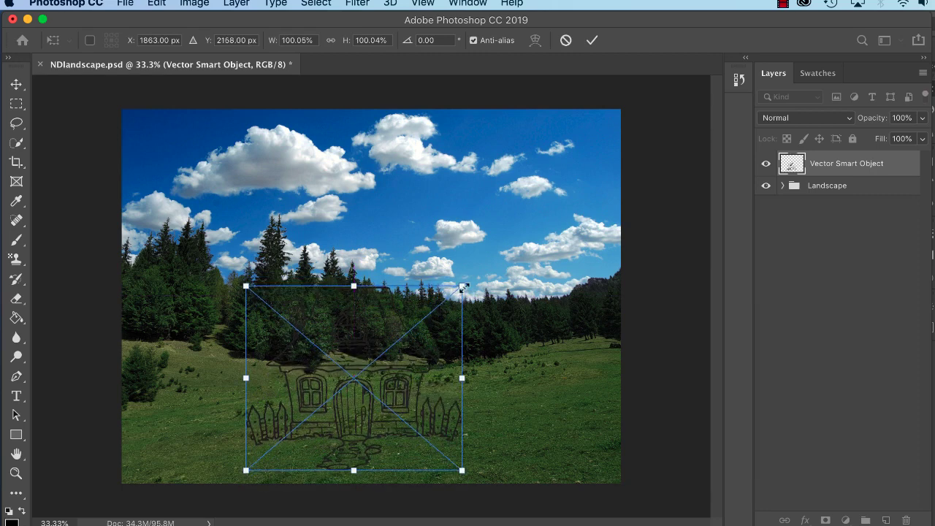
drag(462, 289, 500, 253)
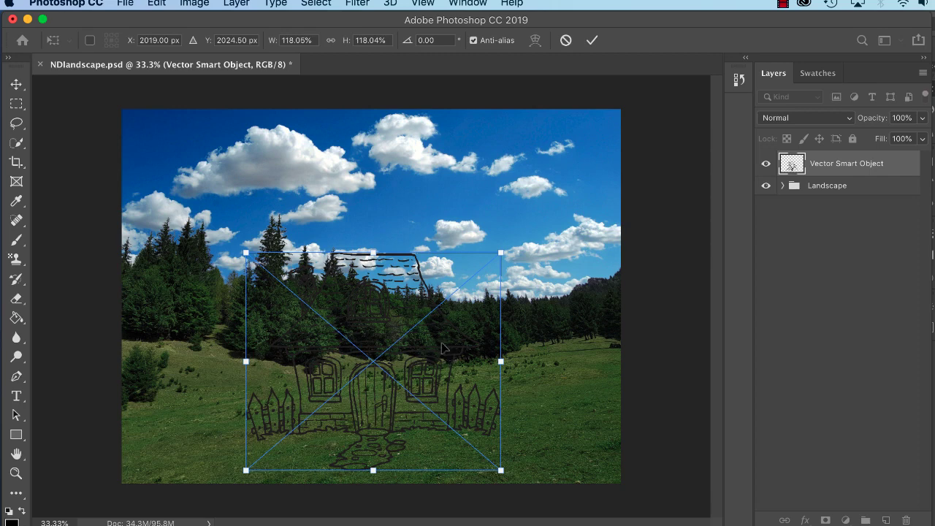
key(Return)
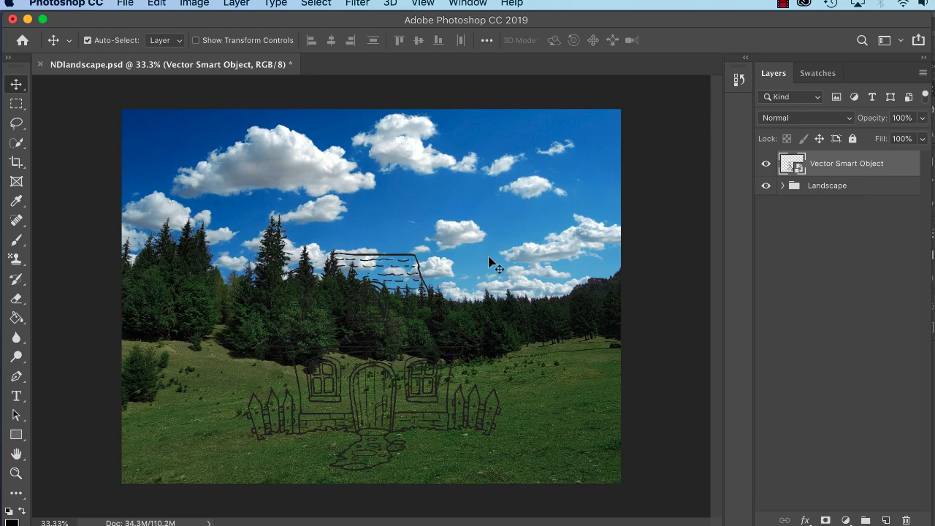
Rename the pasted house's layer to Parent House Vector.
key(super+equal)
key(super+equal)
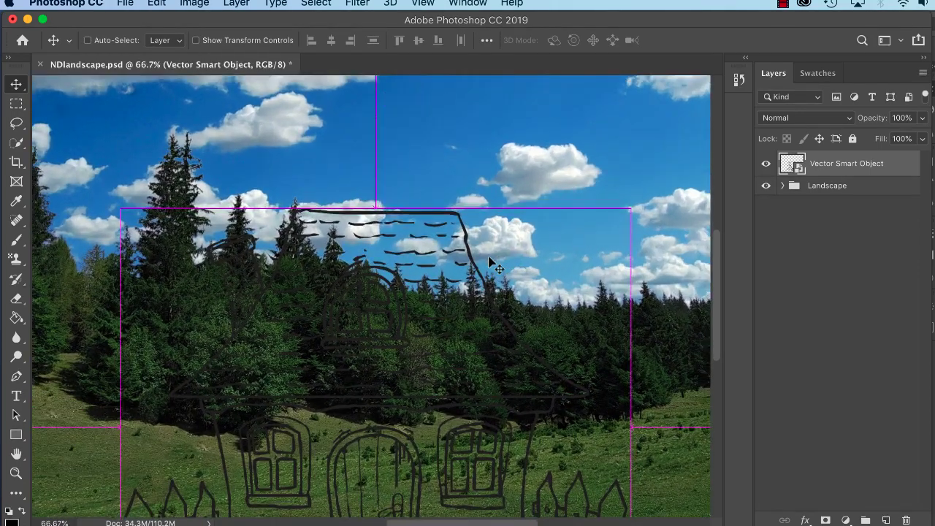
scroll(497, 267, down, 3)
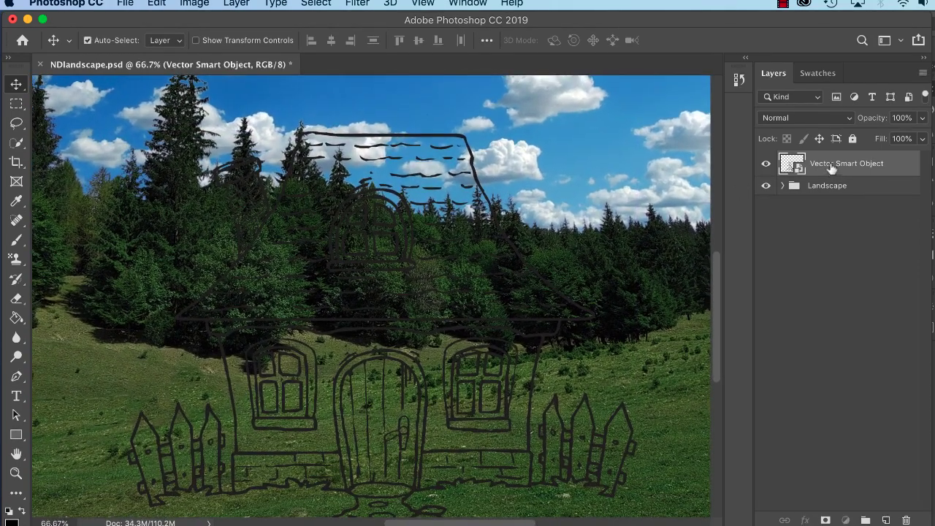
double_click(846, 165)
text(Parent House Ve)
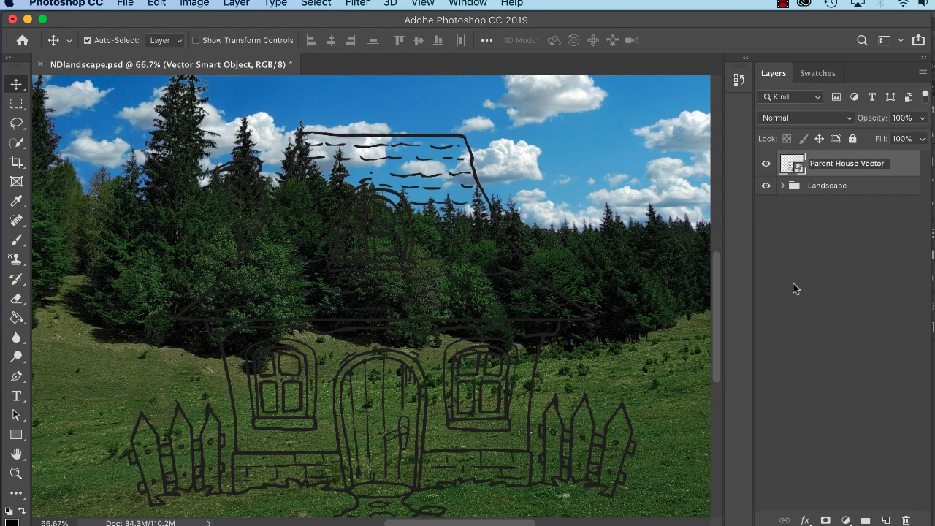
text(ctor)
key(Return)
Examine the color of the house's roof outlines up close against the trees and sky.
key(super+equal)
key(super+equal)
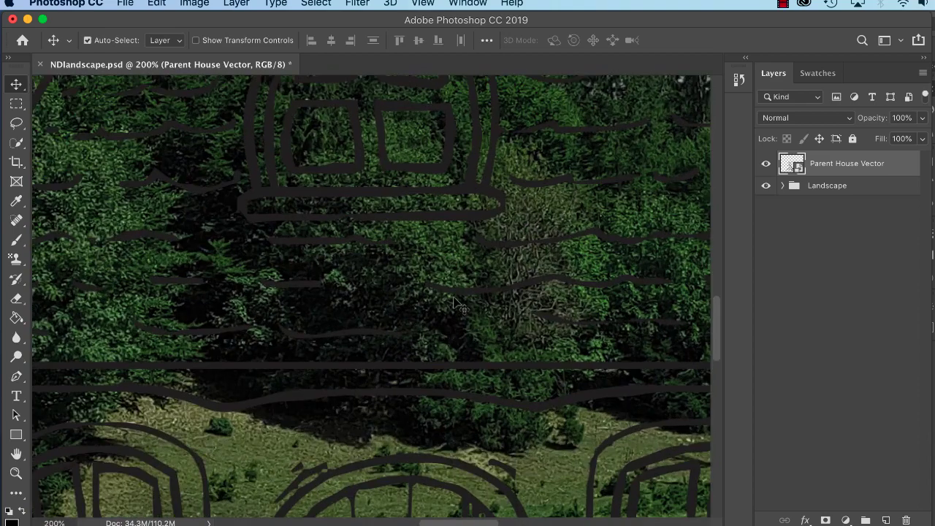
drag(419, 205, 426, 390)
drag(464, 221, 274, 293)
drag(559, 331, 482, 331)
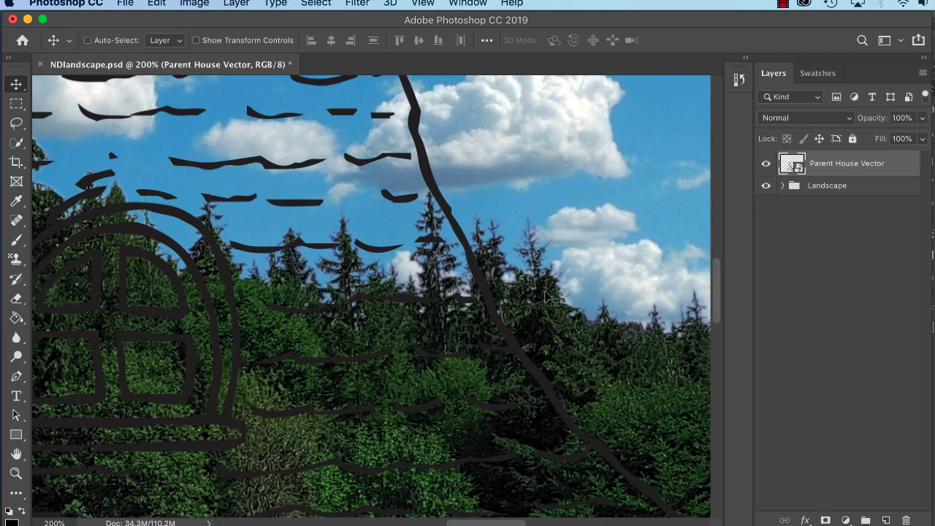
key(super+plus)
drag(547, 409, 383, 340)
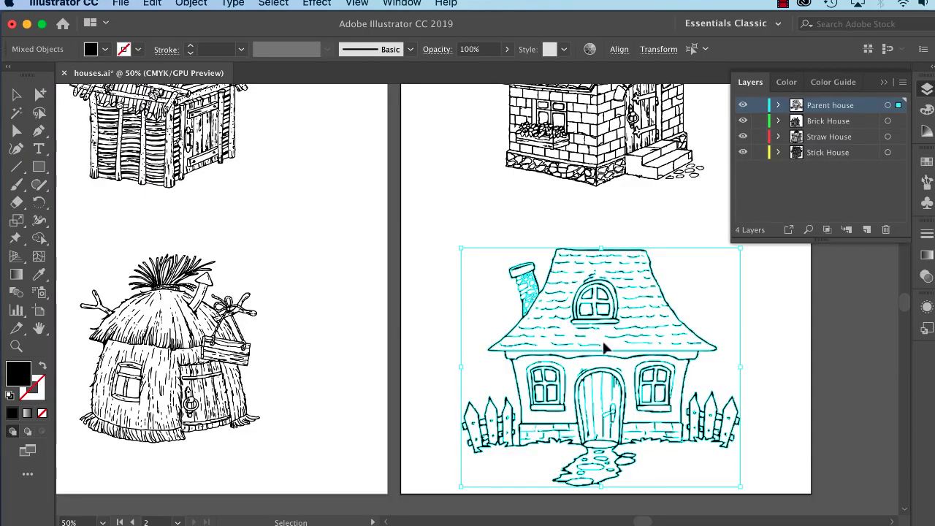
Inspect the roof outline's fill color values in Illustrator's Color Picker, then return to the landscape in Photoshop.
click(487, 236)
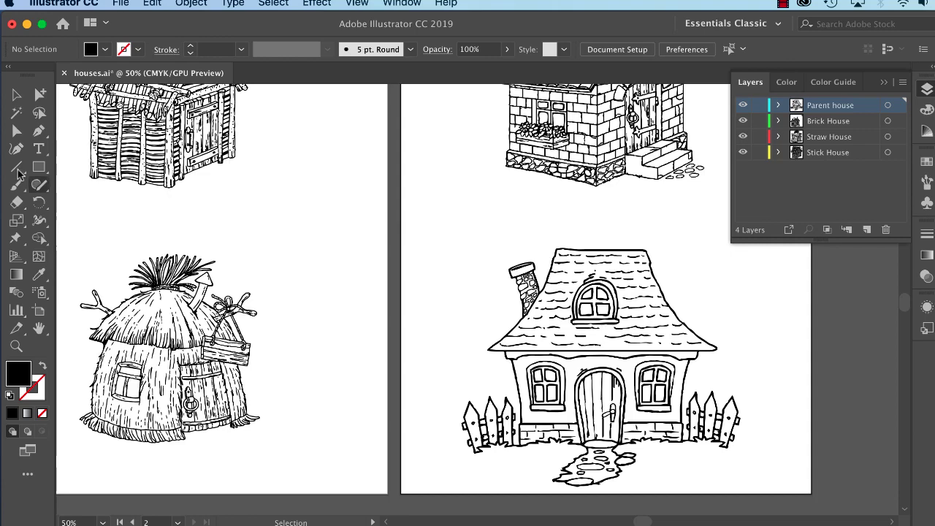
click(16, 131)
click(561, 273)
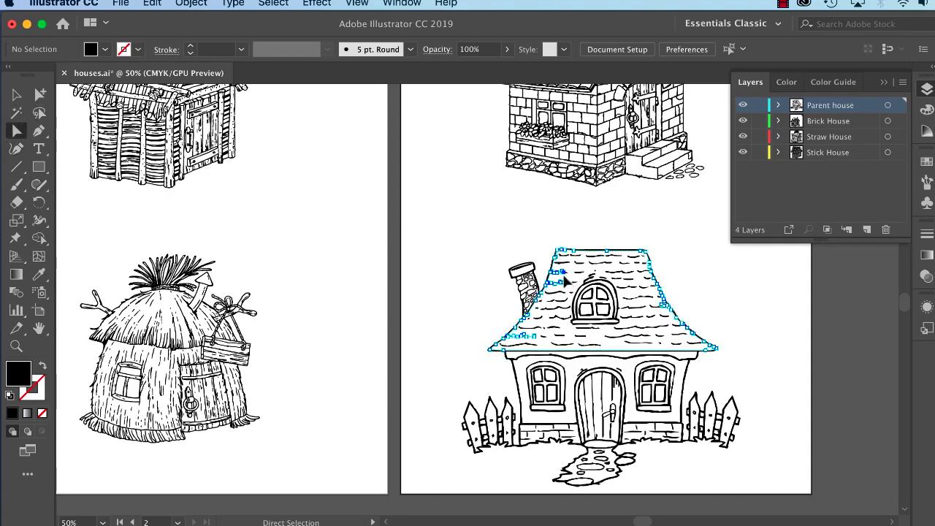
double_click(20, 379)
drag(651, 261, 517, 179)
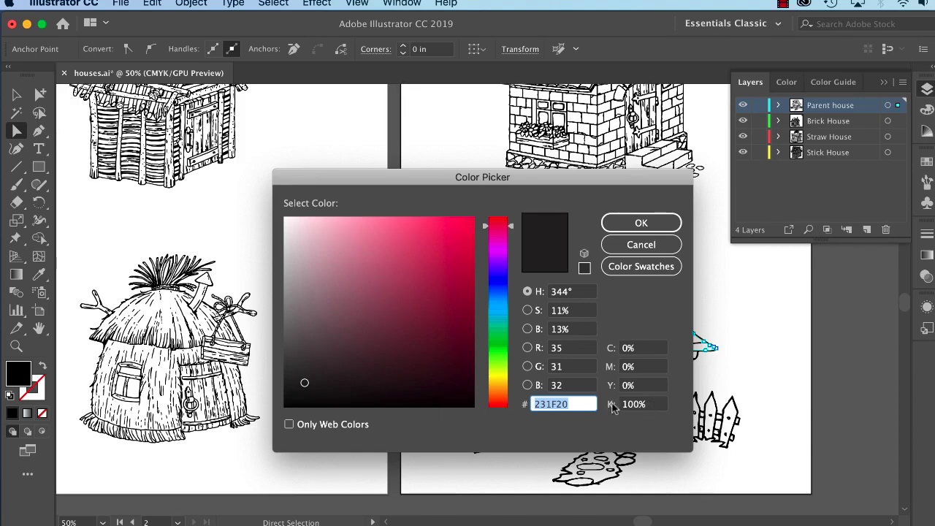
click(627, 227)
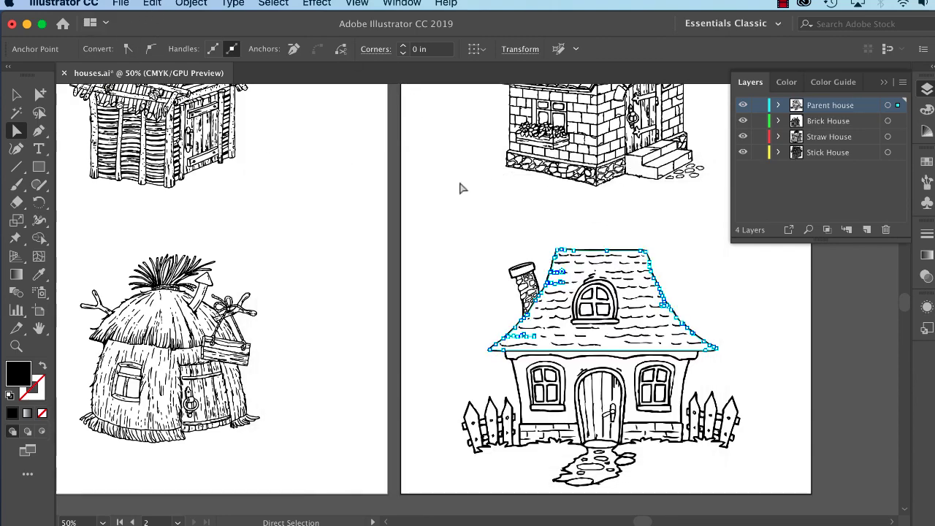
click(637, 227)
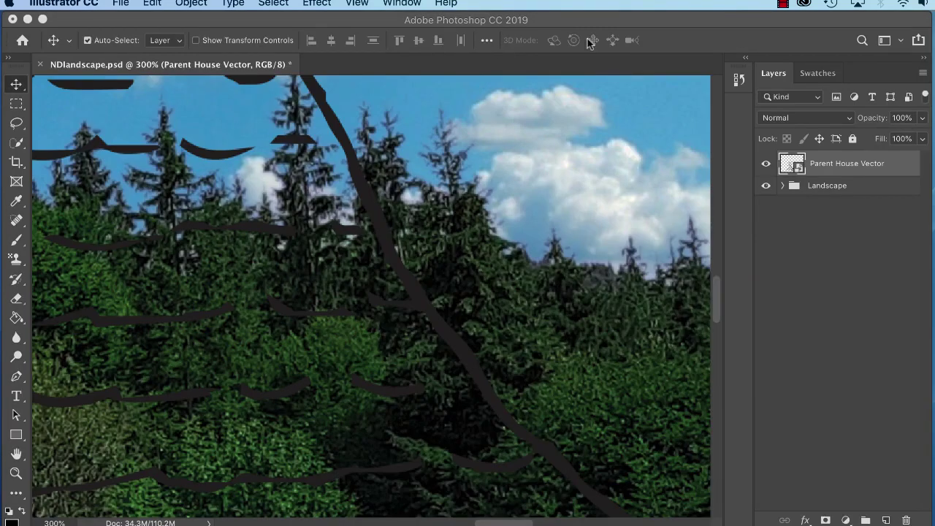
click(626, 23)
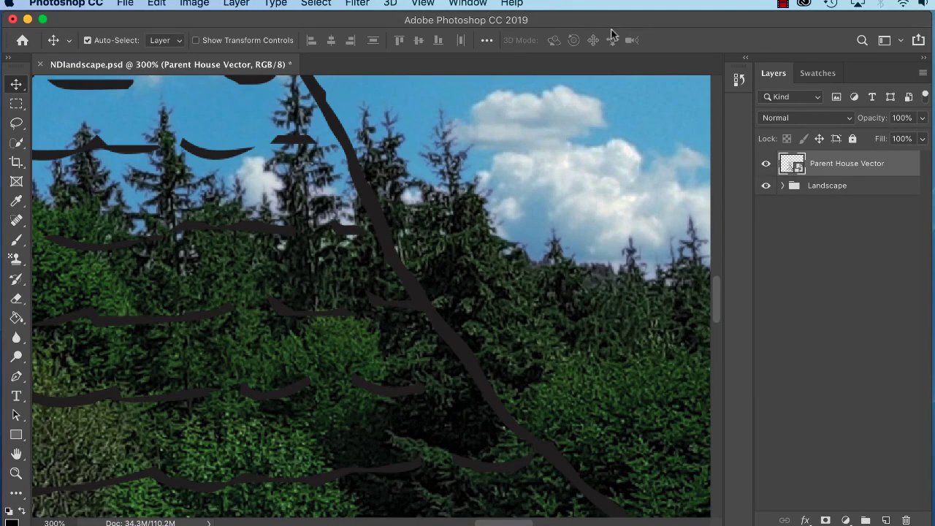
click(189, 4)
mouse_move(199, 22)
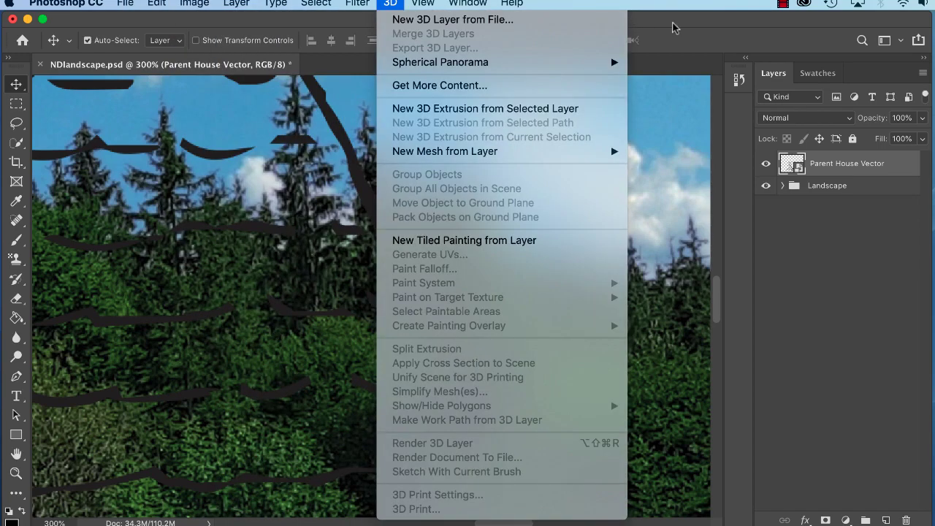
click(675, 26)
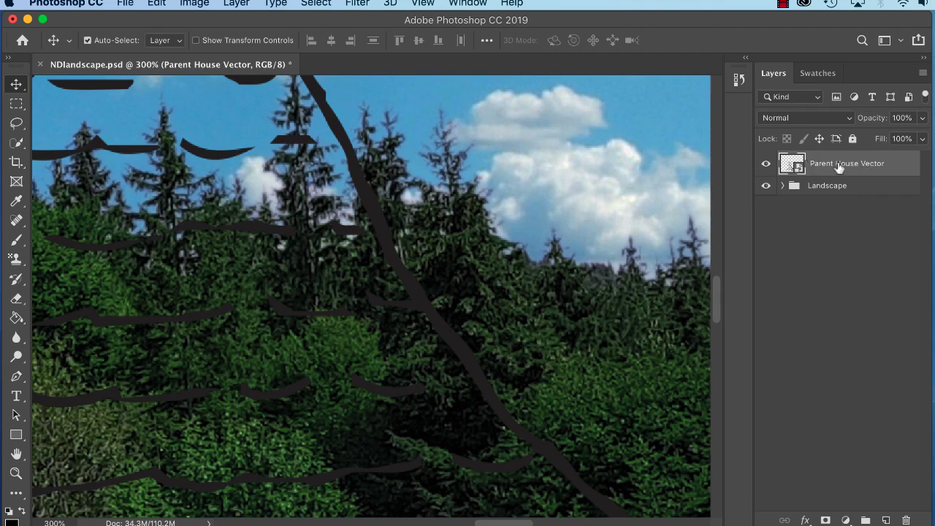
Set the Parent House Vector layer's blend mode to Multiply.
click(789, 118)
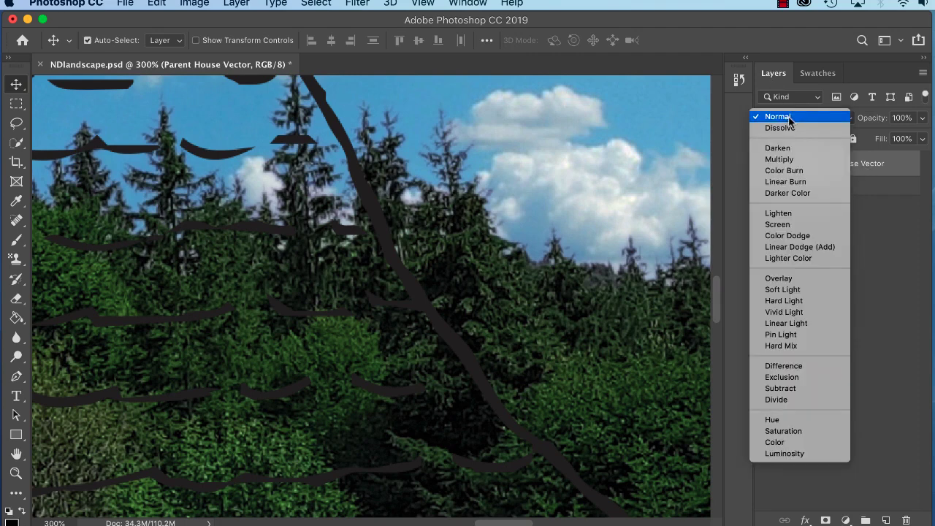
click(801, 162)
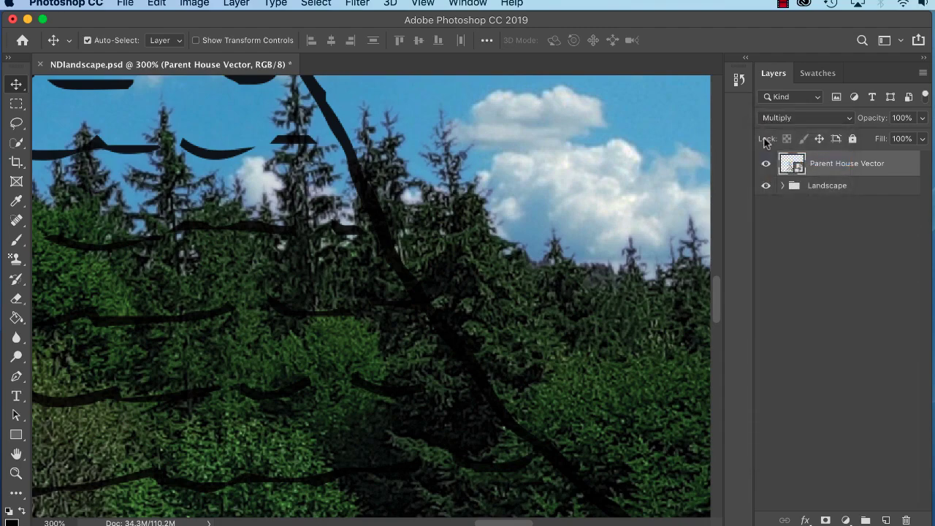
key(super+minus)
key(super+minus)
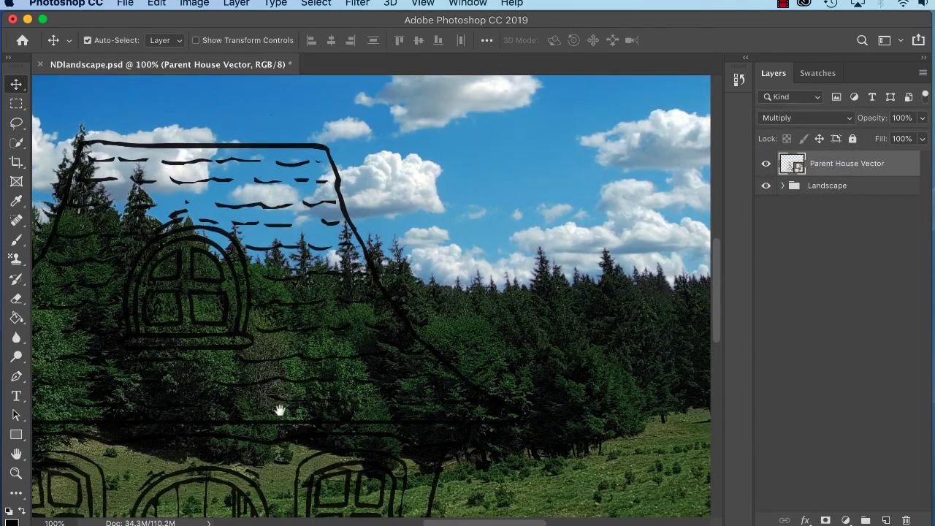
Save the landscape document as Parent House_V1.psd in the landscape folder, in Photoshop format with Maximize Compatibility on.
drag(280, 409, 498, 283)
drag(440, 411, 394, 305)
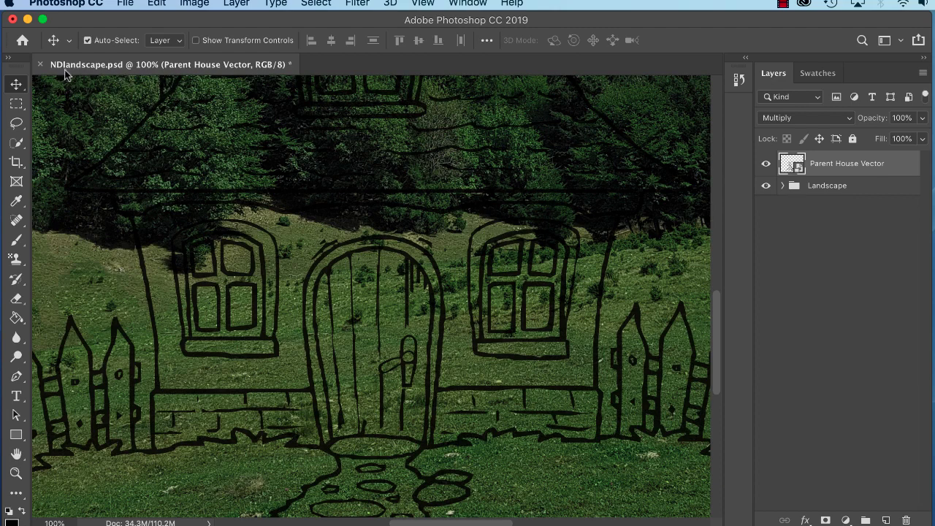
click(125, 5)
click(147, 157)
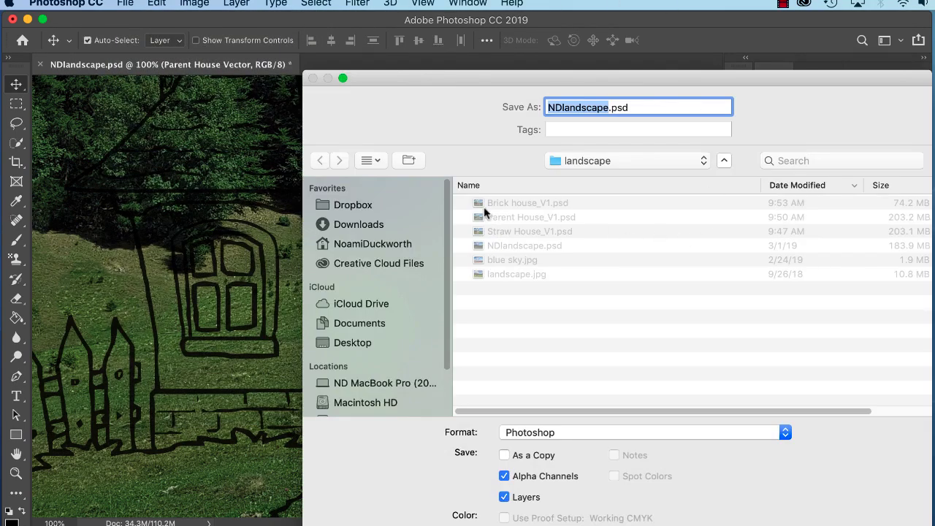
click(564, 107)
drag(607, 108, 525, 100)
text(Paren)
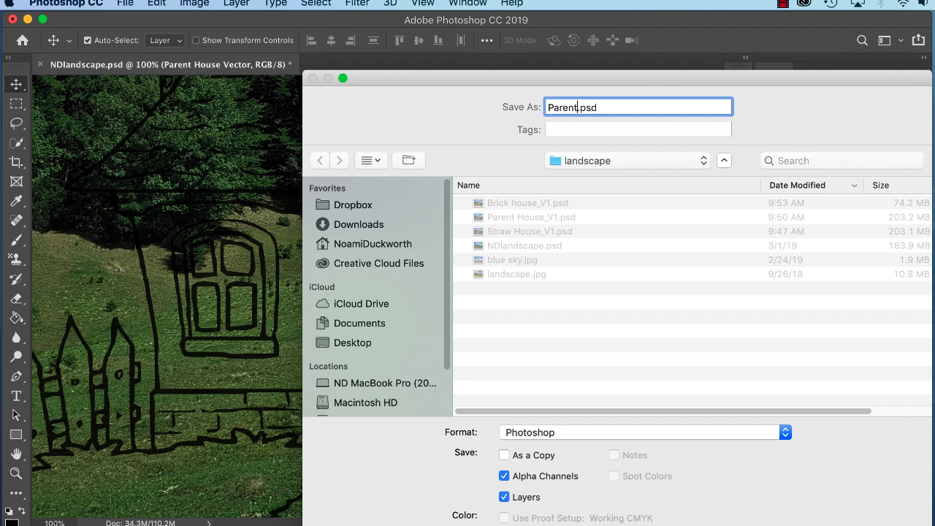
text(t House_V1)
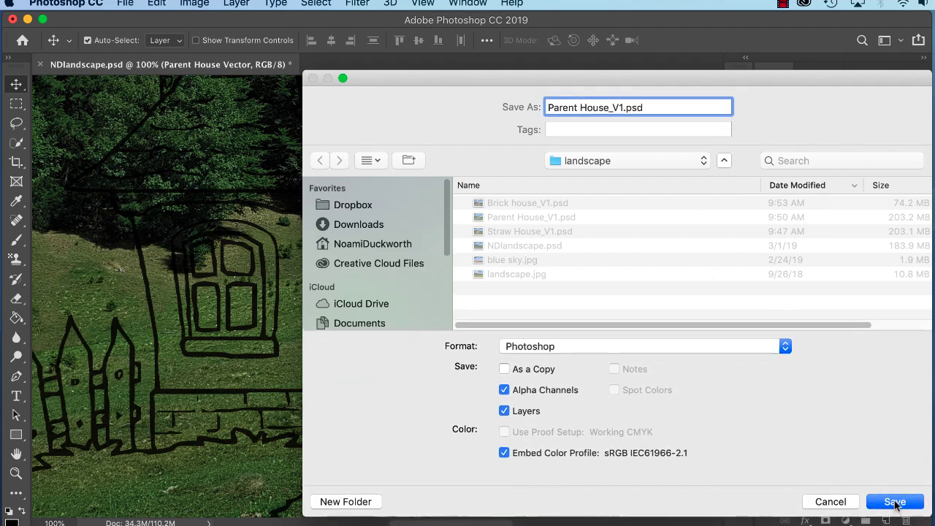
click(896, 502)
click(722, 179)
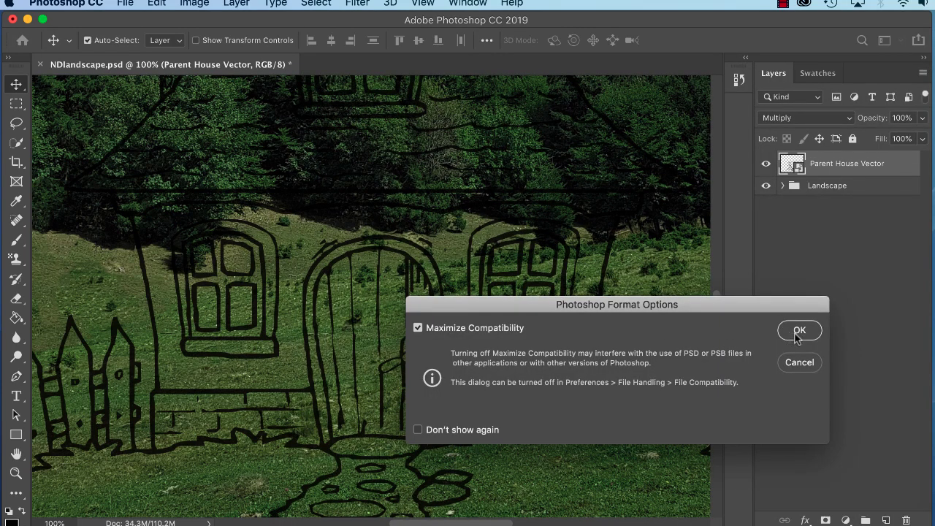
click(798, 333)
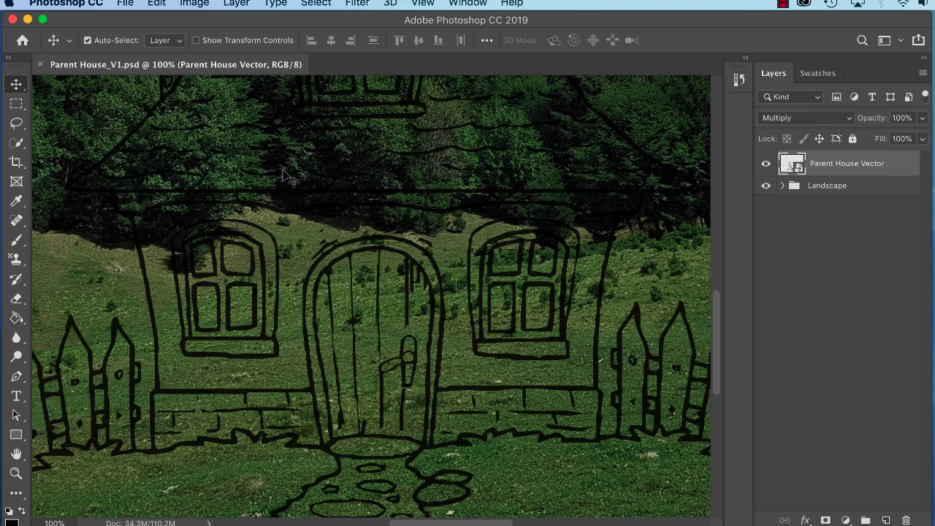
Hide the Landscape group so that only the house outlines are shown.
key(super+minus)
key(super+minus)
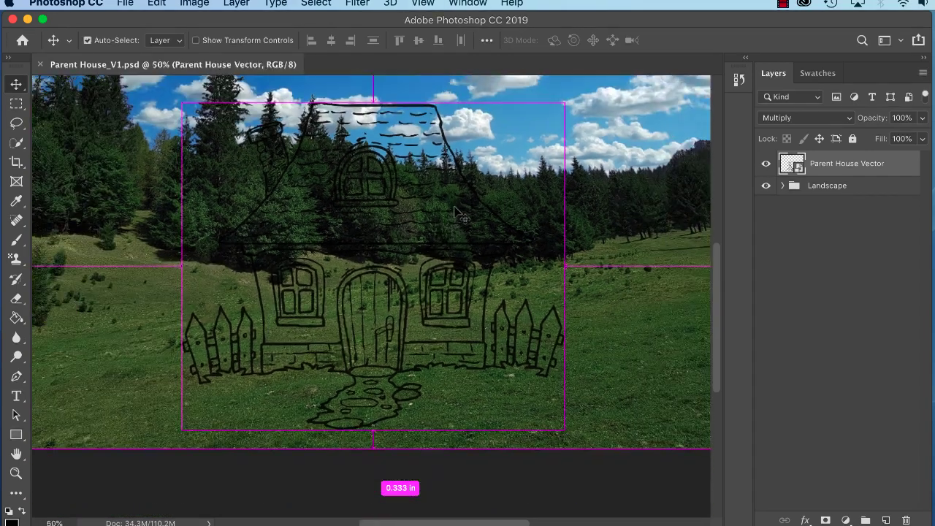
drag(447, 185, 455, 249)
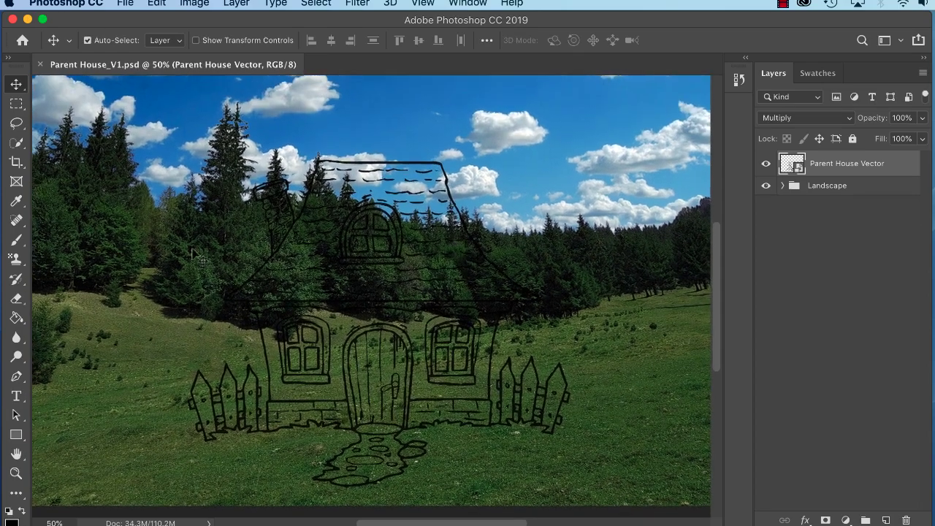
click(767, 187)
key(super+plus)
key(super+plus)
key(super+plus)
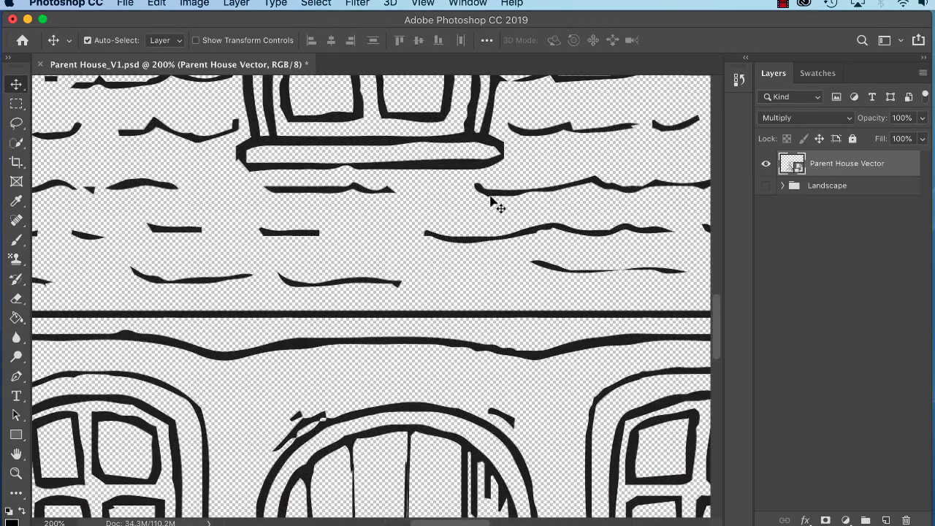
key(super+minus)
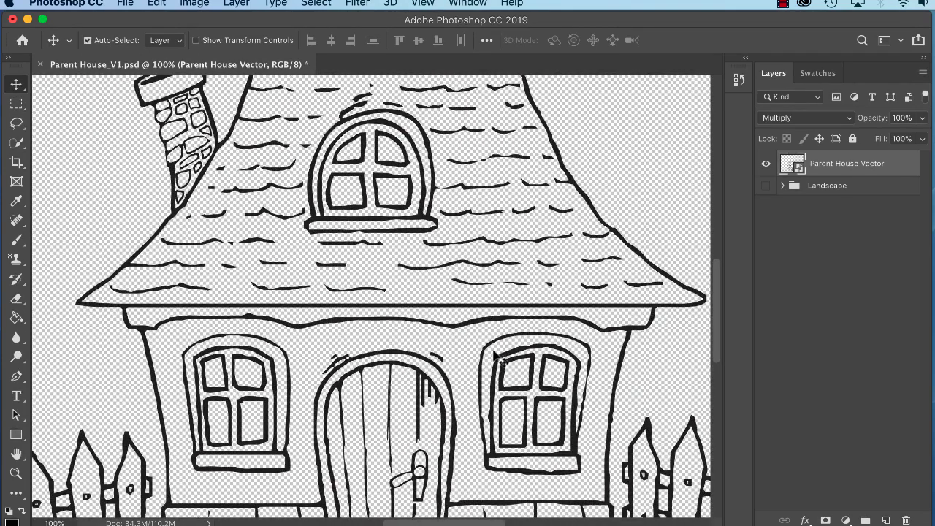
drag(520, 393, 347, 317)
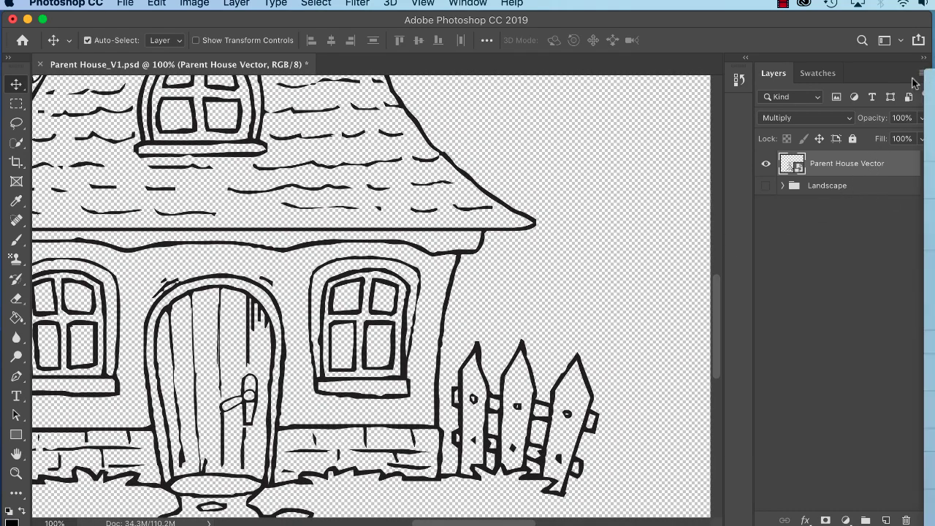
Add a new layer with the default settings and place it directly below the Parent House Vector layer.
key(super+shift+n)
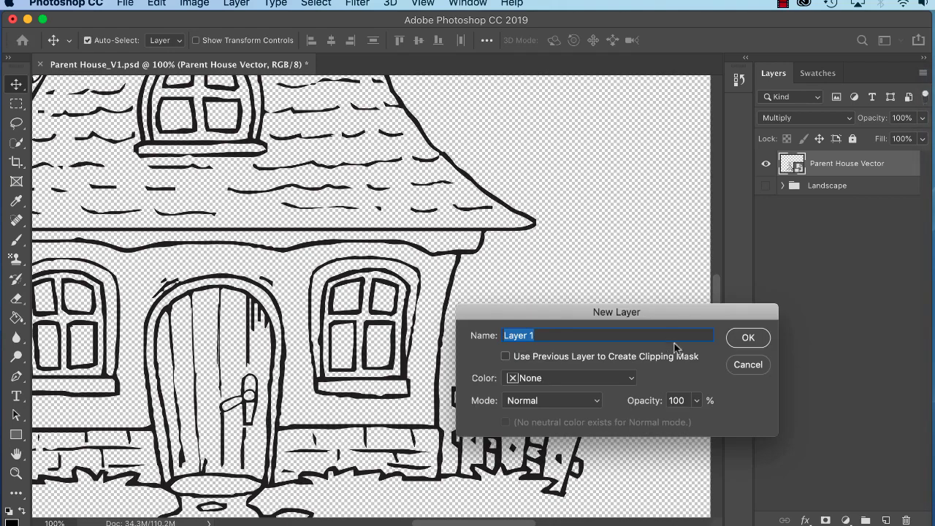
click(747, 338)
drag(857, 167, 860, 202)
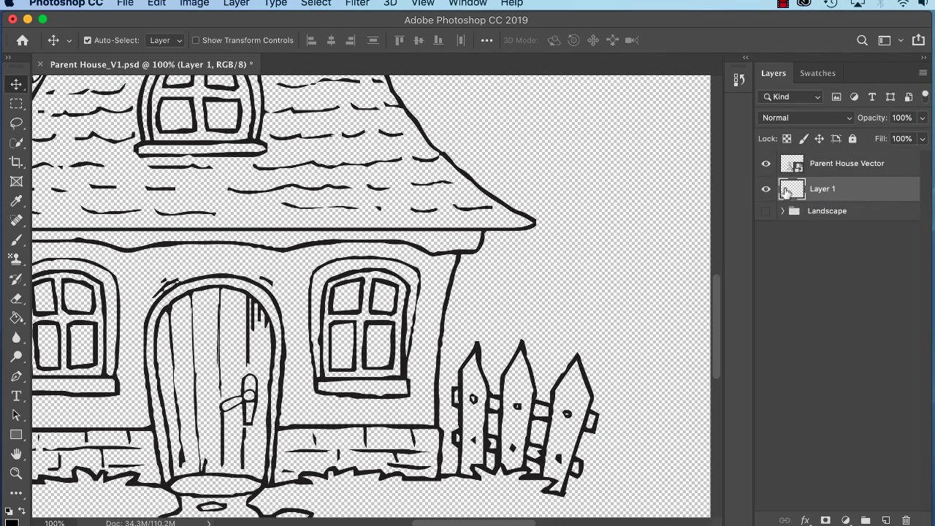
Fill the new layer beneath the house outlines with white.
click(153, 3)
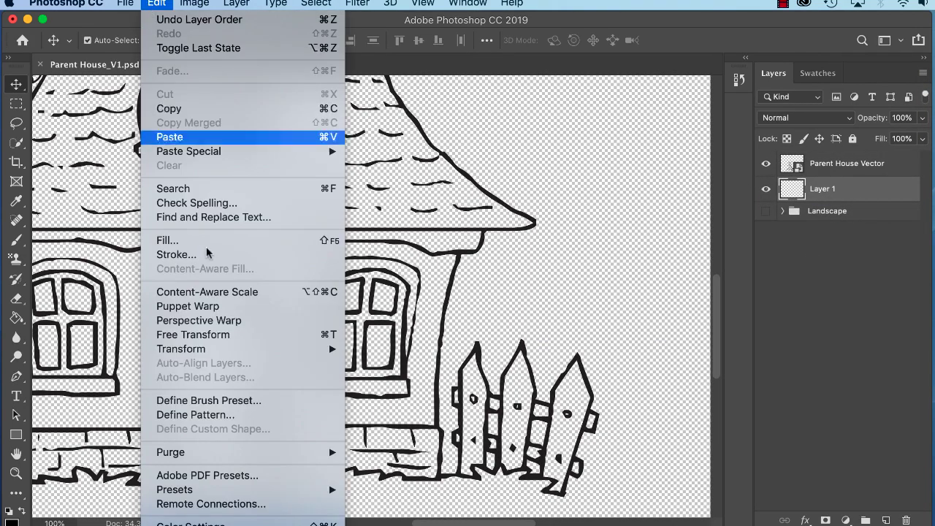
click(167, 240)
click(659, 316)
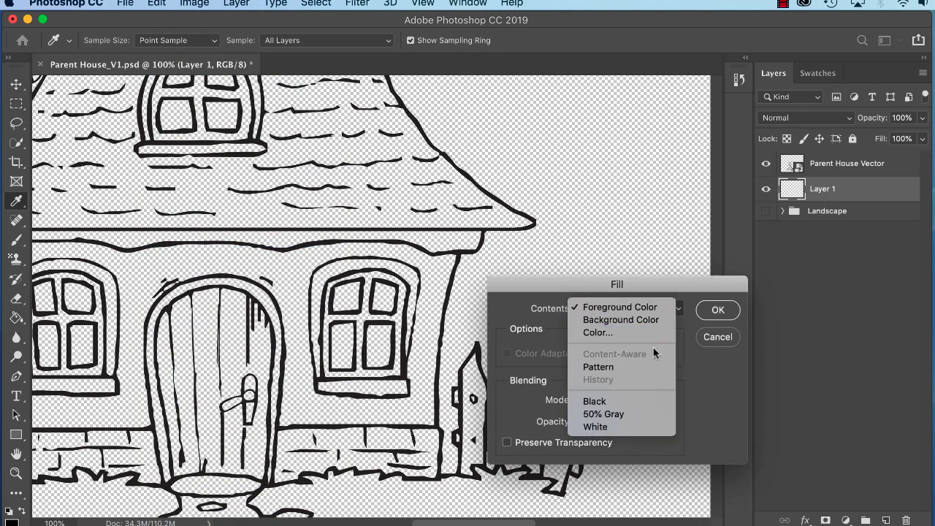
click(626, 427)
click(714, 311)
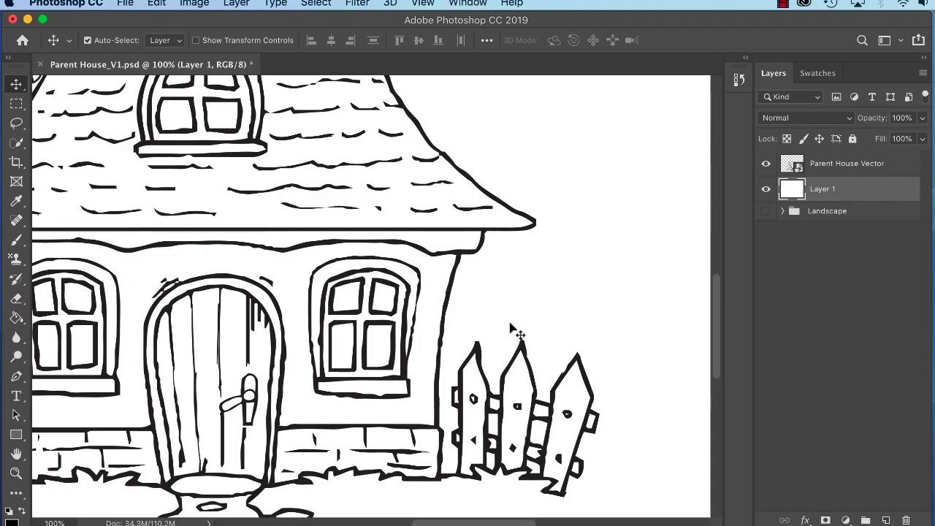
mouse_move(213, 307)
mouse_down()
mouse_move(442, 402)
mouse_move(390, 488)
mouse_move(296, 315)
mouse_move(354, 266)
mouse_move(349, 256)
mouse_up()
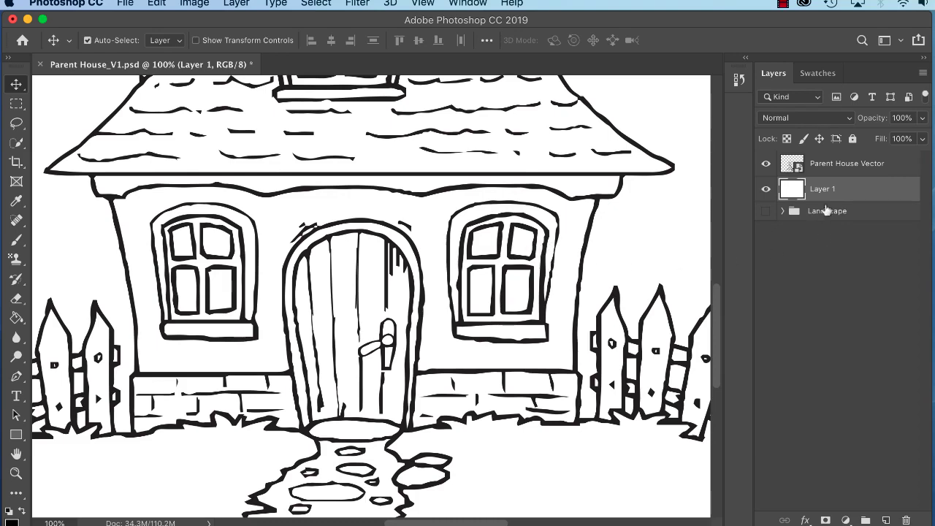
Delete the white-filled layer beneath the house outlines.
click(907, 520)
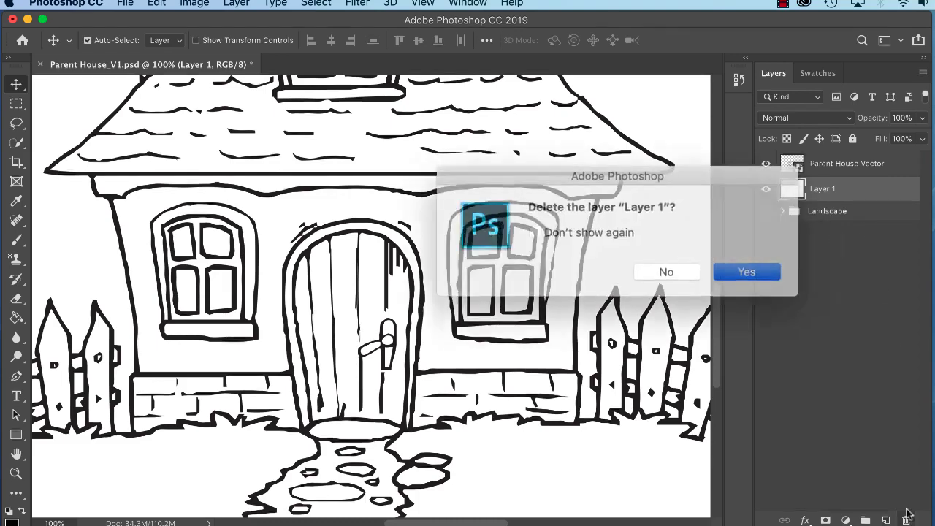
click(726, 269)
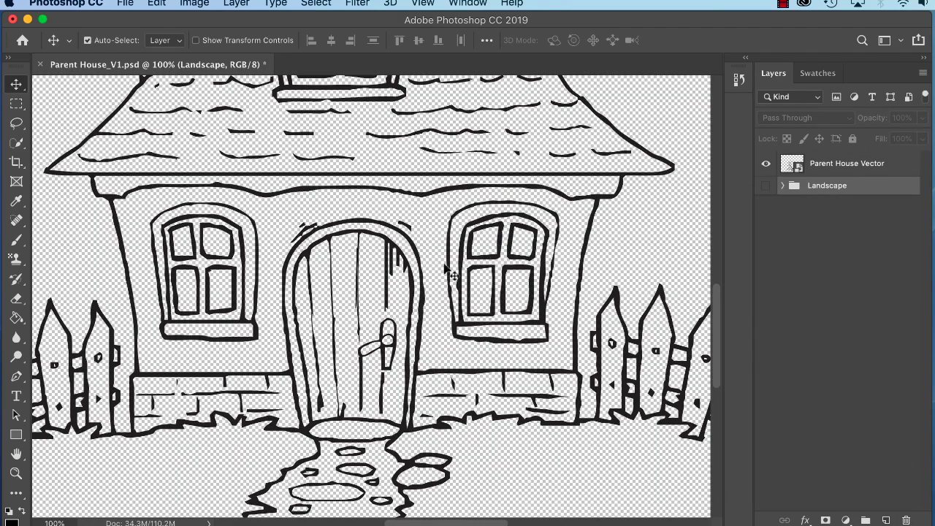
key(super+plus)
key(super+minus)
key(super+minus)
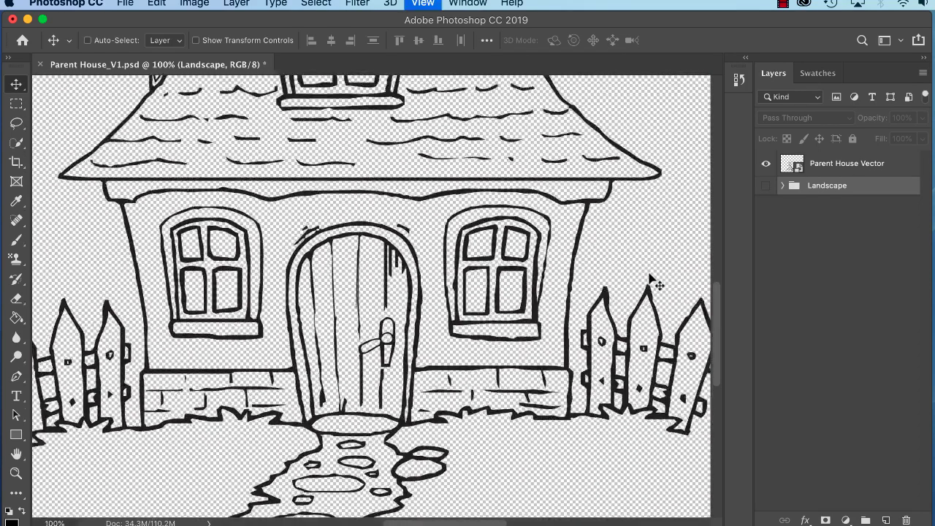
scroll(508, 162, up, 3)
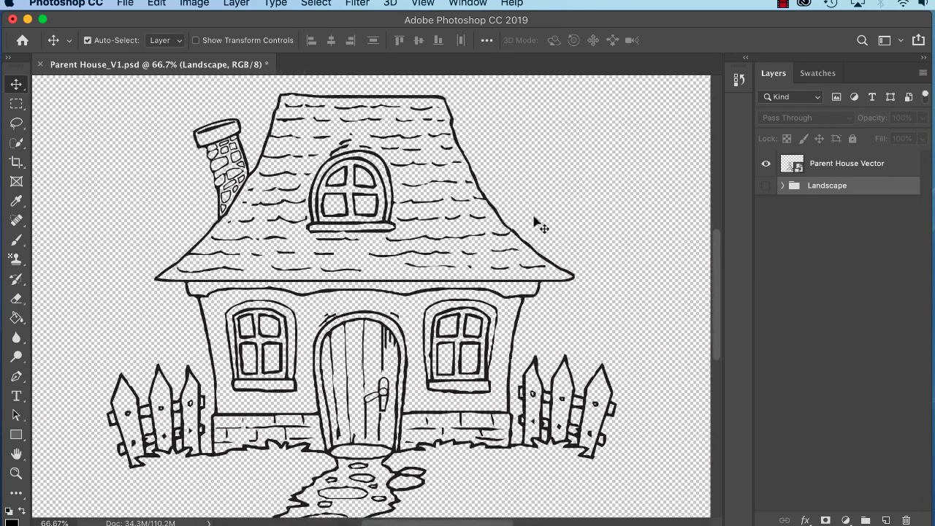
Lock all properties of the Landscape group and leave the group hidden.
click(863, 169)
click(883, 189)
click(765, 186)
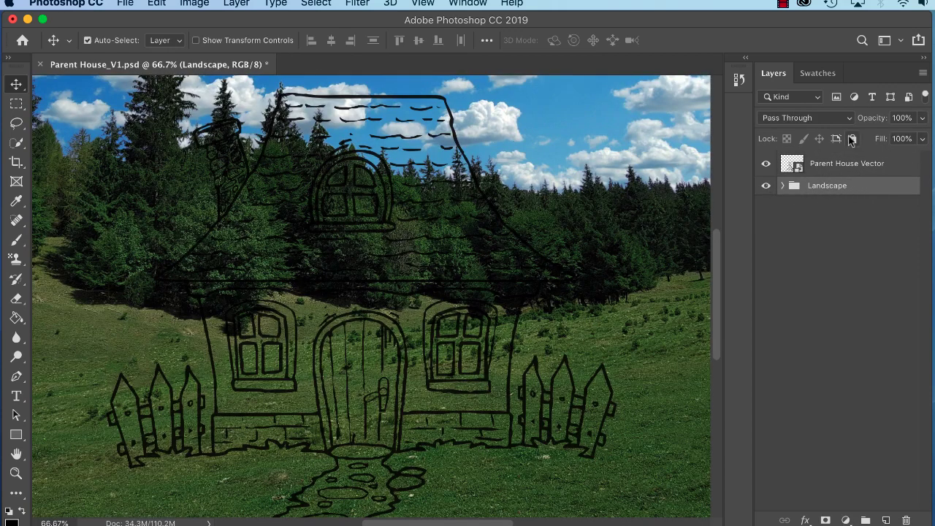
click(853, 138)
click(766, 187)
Create a new layer named Solid Colors in Normal mode and place it between Parent House Vector and Landscape.
click(848, 170)
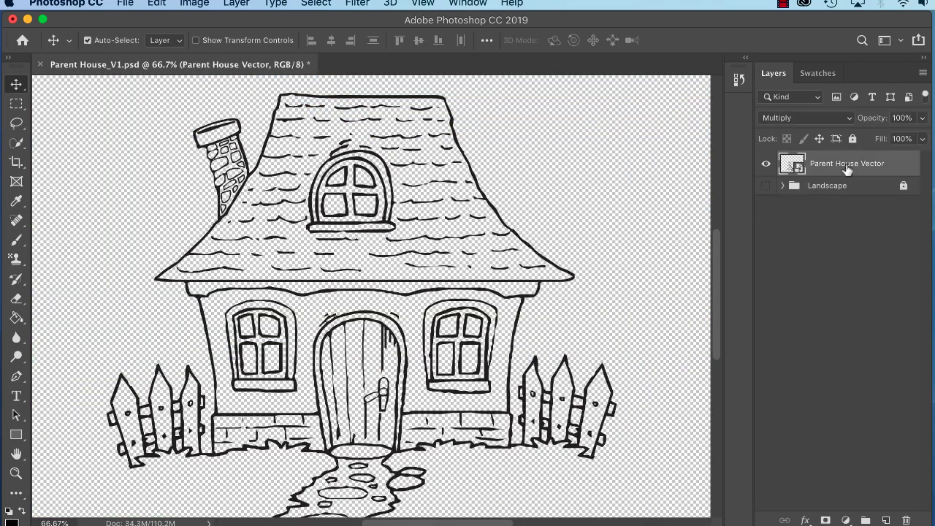
click(925, 75)
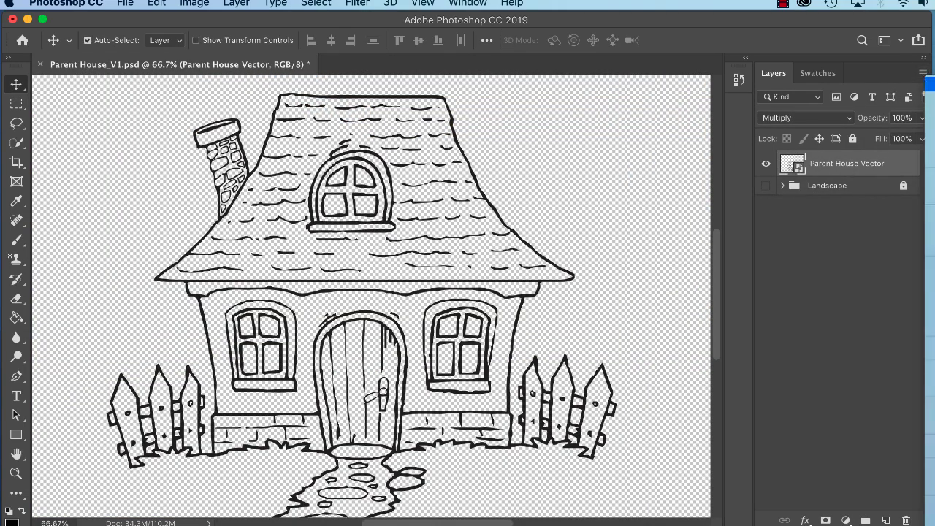
click(929, 84)
text(Solid Colors)
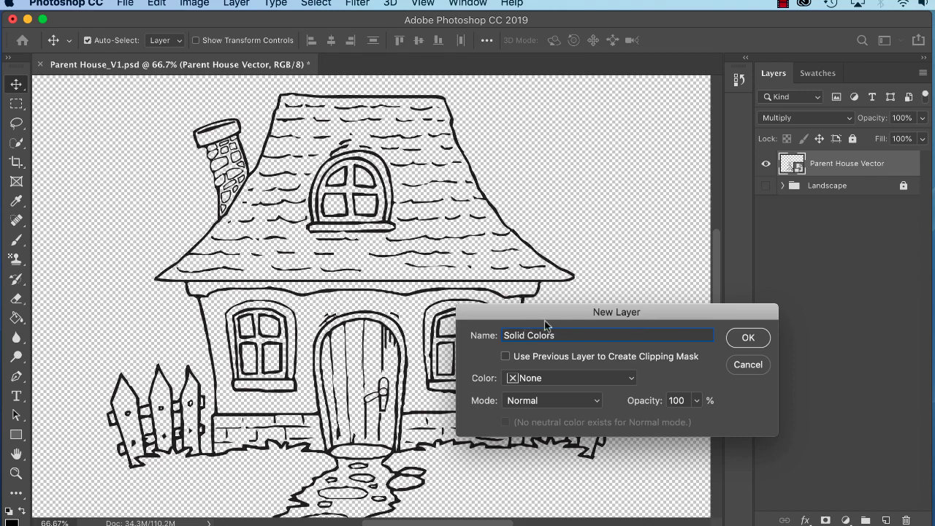
drag(544, 325, 397, 239)
click(599, 253)
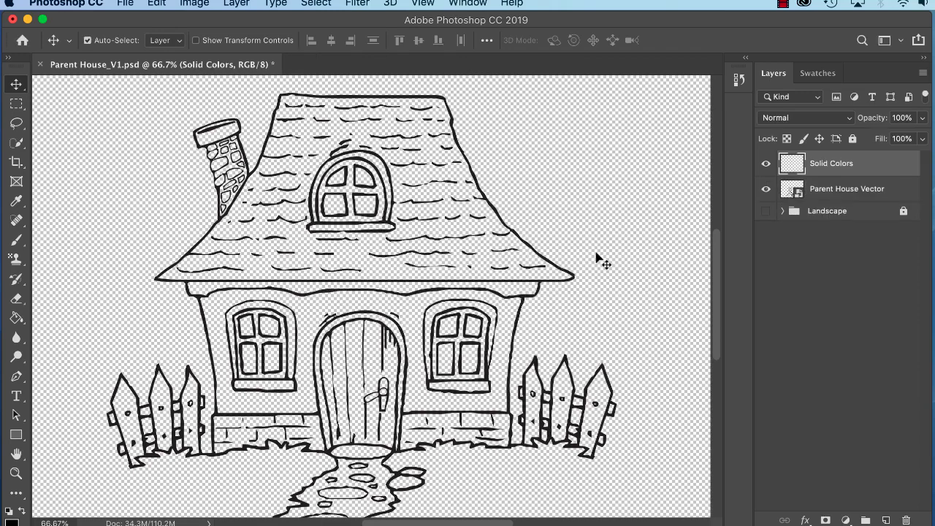
drag(859, 167, 853, 196)
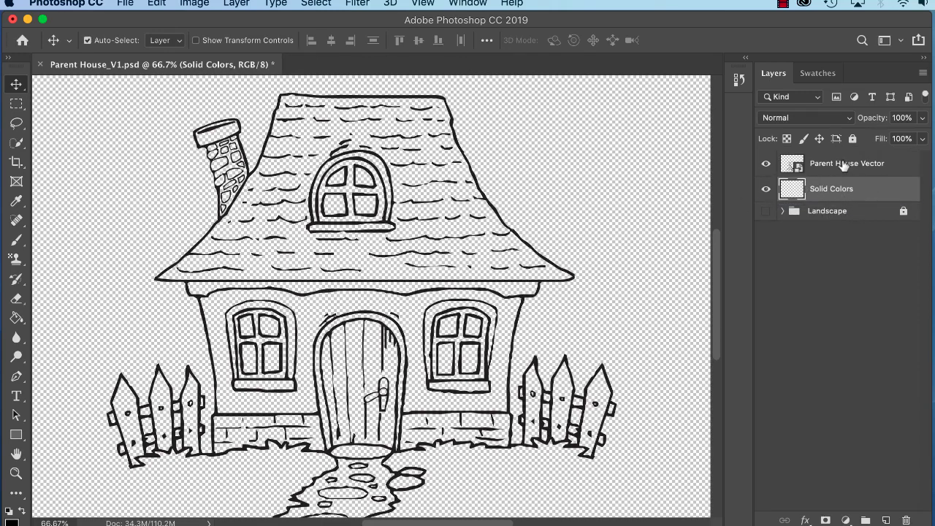
Lock all properties of the Parent House Vector layer and make Solid Colors the active layer.
click(844, 166)
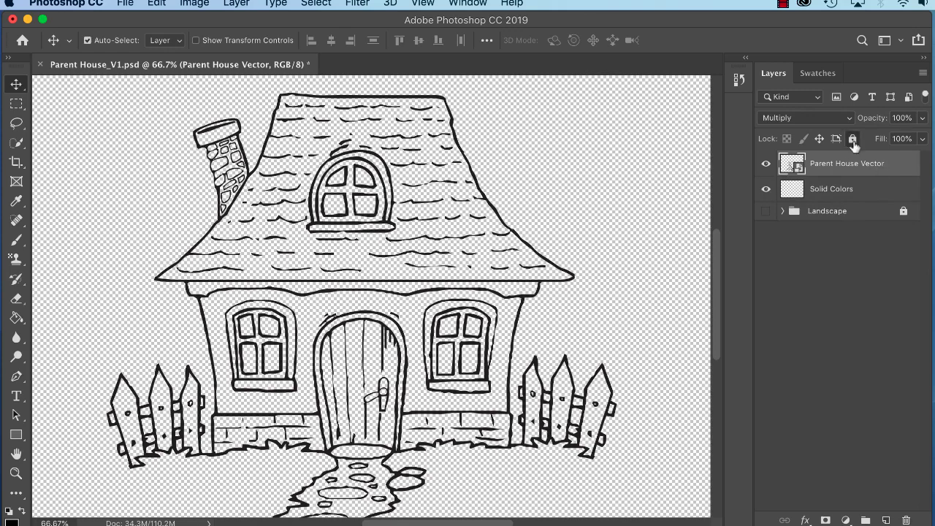
click(852, 139)
click(840, 192)
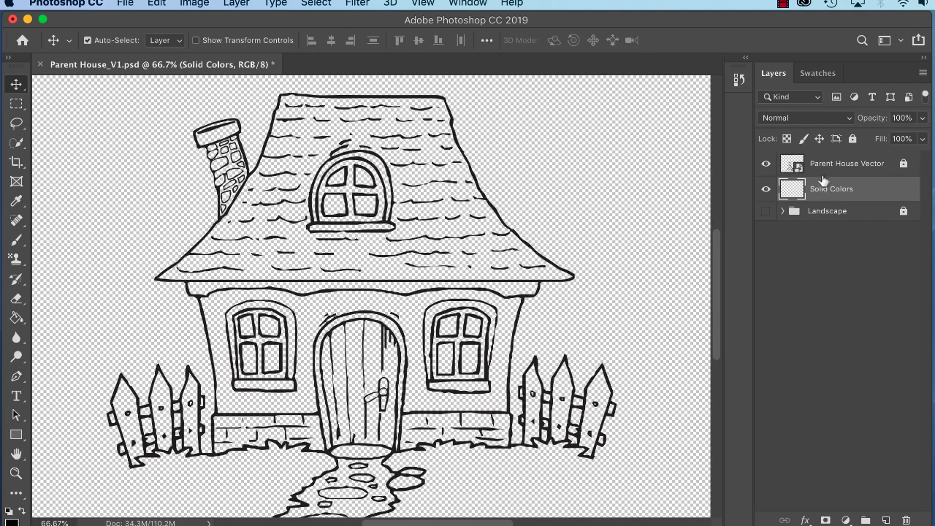
click(814, 213)
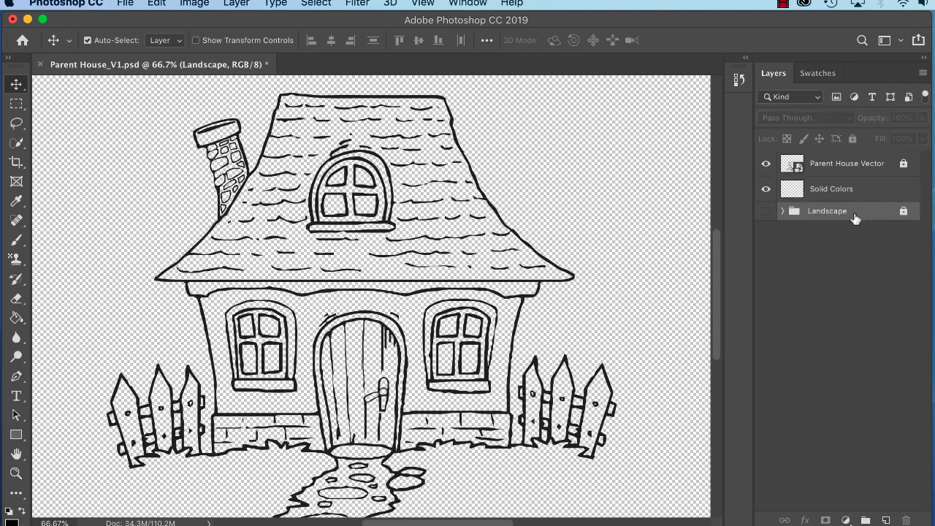
click(854, 167)
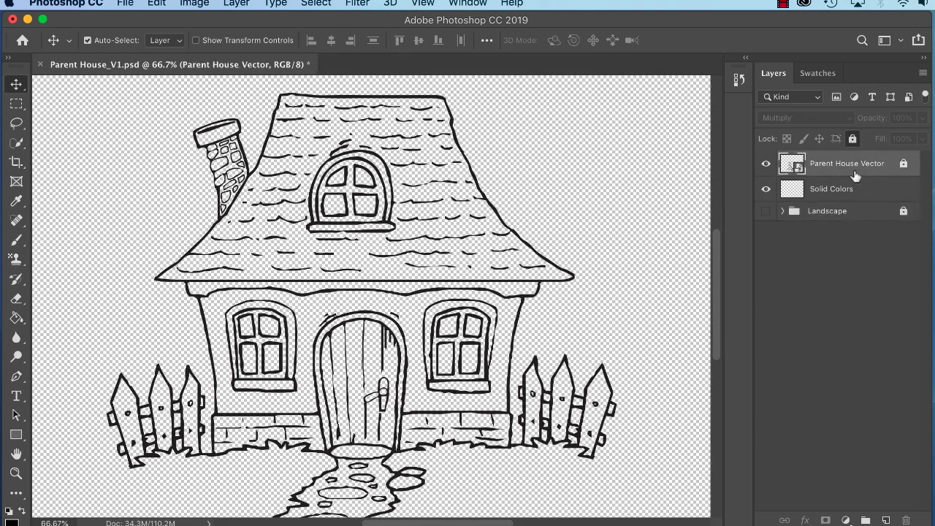
click(855, 189)
Activate the Magic Wand tool and enable sampling of all layers for its selections.
key(super+plus)
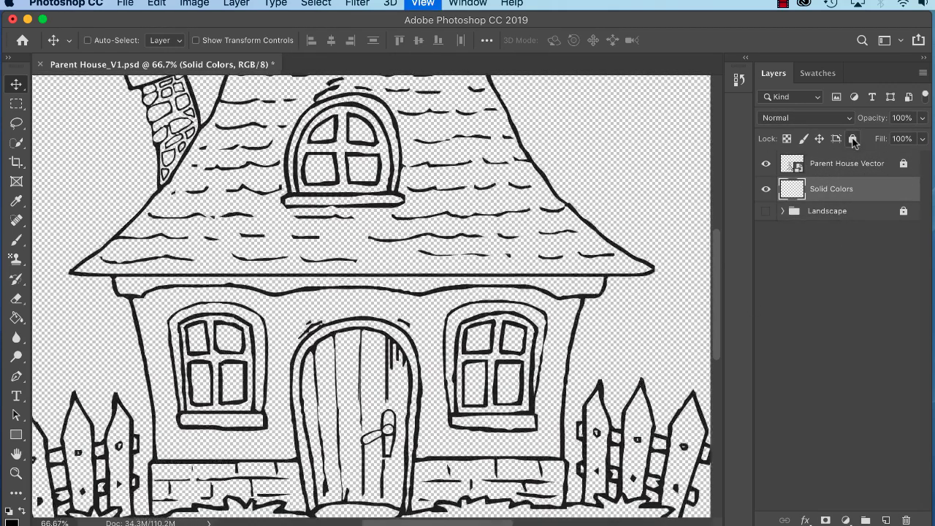
drag(450, 300, 372, 314)
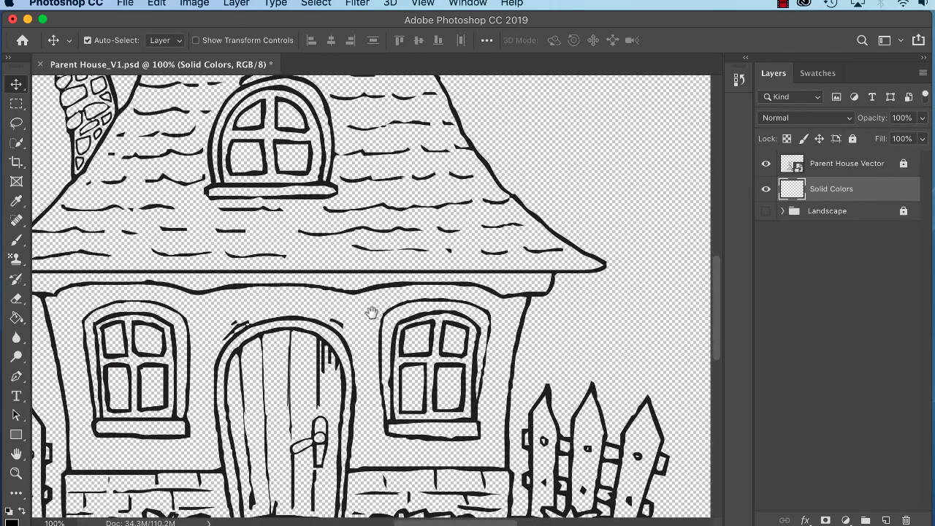
key(super+plus)
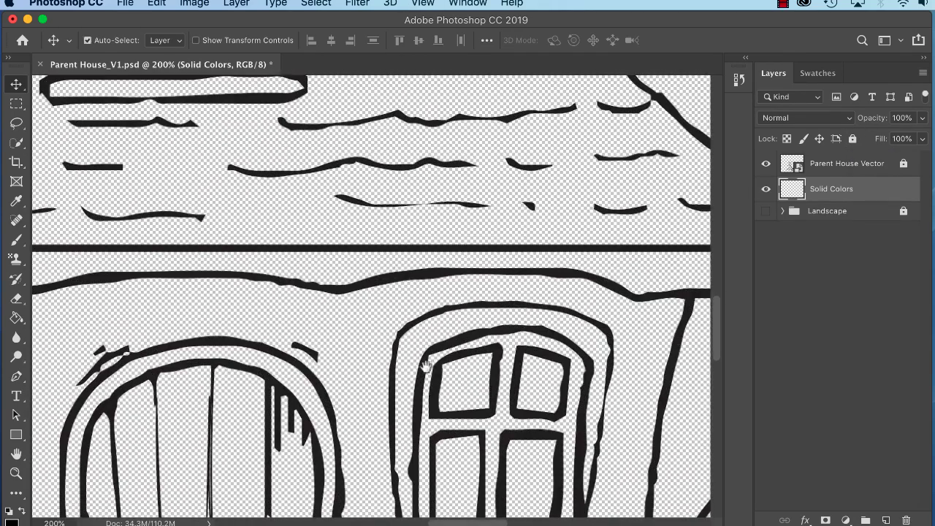
mouse_move(428, 359)
mouse_down()
mouse_move(374, 210)
mouse_move(370, 231)
mouse_up()
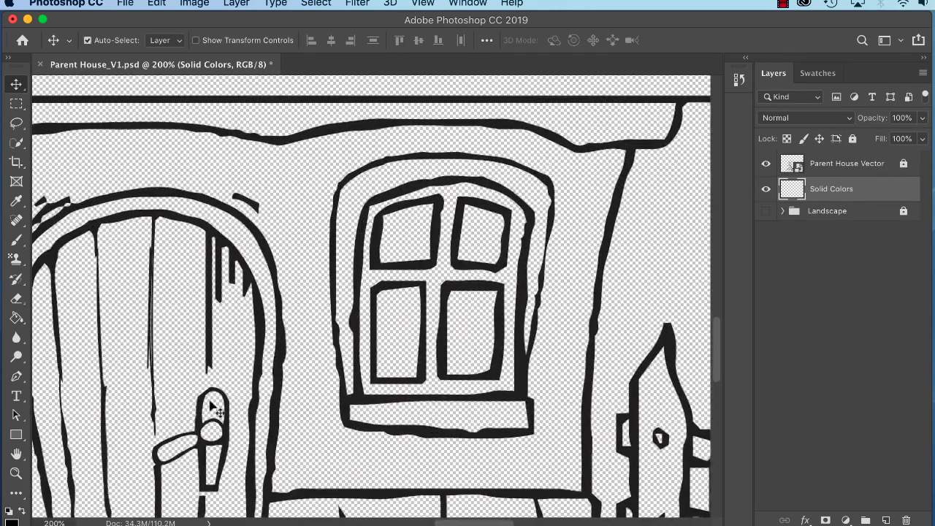
click(16, 318)
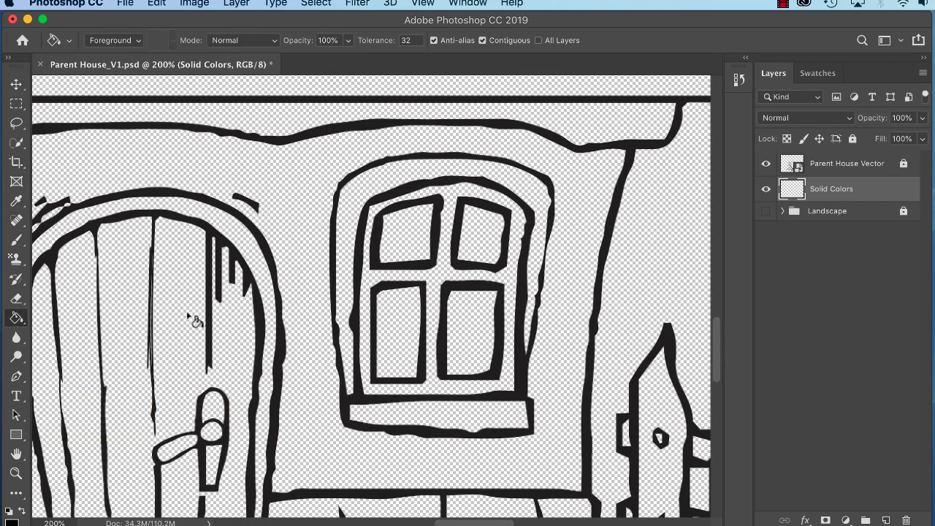
click(17, 143)
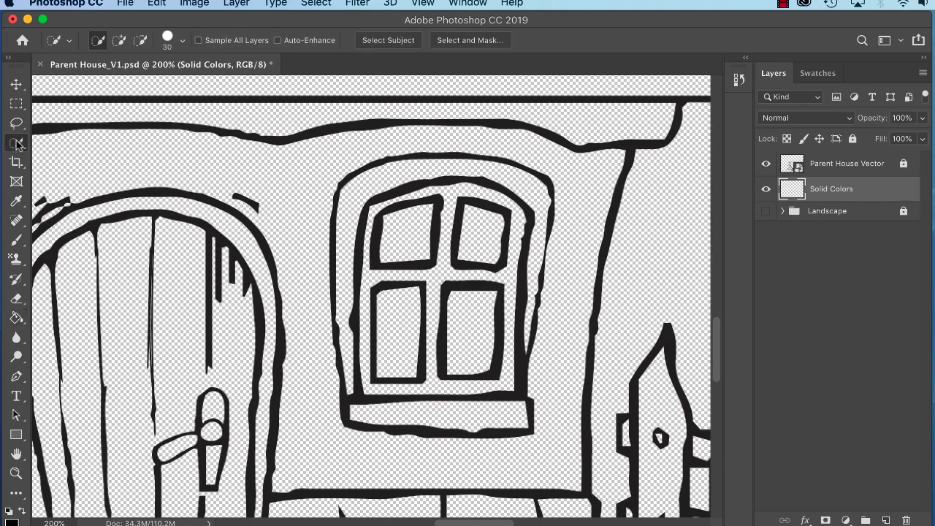
click(17, 144)
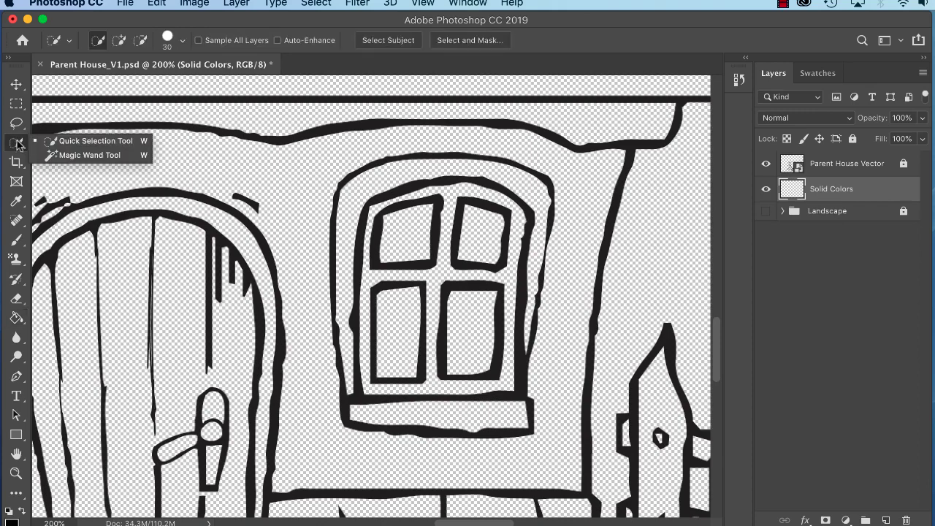
click(68, 154)
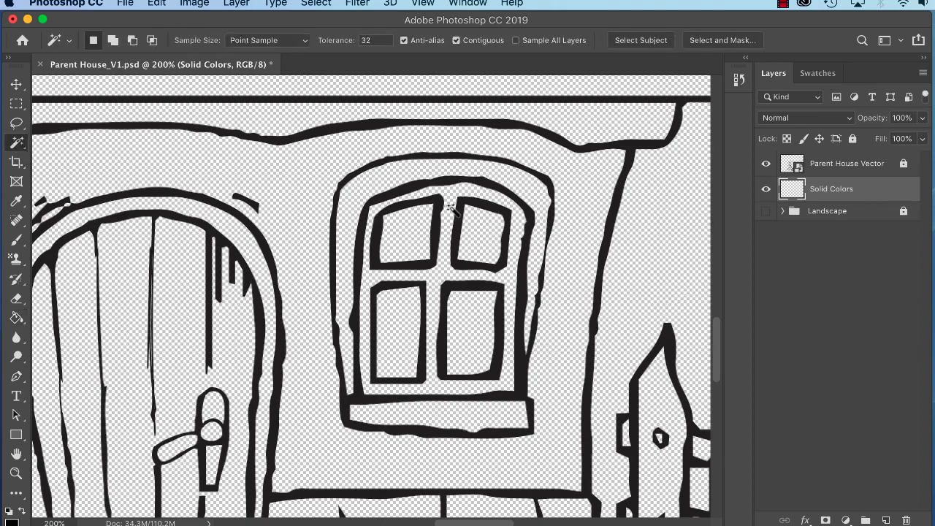
click(21, 145)
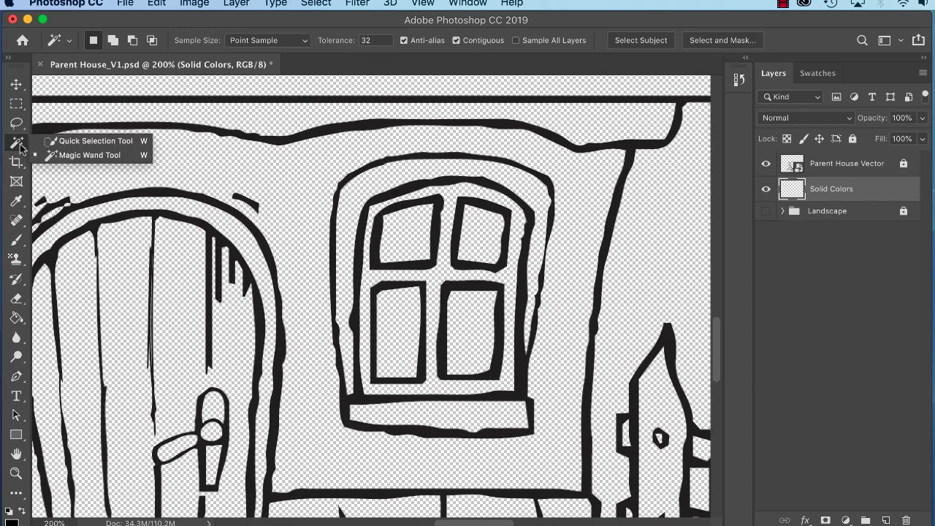
click(67, 156)
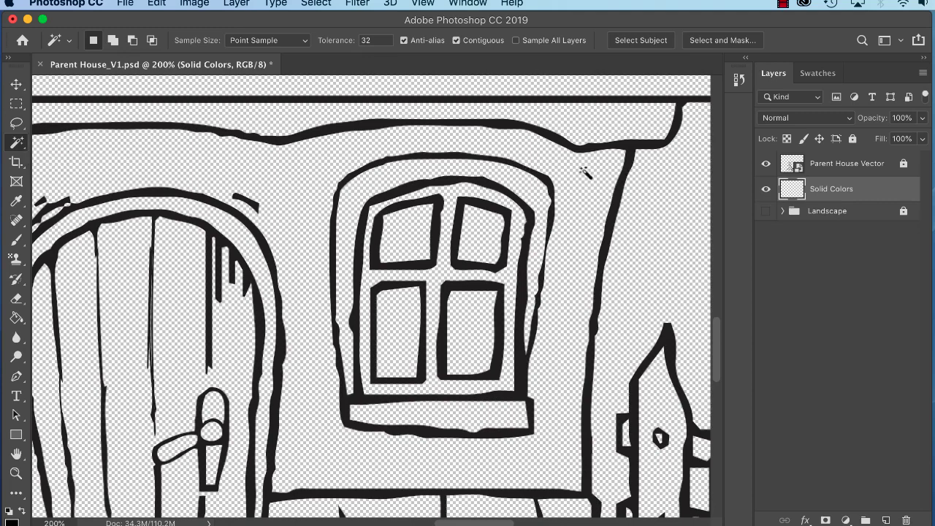
click(516, 41)
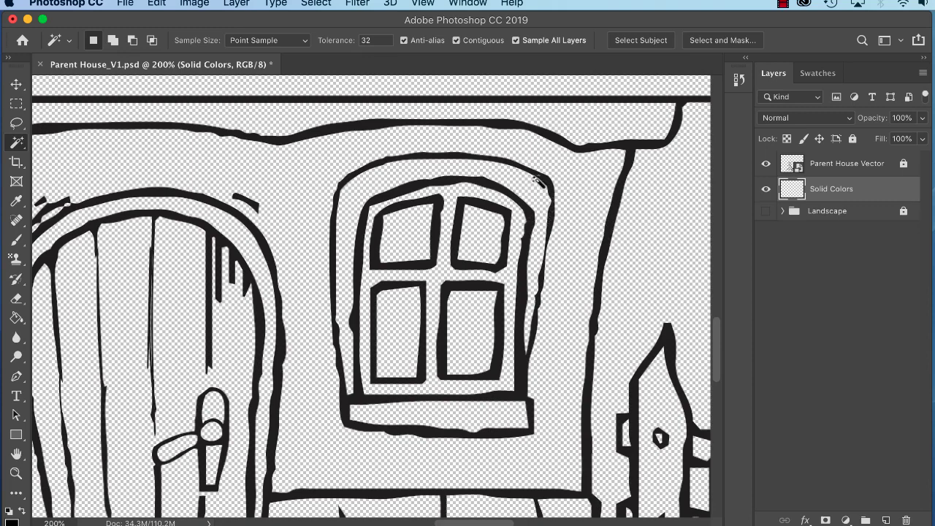
Enable sampling of all layers for the Quick Selection tool, and return to the Magic Wand.
drag(16, 144, 67, 140)
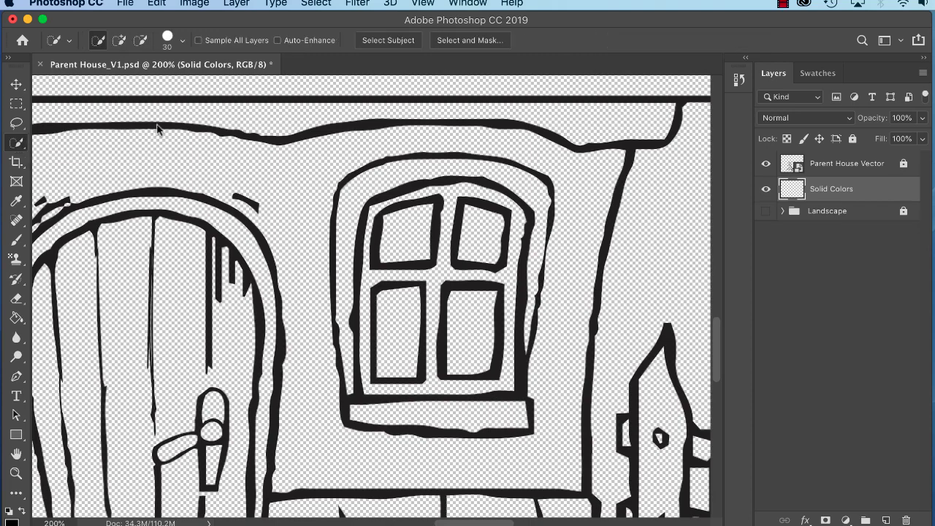
click(198, 41)
drag(16, 144, 55, 158)
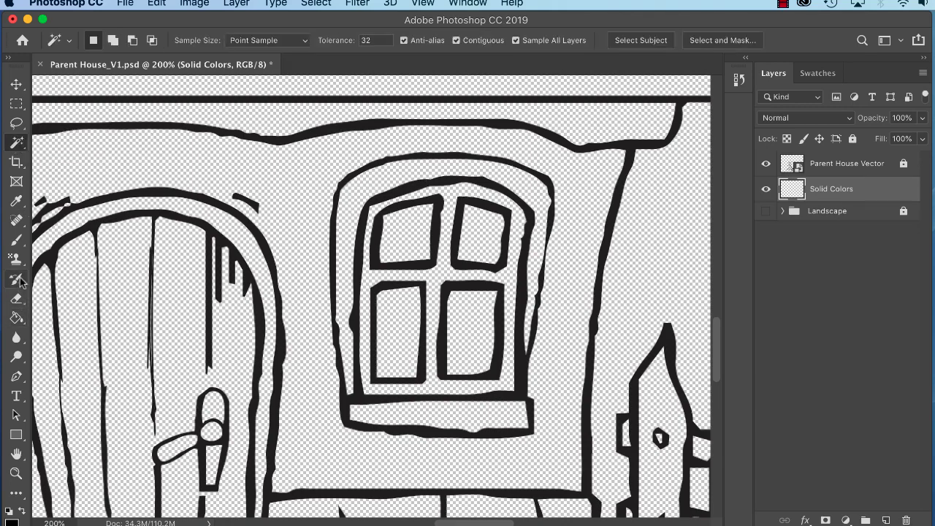
Set the Paint Bucket to consider all layers, and fill the inner frame of the window right of the door with pale yellow.
mouse_move(17, 320)
mouse_down()
mouse_move(61, 319)
mouse_move(19, 321)
mouse_move(64, 331)
mouse_up()
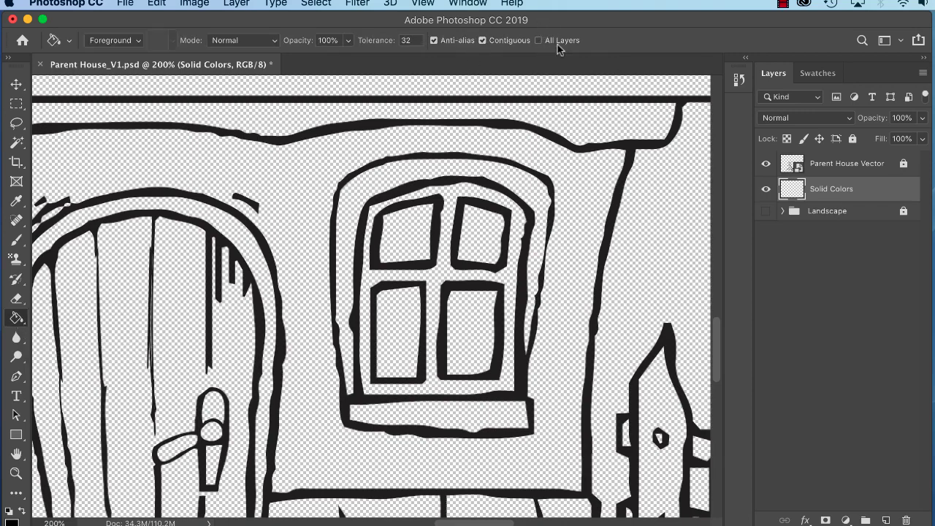
click(539, 42)
key(super+plus)
drag(512, 264, 442, 274)
click(817, 73)
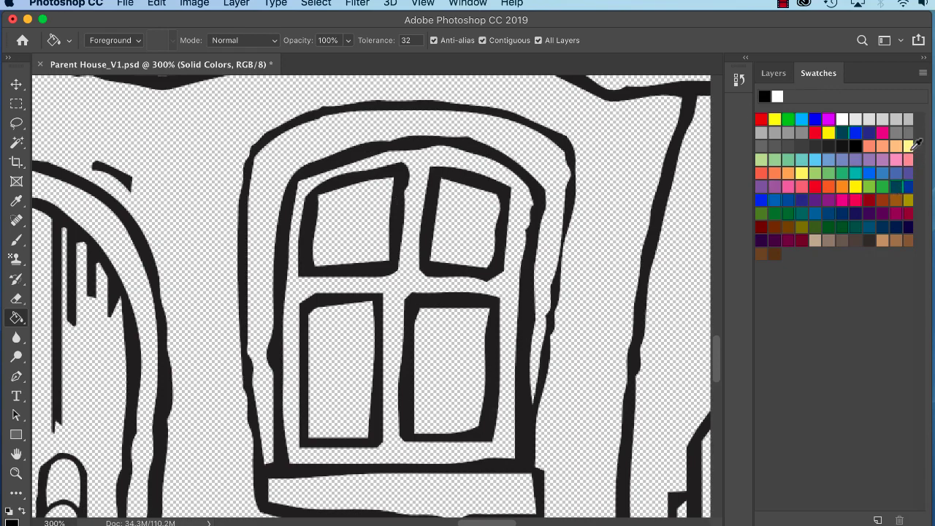
click(910, 147)
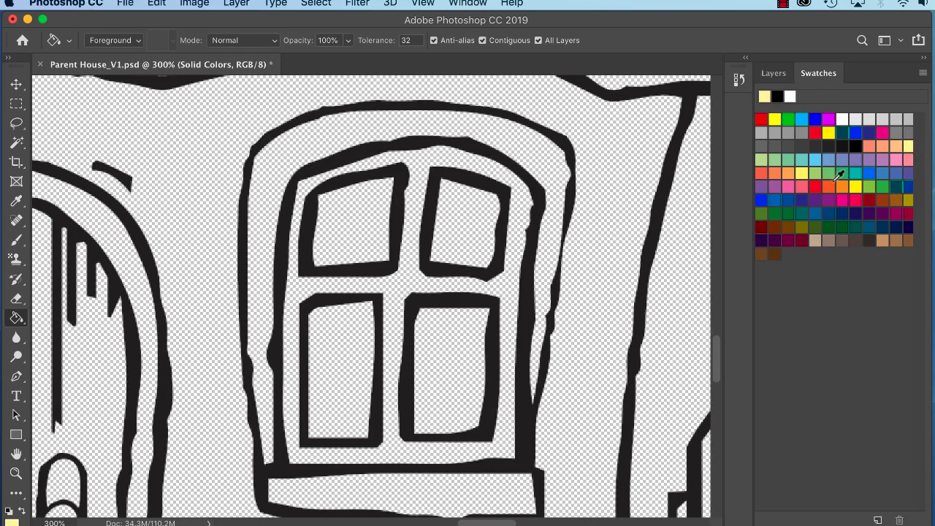
click(422, 175)
Examine up close how the yellow fill meets the black outlines of the window right of the door.
key(super+plus)
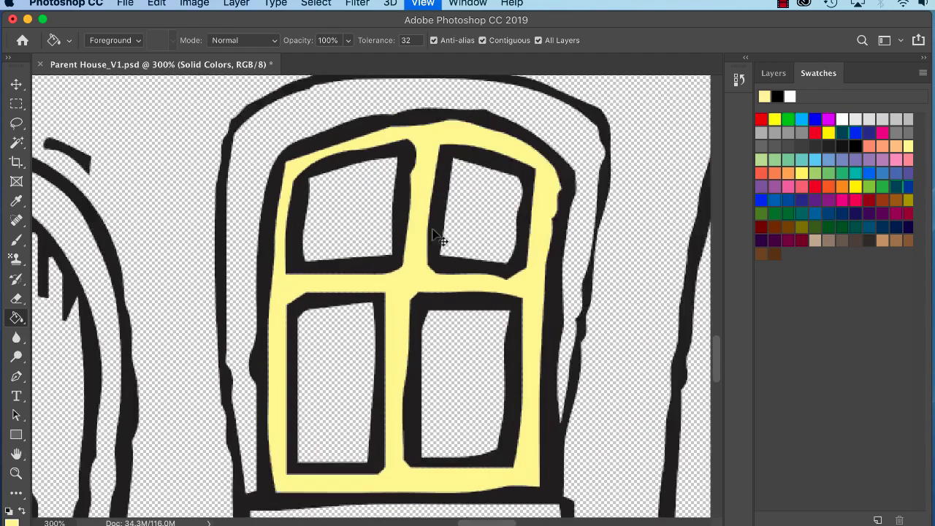
key(super+plus)
key(super+plus)
key(super+plus)
key(super+plus)
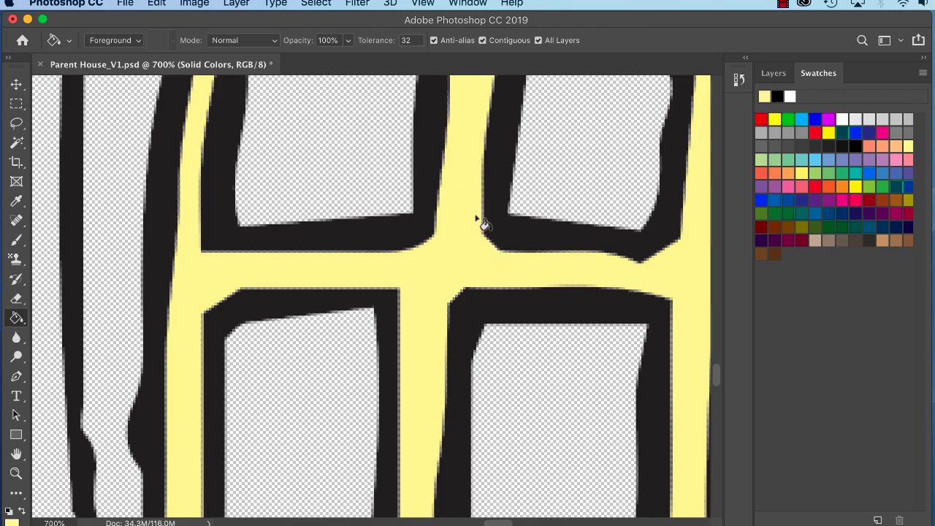
key(super+plus)
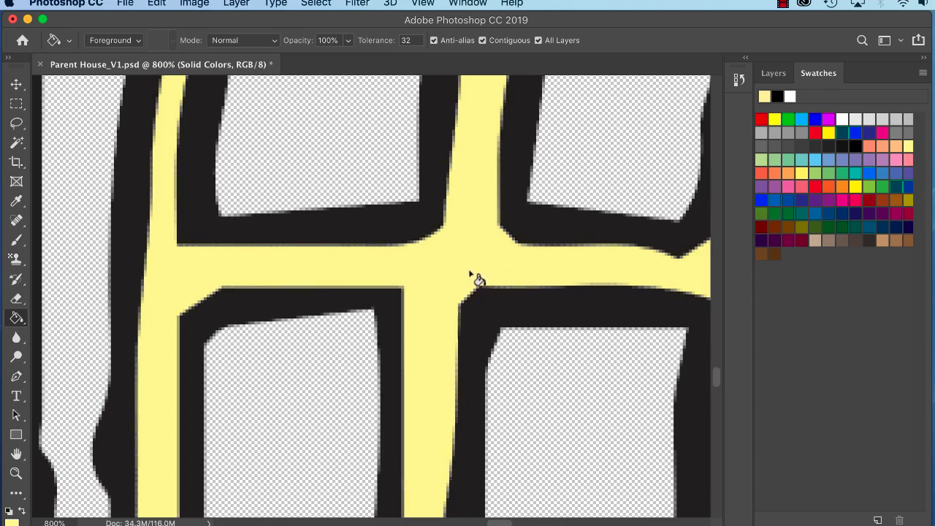
scroll(462, 212, down, 2)
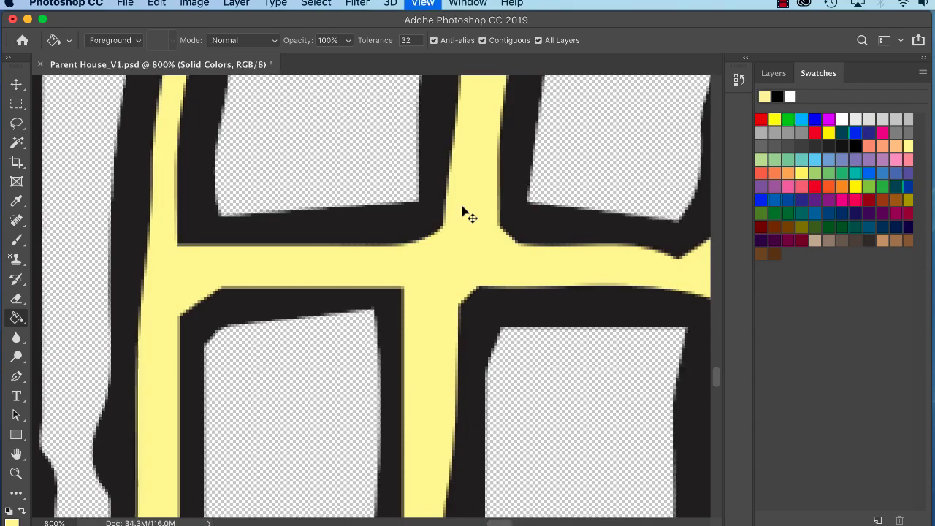
scroll(462, 212, down, 1)
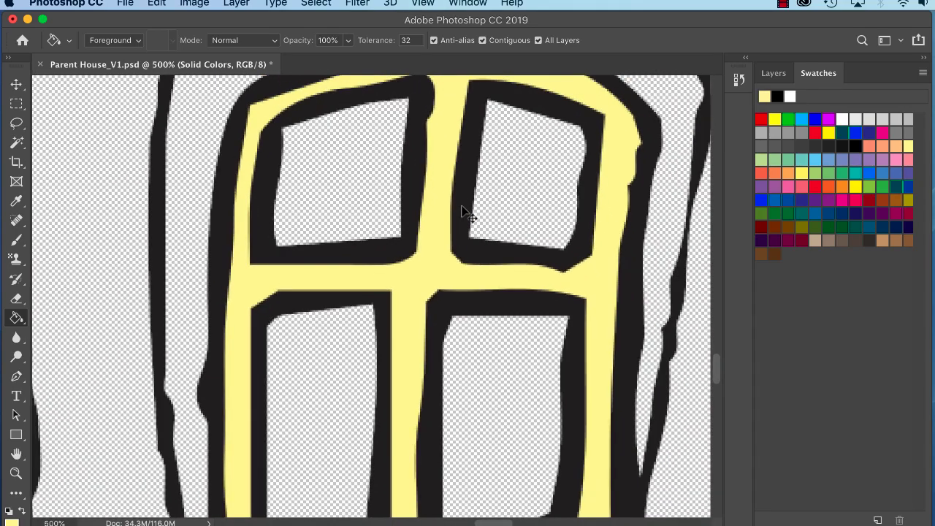
scroll(463, 212, down, 1)
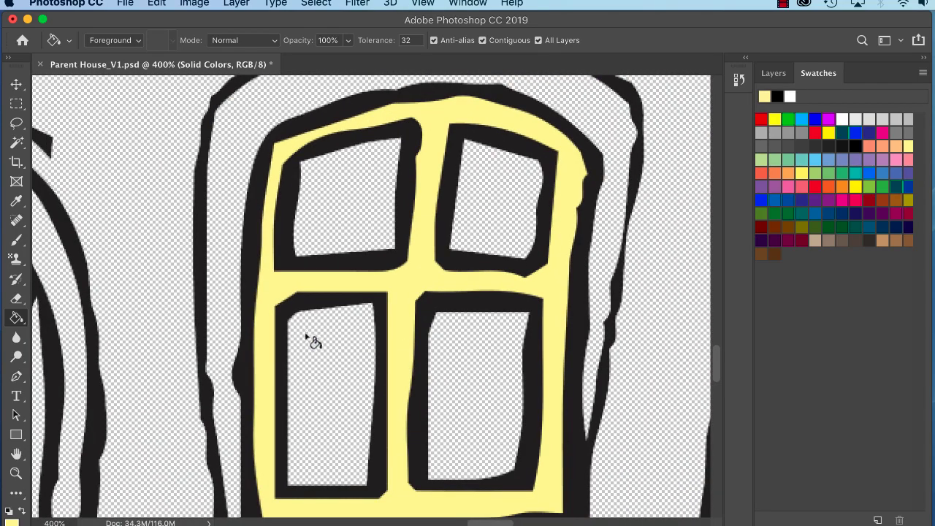
Select the inner frame of the window left of the door with the Magic Wand, fill it with pale yellow and deselect.
drag(349, 331, 672, 314)
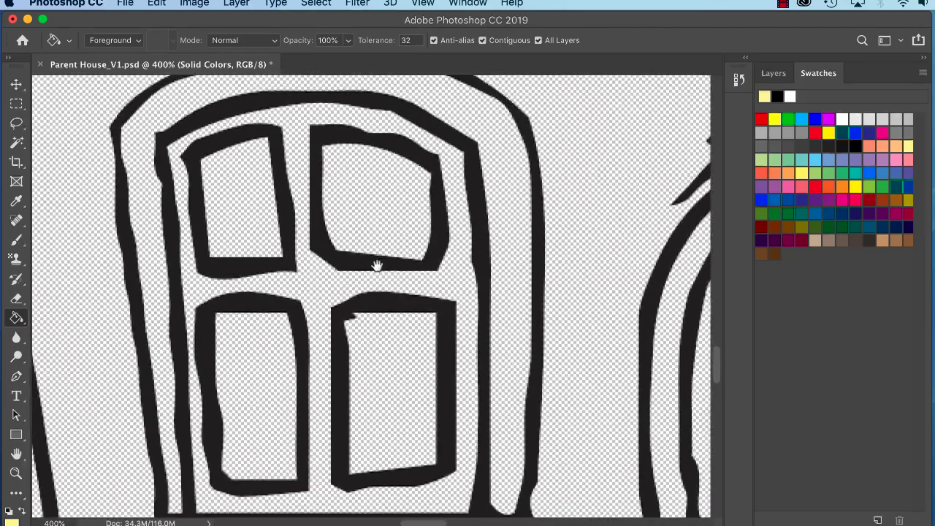
drag(377, 266, 412, 255)
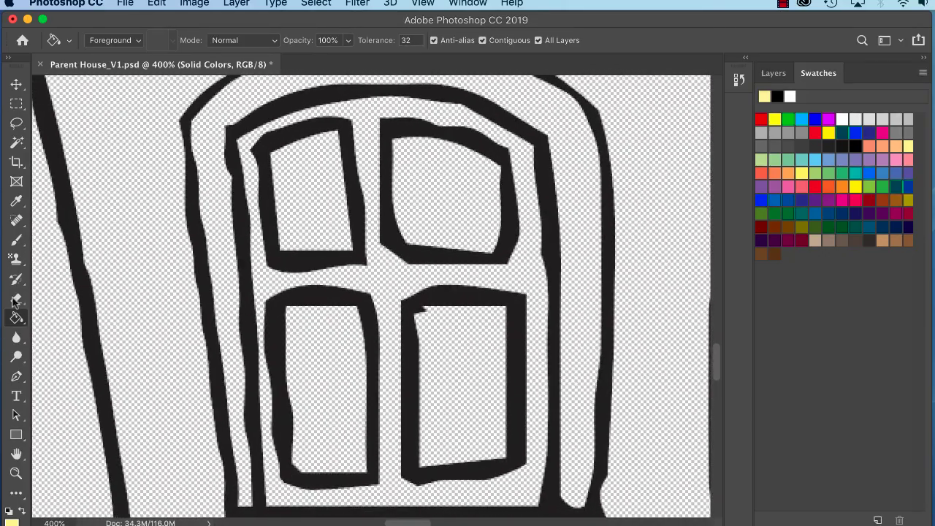
click(17, 144)
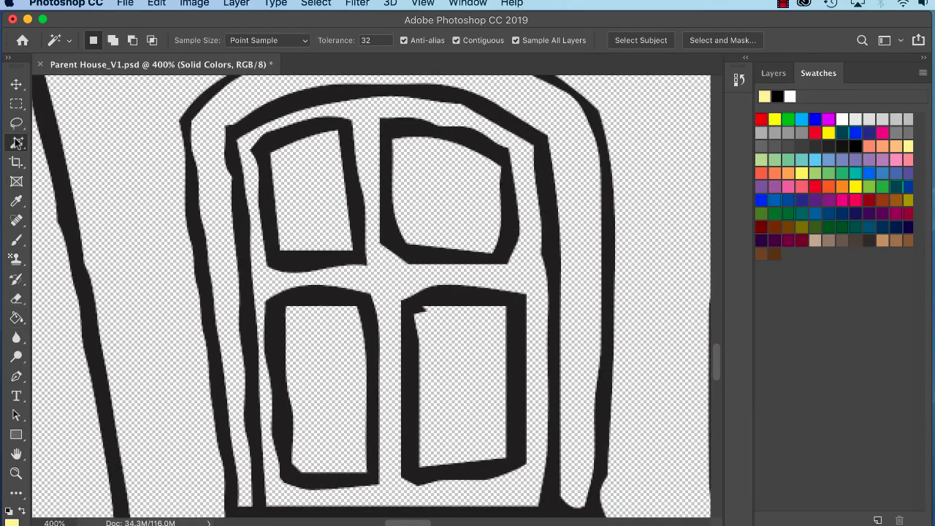
click(368, 117)
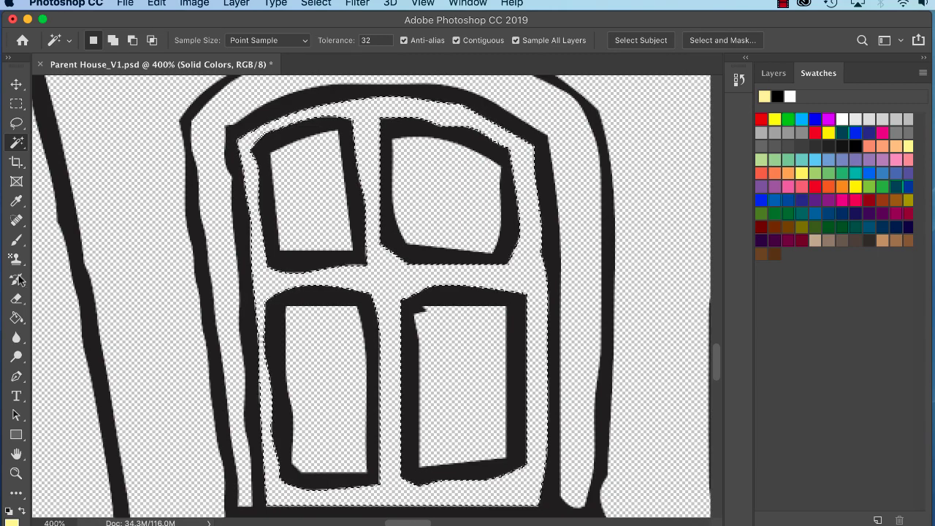
click(16, 318)
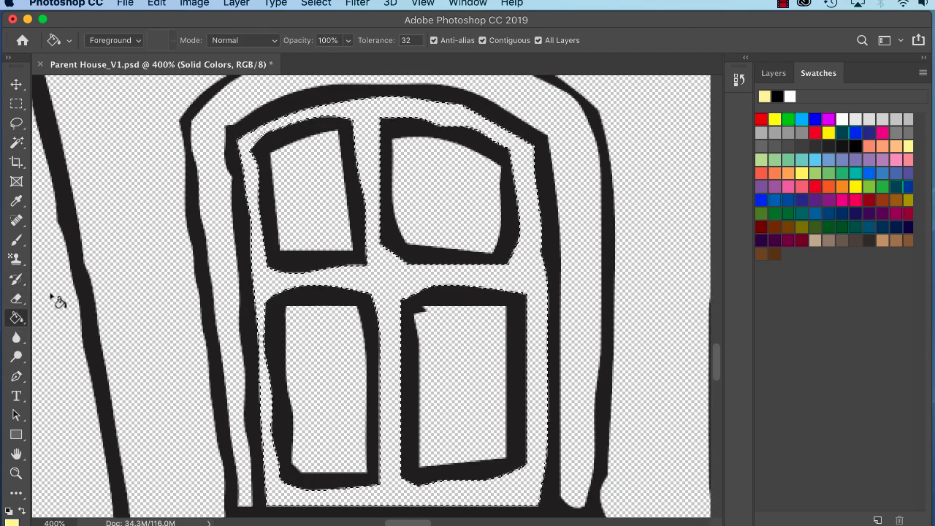
click(368, 148)
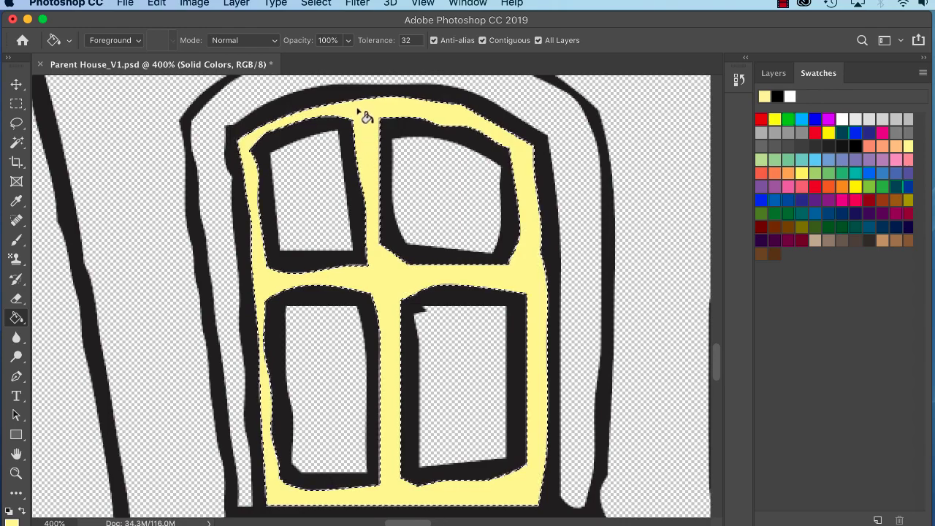
key(super+d)
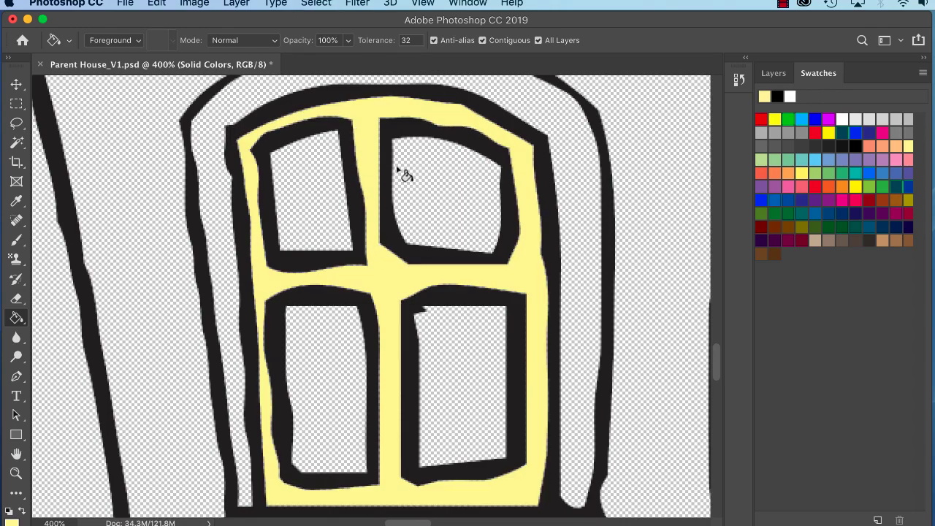
Examine the yellow fill's edges along the outlines of the window left of the door at up to 1200% magnification.
key(super+plus)
key(super+plus)
key(super+plus)
key(super+plus)
key(super+plus)
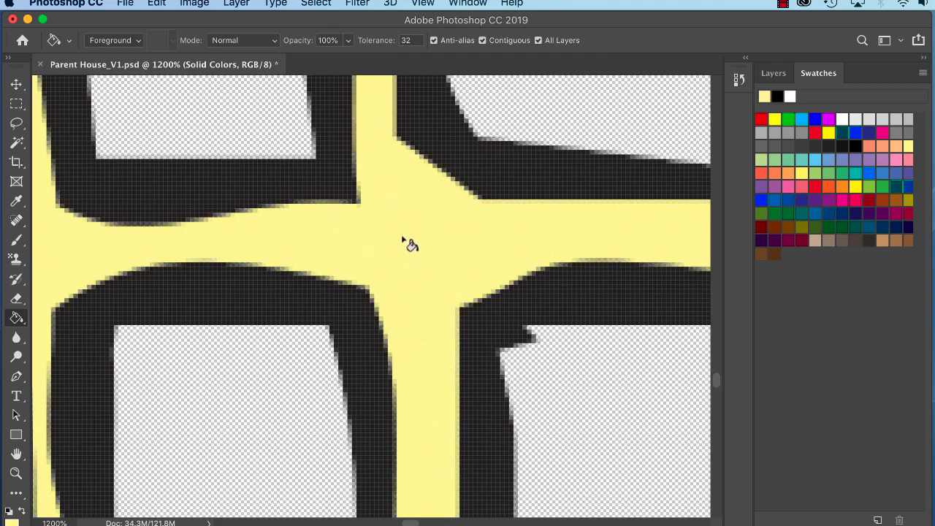
key(super+minus)
key(super+minus)
key(super+minus)
key(super+minus)
key(super+minus)
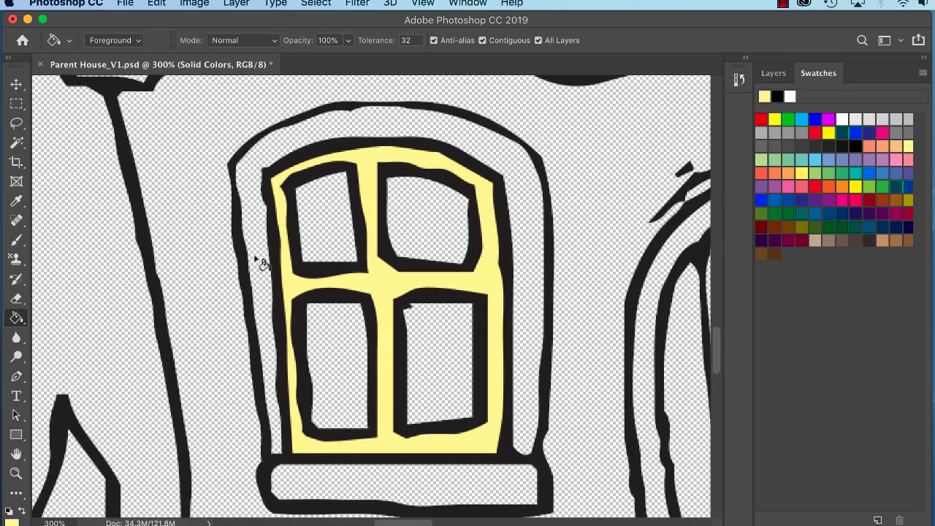
Fill the inner frame of the arched roof window with the same pale yellow.
key(super+minus)
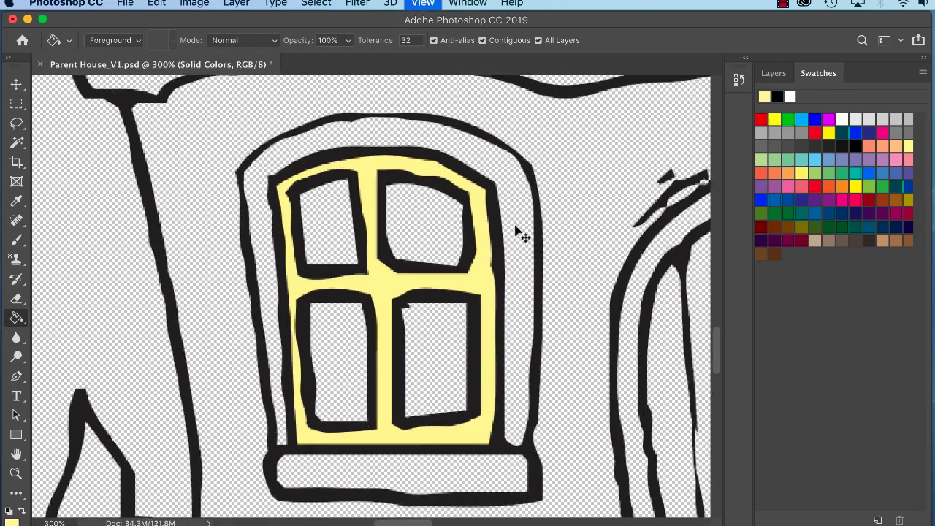
drag(424, 361, 408, 366)
scroll(439, 322, up, 10)
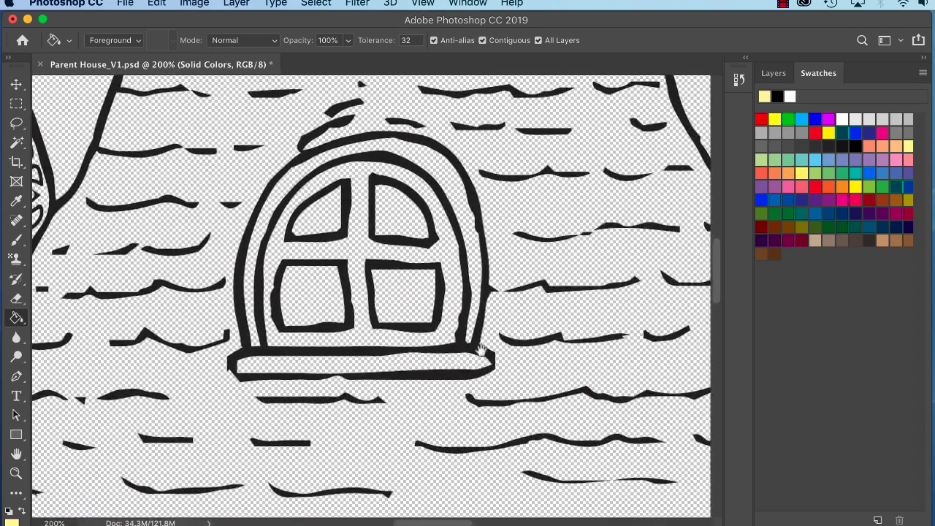
click(453, 294)
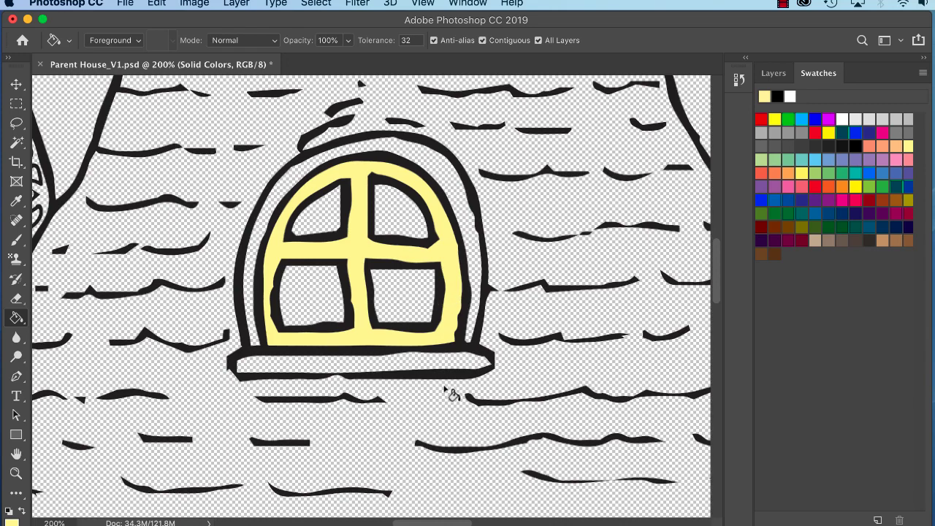
key(super+equal)
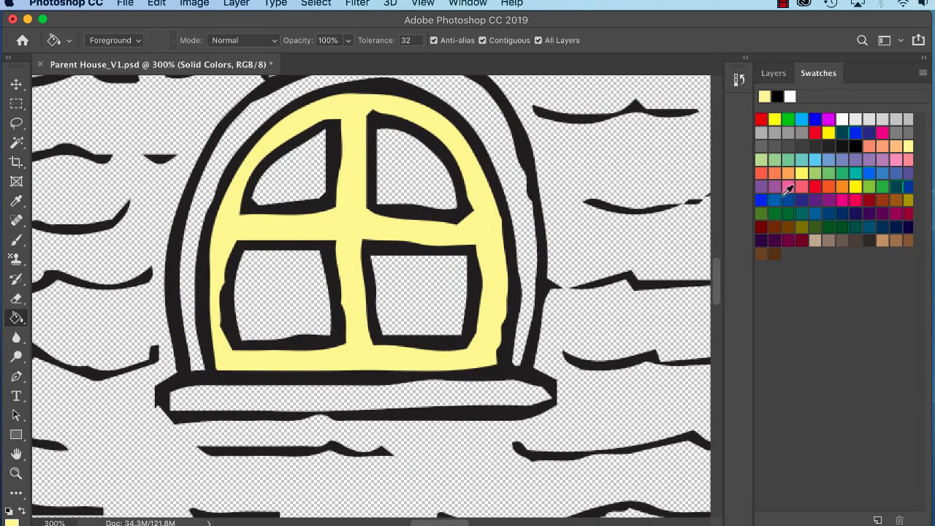
Fill the sills of the arched roof window and the window right of the door with dark red.
click(763, 228)
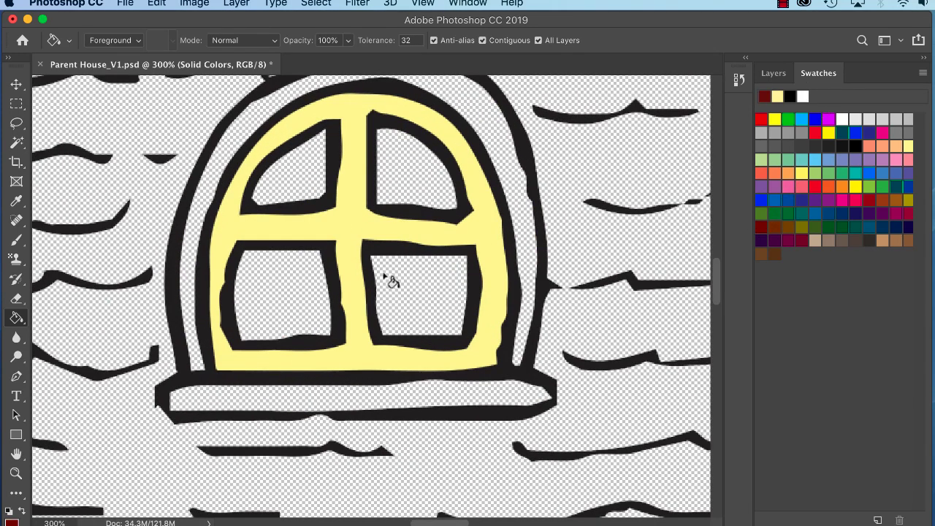
click(374, 411)
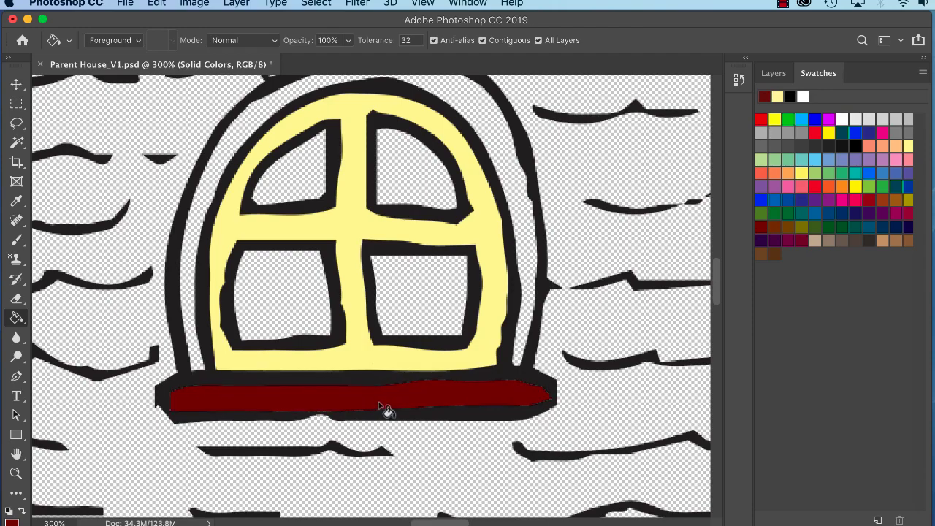
mouse_move(424, 355)
mouse_down()
mouse_move(271, 177)
mouse_move(463, 180)
mouse_move(453, 303)
mouse_move(519, 260)
mouse_up()
click(413, 362)
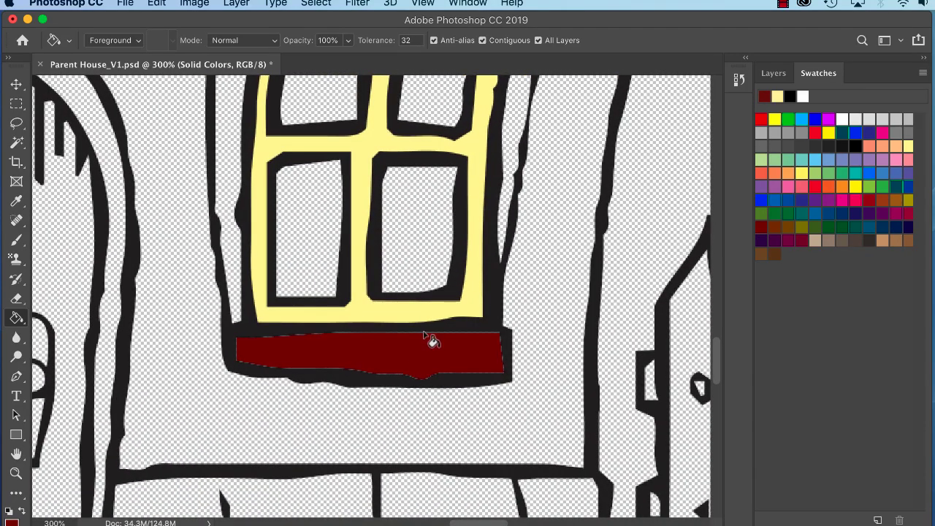
scroll(424, 334, up, 2)
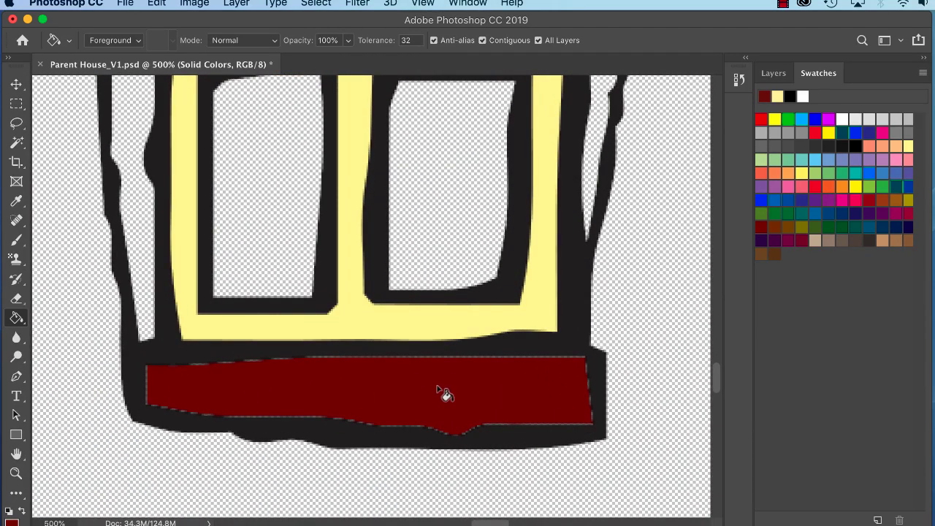
click(438, 390)
click(448, 392)
click(333, 380)
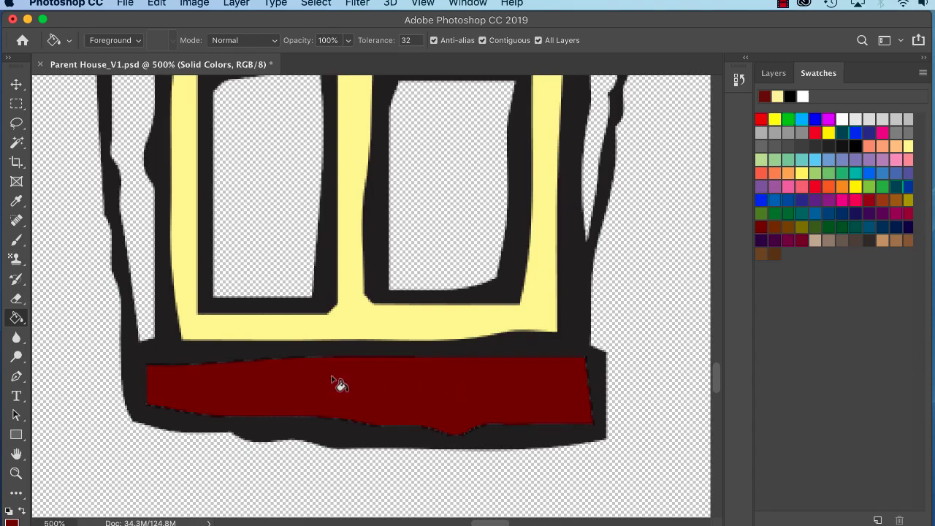
click(275, 379)
Fill the sill of the window left of the door with the same dark red.
drag(277, 377, 585, 351)
drag(266, 359, 614, 314)
drag(273, 349, 375, 333)
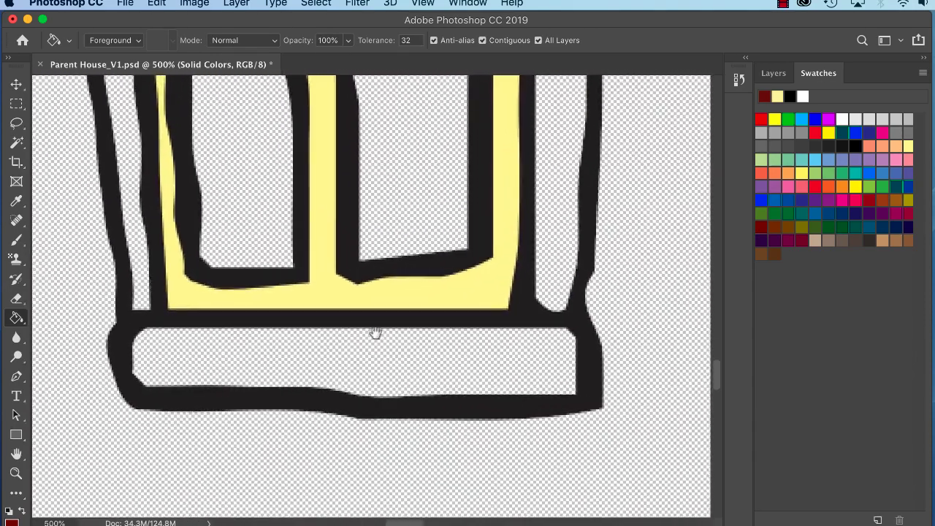
click(377, 366)
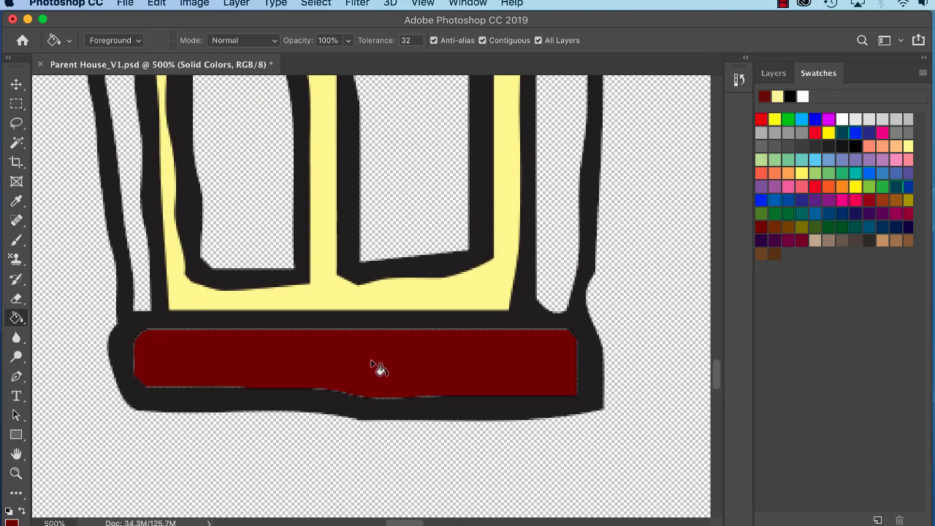
click(377, 366)
click(380, 372)
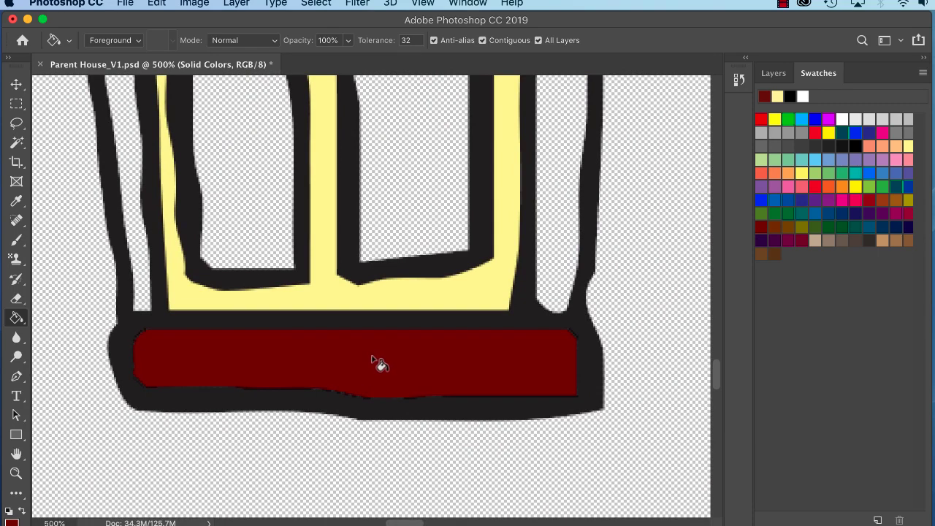
click(375, 370)
Fill the three pickets of the fence right of the house with white.
key(super+minus)
key(super+minus)
key(super+minus)
key(super+minus)
key(super+minus)
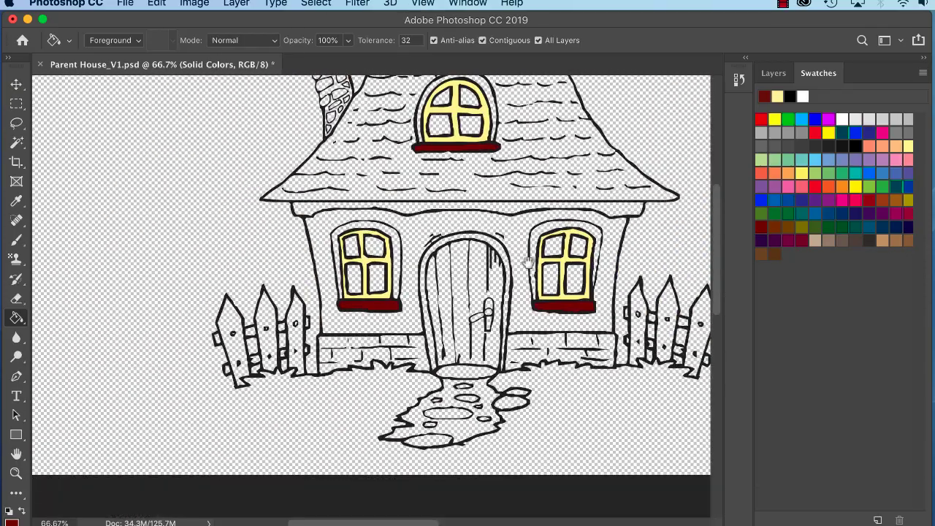
drag(553, 228, 456, 303)
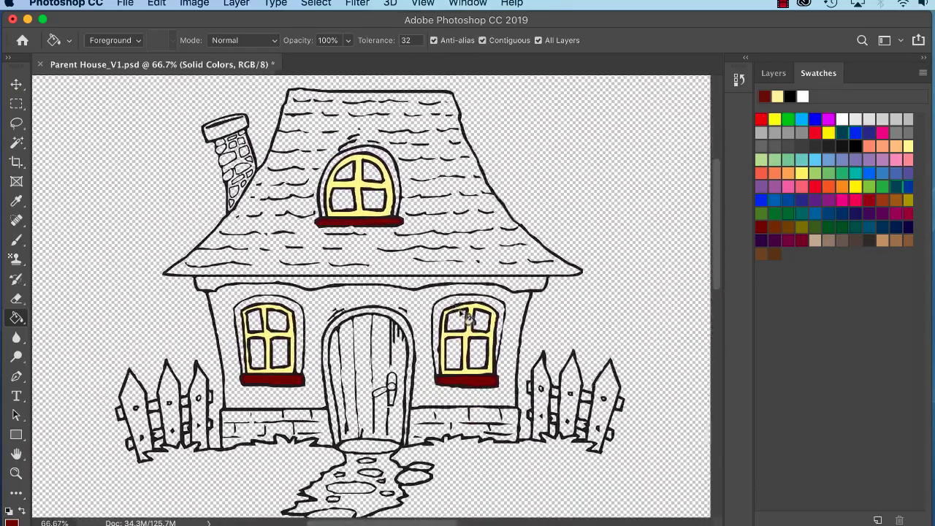
click(805, 95)
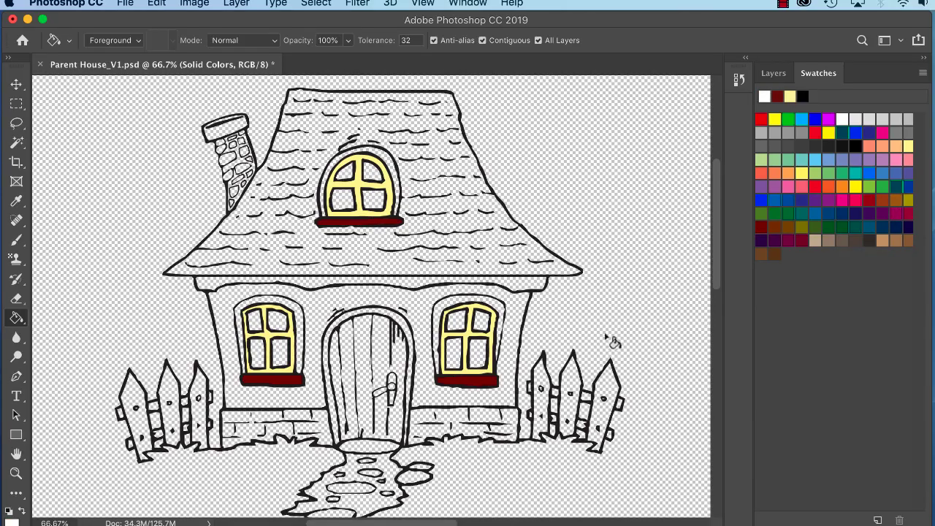
key(super+plus)
key(super+plus)
key(super+plus)
key(super+plus)
drag(575, 374, 131, 137)
drag(657, 379, 464, 232)
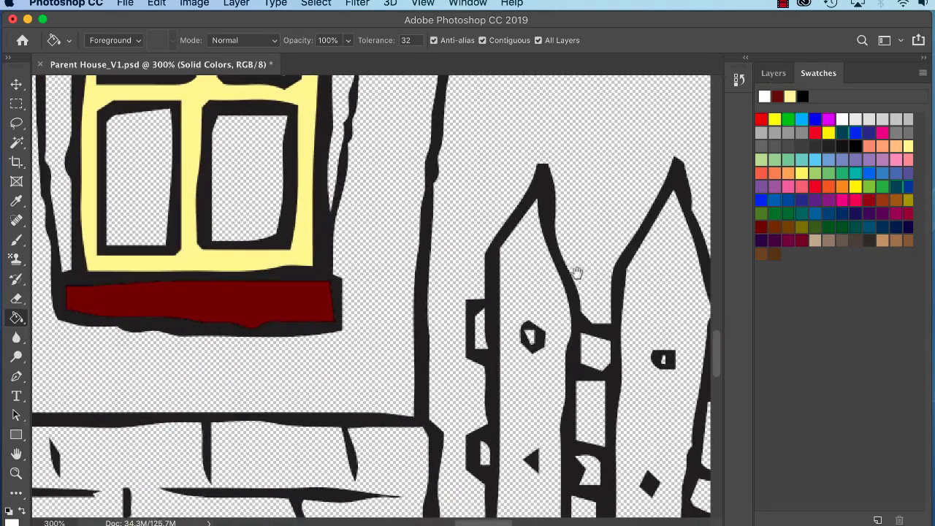
drag(577, 271, 334, 201)
drag(516, 230, 555, 190)
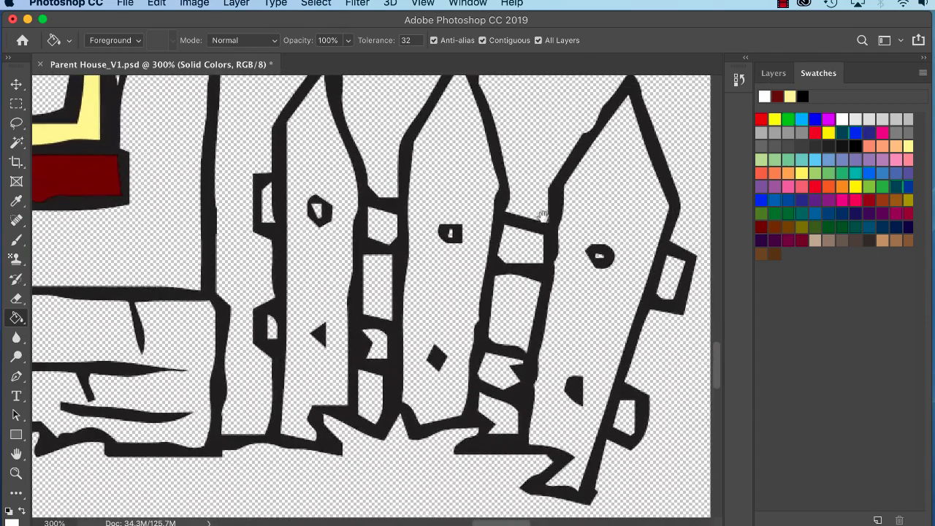
click(616, 207)
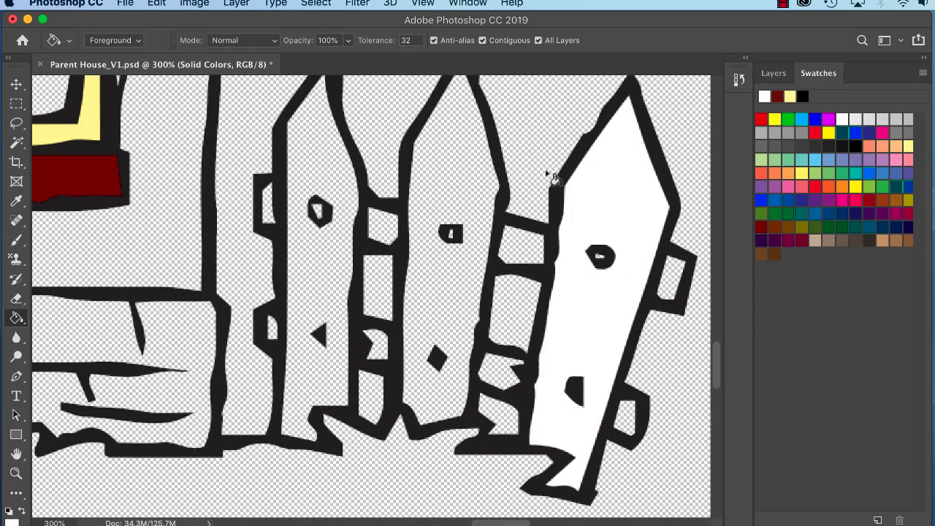
click(457, 176)
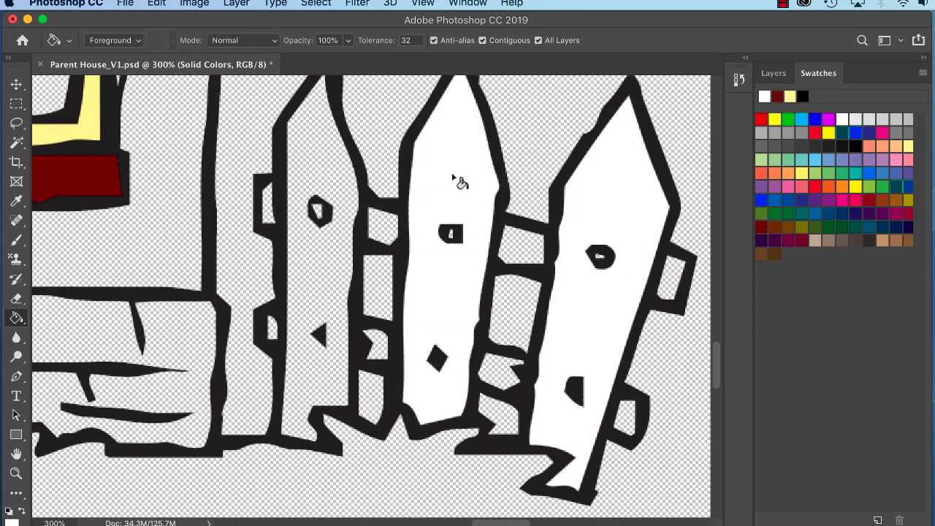
click(320, 153)
Fill the right fence's outer rail ends and the rail pieces between its outer and middle pickets with white.
key(super+equal)
key(super+equal)
key(super+equal)
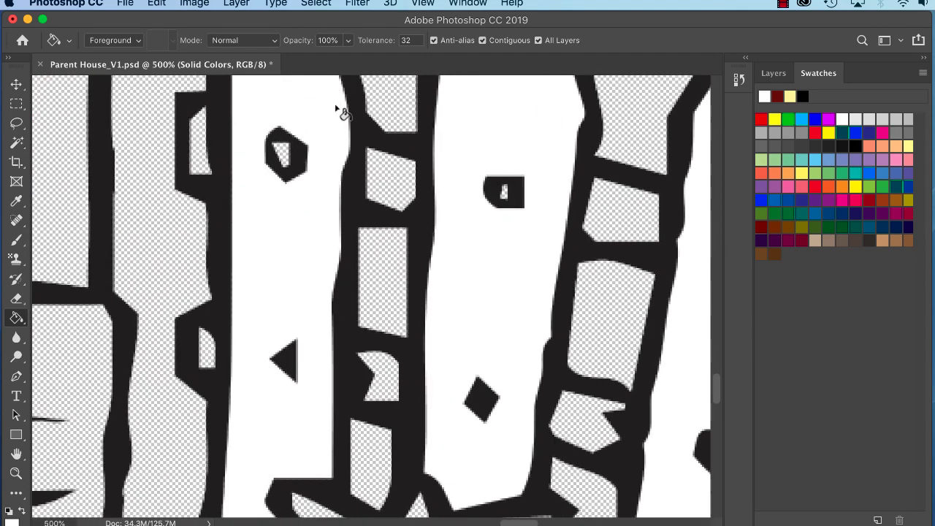
scroll(385, 284, right, 3)
click(658, 255)
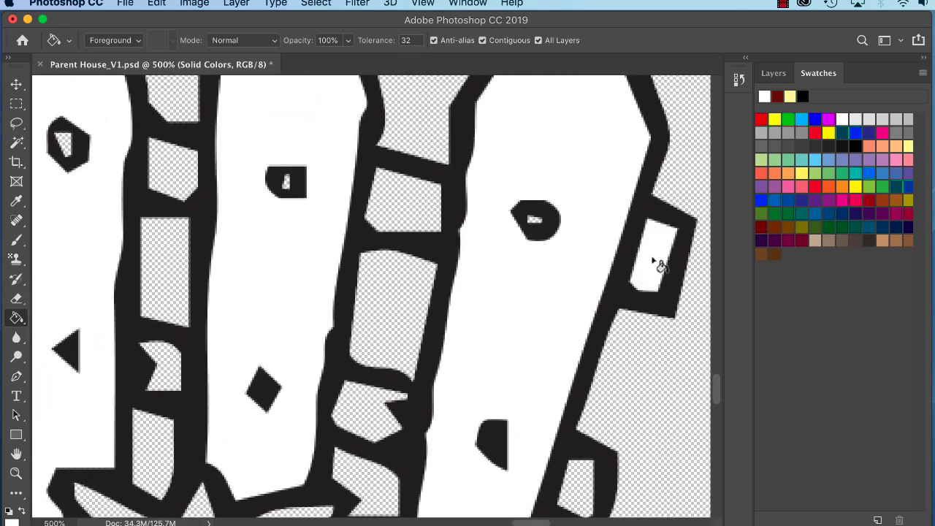
click(415, 210)
click(371, 415)
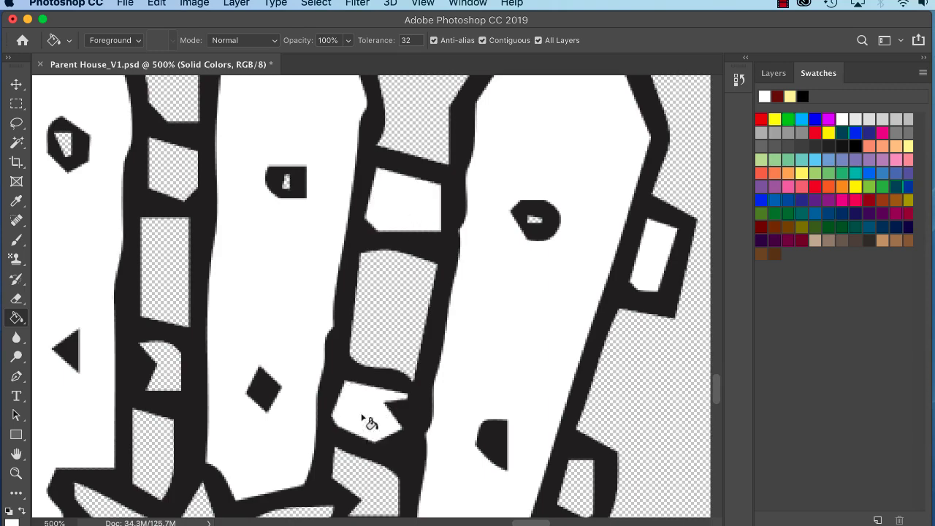
click(582, 495)
Fill the rail pieces between the right fence's middle and inner pickets, and the rail ends nearest the house, with white.
scroll(456, 346, left, 5)
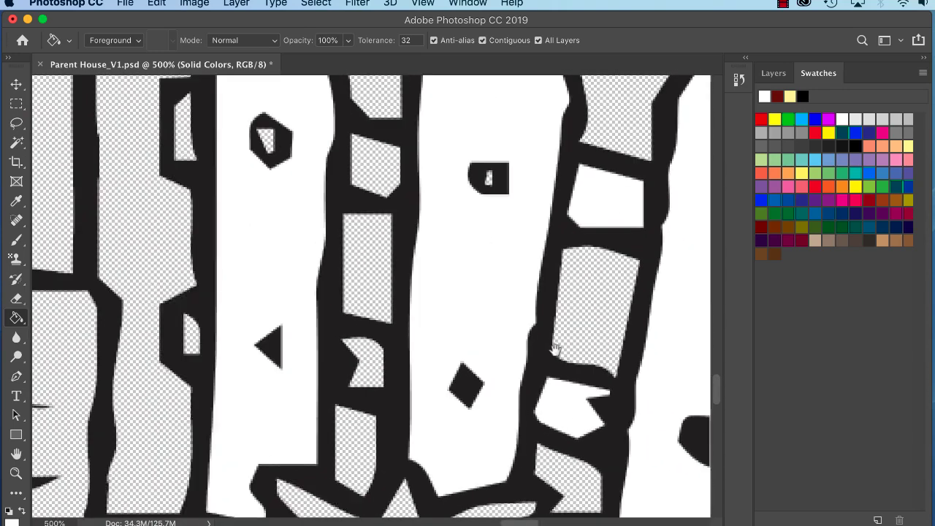
click(395, 378)
click(404, 179)
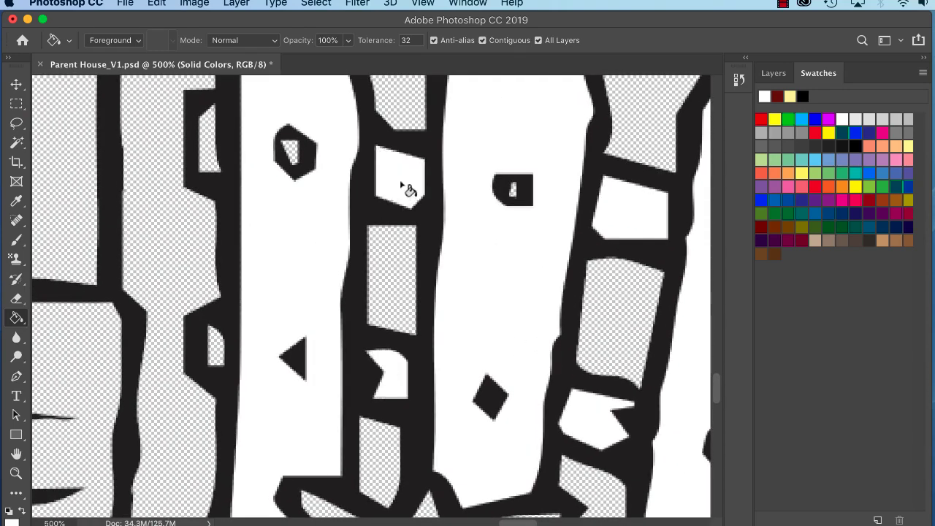
click(210, 163)
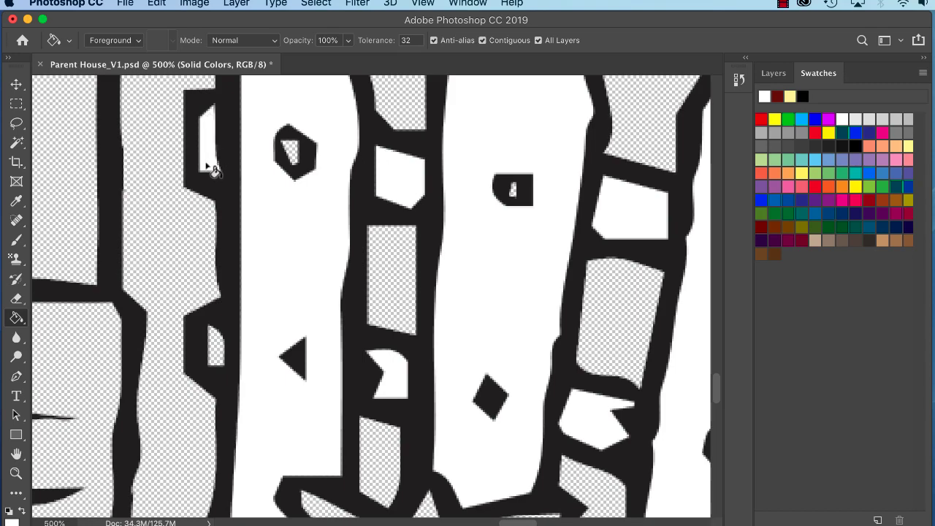
click(215, 354)
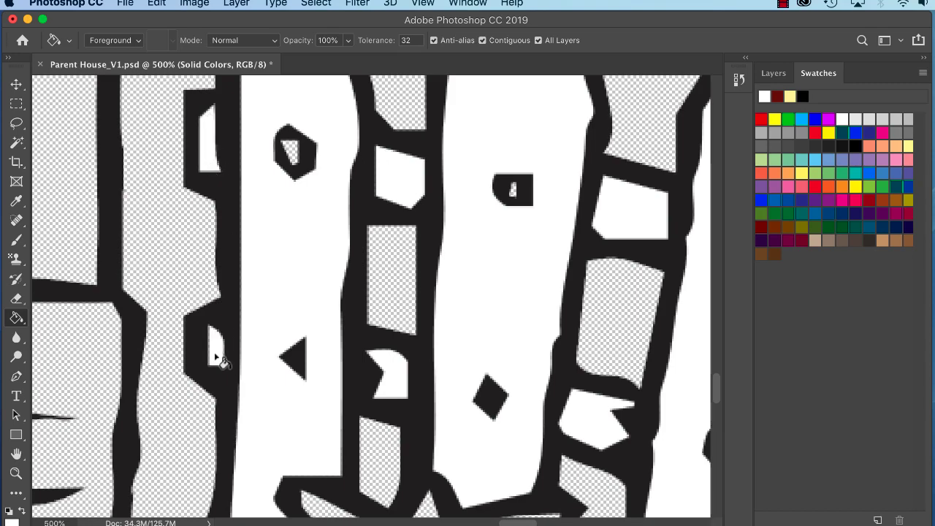
Switch to the Brush tool with the Hard Round preset from General Brushes.
click(16, 243)
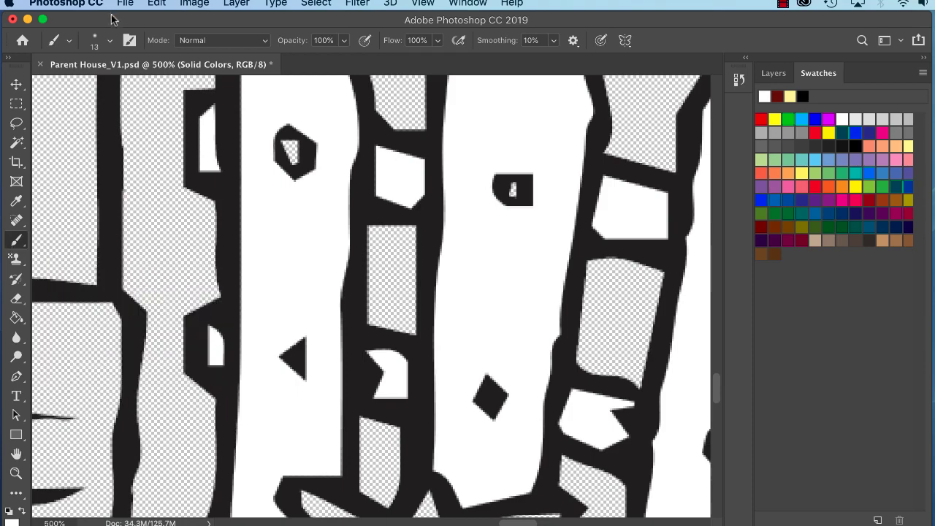
click(111, 42)
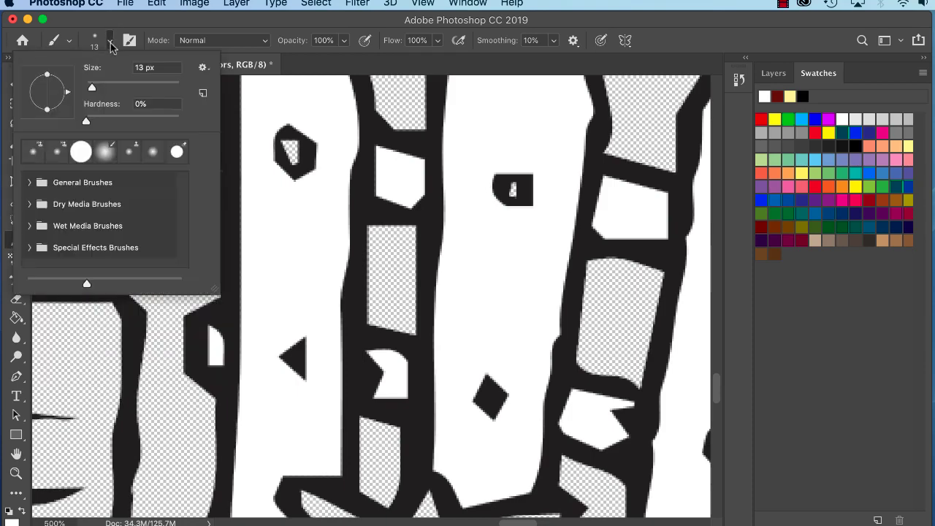
click(30, 182)
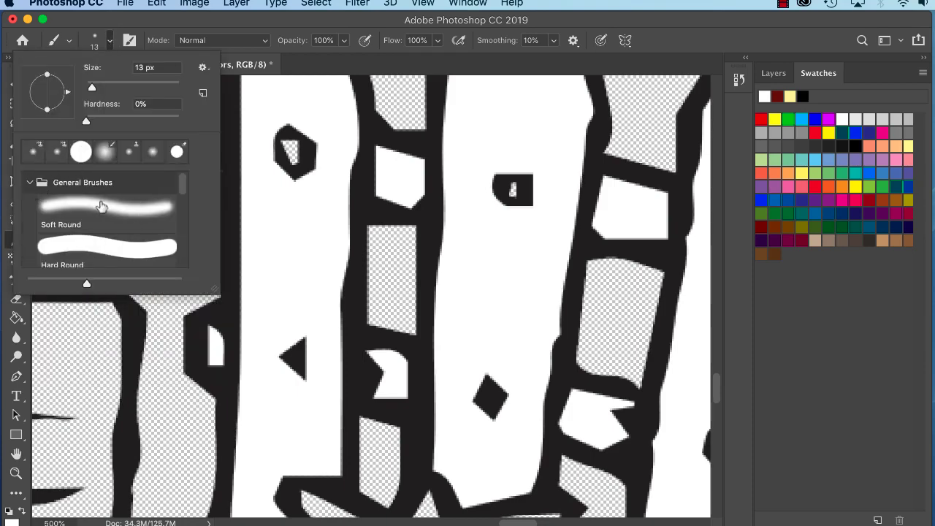
click(102, 249)
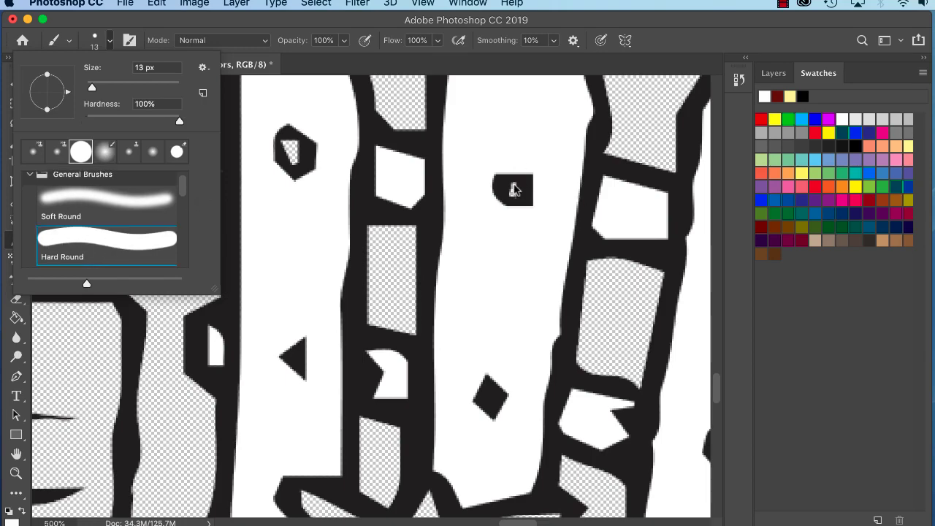
Paint the small hollow centers of the knots on the right fence's pickets white.
click(511, 193)
drag(307, 157, 286, 145)
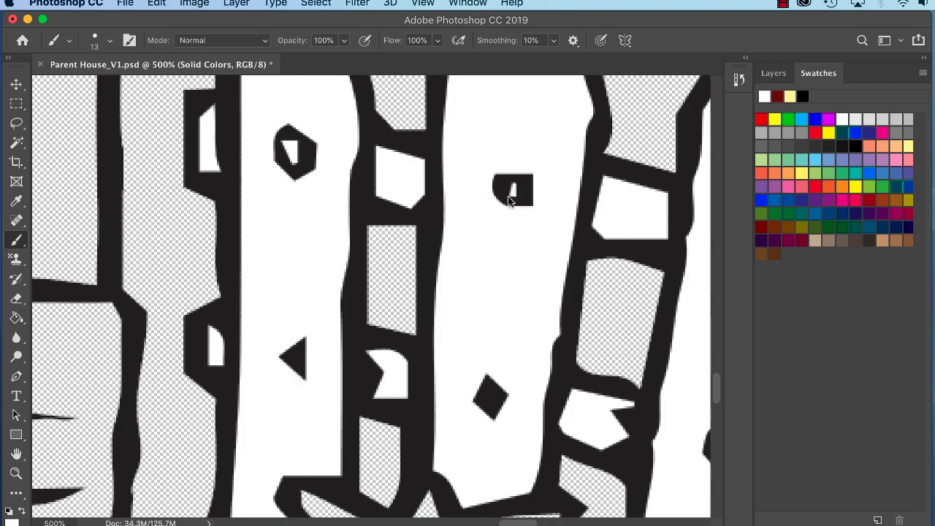
drag(530, 281, 190, 265)
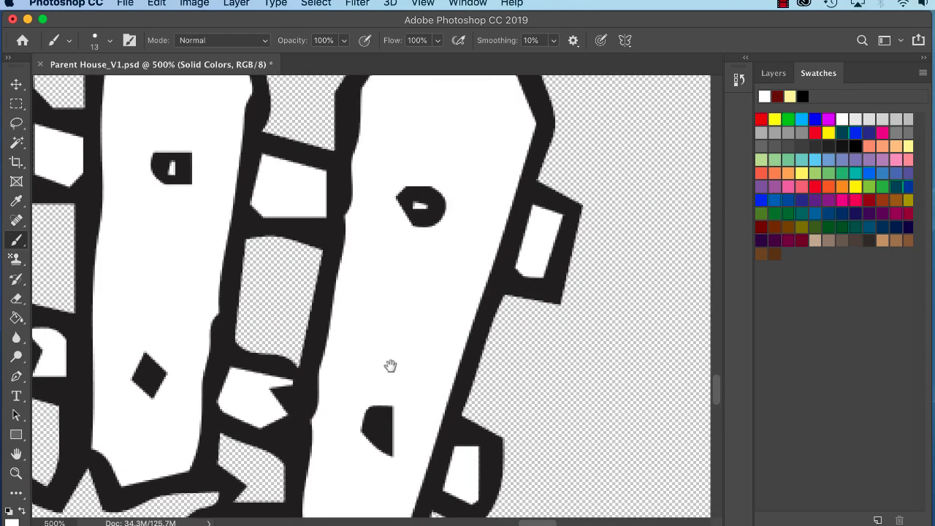
drag(383, 294, 731, 307)
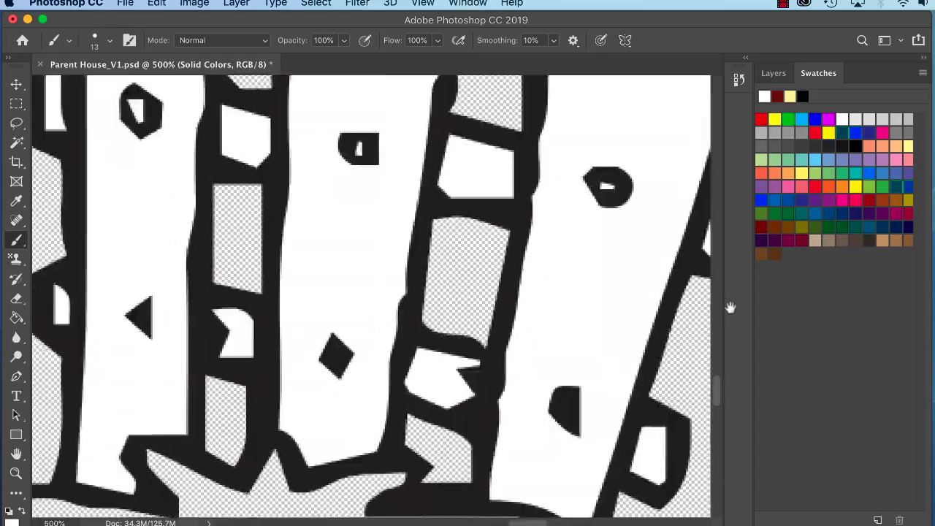
Brush white over the upper part of the left fence's picket nearest the house, spilling past its outline into the neighboring gap.
drag(313, 310, 694, 304)
drag(109, 289, 687, 292)
drag(117, 303, 709, 306)
mouse_move(80, 294)
mouse_down()
mouse_move(263, 294)
mouse_move(344, 362)
mouse_move(317, 440)
mouse_up()
drag(399, 221, 396, 294)
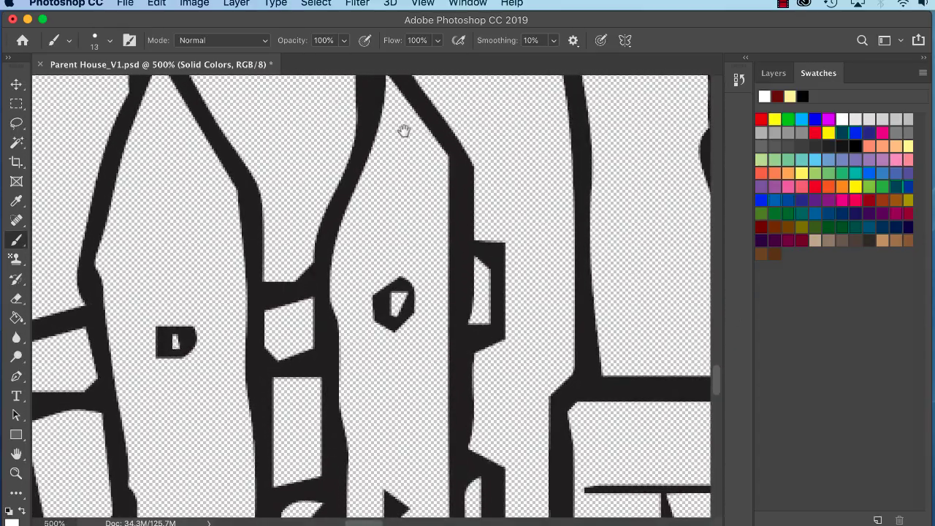
mouse_move(403, 148)
mouse_down()
mouse_move(364, 226)
mouse_move(376, 217)
mouse_move(428, 252)
mouse_move(430, 202)
mouse_move(410, 149)
mouse_move(433, 199)
mouse_move(436, 182)
mouse_move(390, 197)
mouse_move(422, 265)
mouse_move(436, 269)
mouse_move(434, 189)
mouse_move(429, 328)
mouse_move(418, 288)
mouse_move(376, 338)
mouse_move(348, 235)
mouse_move(343, 304)
mouse_move(342, 265)
mouse_move(365, 312)
mouse_up()
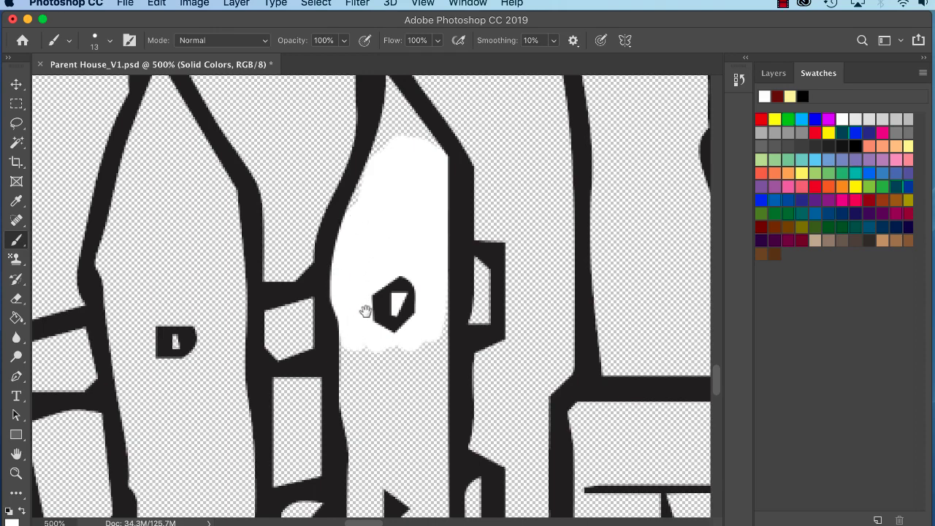
mouse_move(416, 182)
mouse_down()
mouse_move(371, 173)
mouse_move(338, 180)
mouse_move(313, 207)
mouse_move(315, 151)
mouse_move(380, 228)
mouse_up()
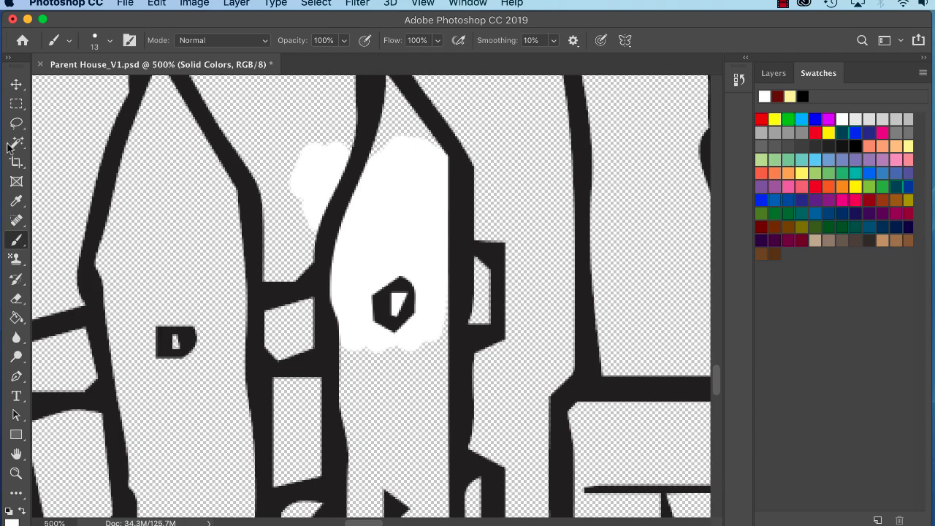
Erase the white paint that spilled into the gap beside the left fence's inner picket.
click(18, 299)
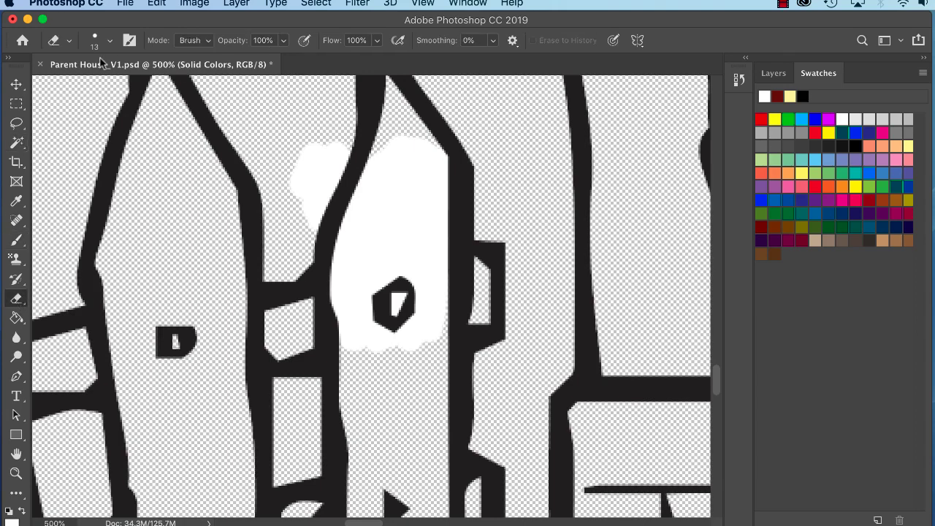
drag(329, 204, 347, 143)
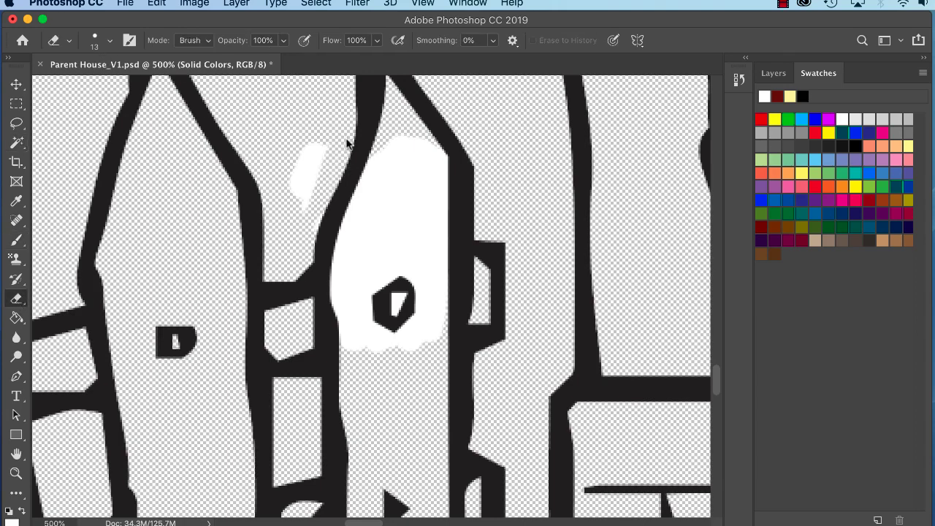
drag(312, 244, 313, 149)
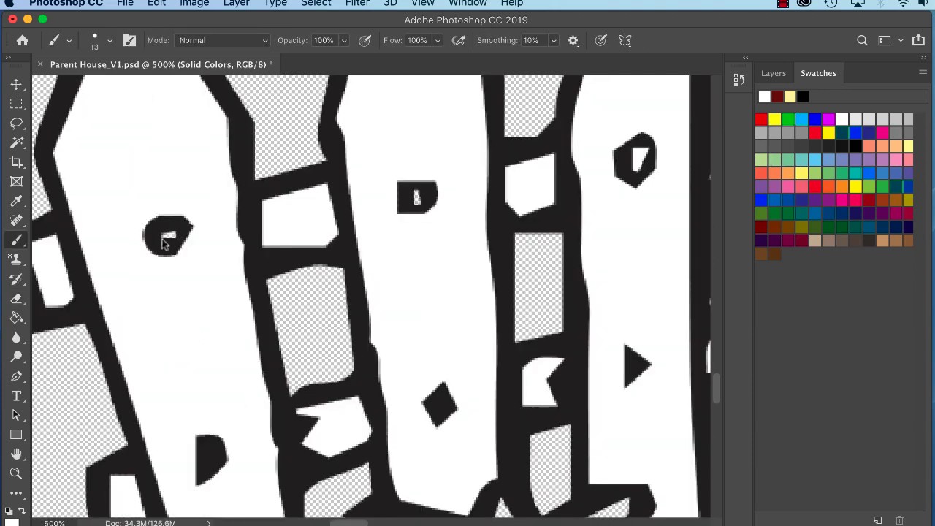
Paint the small hollow center of the upper knot on the left fence's middle picket white.
drag(403, 188, 415, 208)
key(ctrl+minus)
key(ctrl+minus)
key(ctrl+minus)
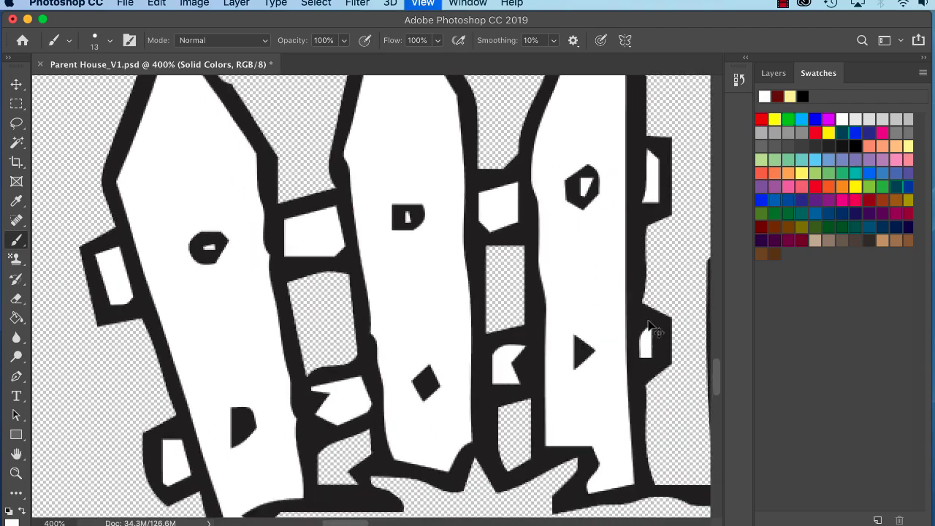
Examine the filled fences, windows and sills across the whole house for missed areas.
drag(651, 324, 269, 329)
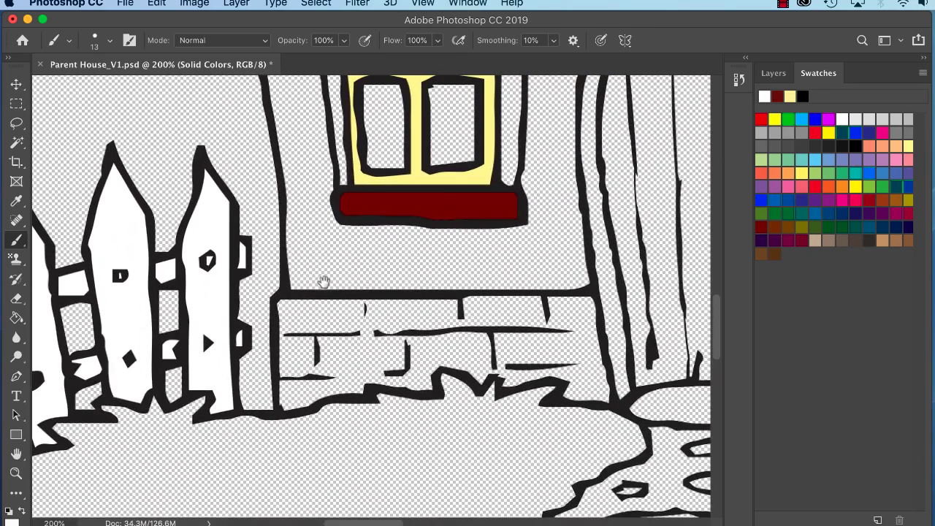
key(ctrl+minus)
drag(485, 404, 267, 472)
scroll(414, 228, up, 5)
scroll(414, 228, left, 4)
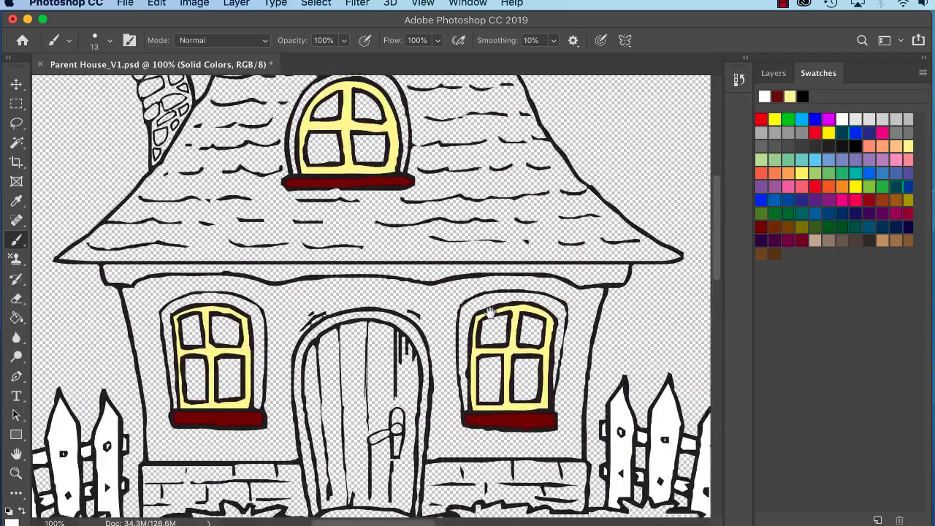
scroll(437, 214, left, 2)
scroll(437, 213, down, 1)
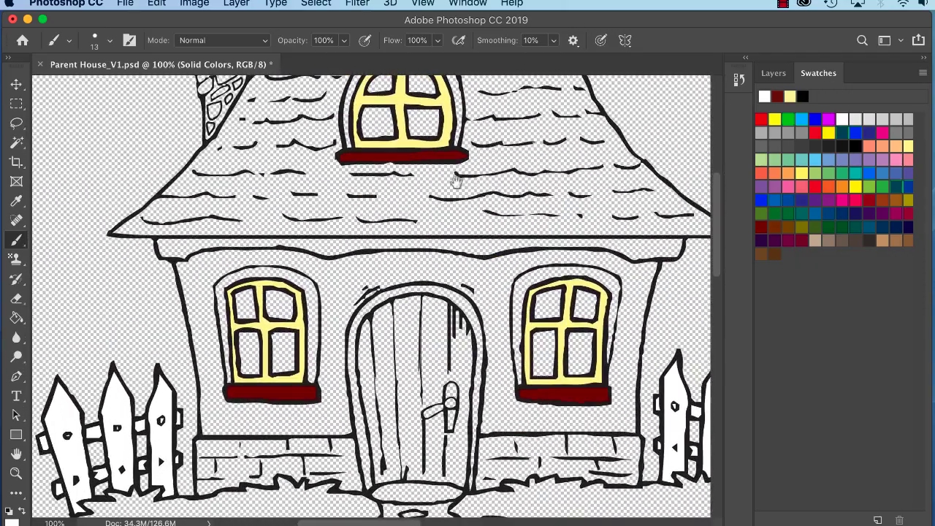
key(super+minus)
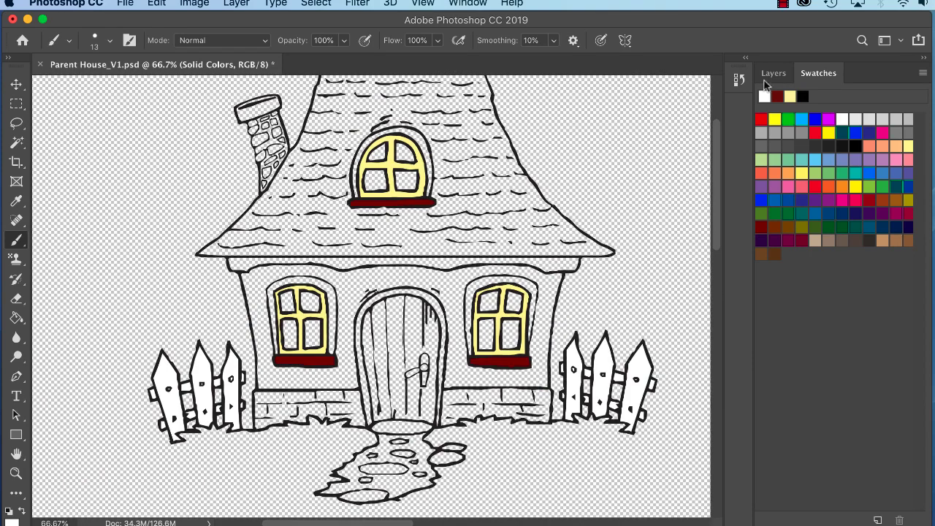
Bring up the layer list and save the Parent House_V1.psd document.
click(770, 74)
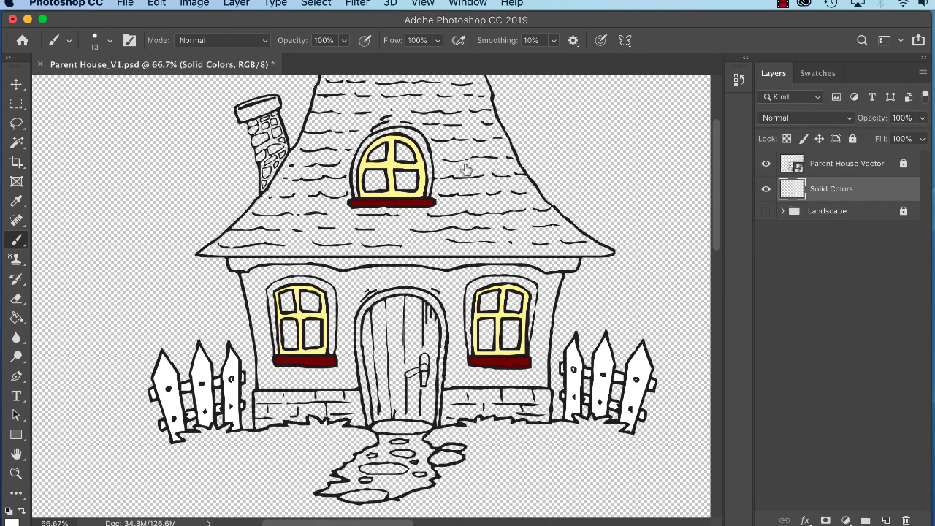
key(super+s)
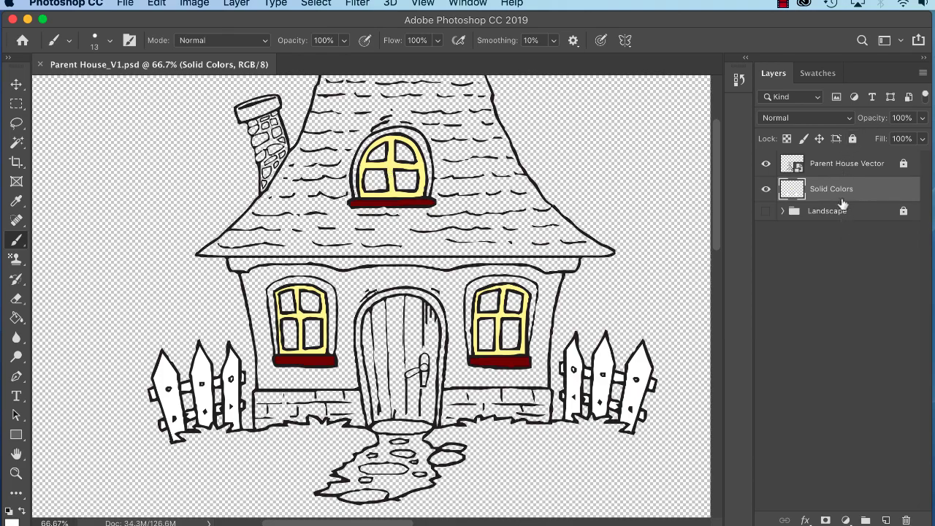
scroll(475, 285, up, 5)
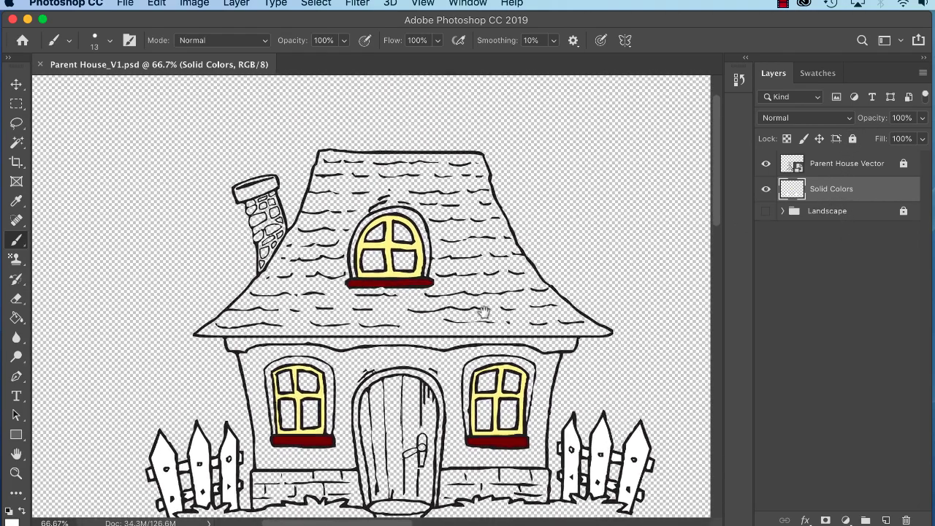
scroll(480, 371, down, 5)
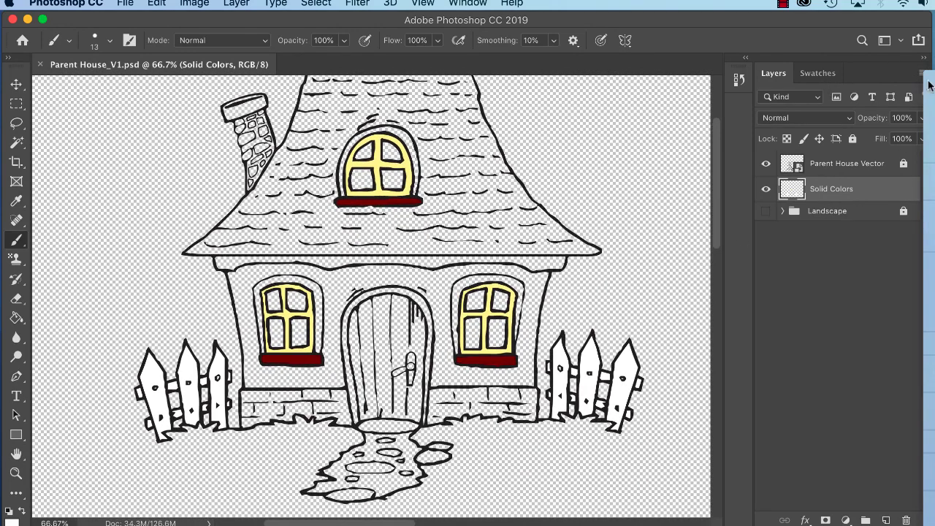
Create a new layer named Wood above the Solid Colors layer.
key(super+shift+n)
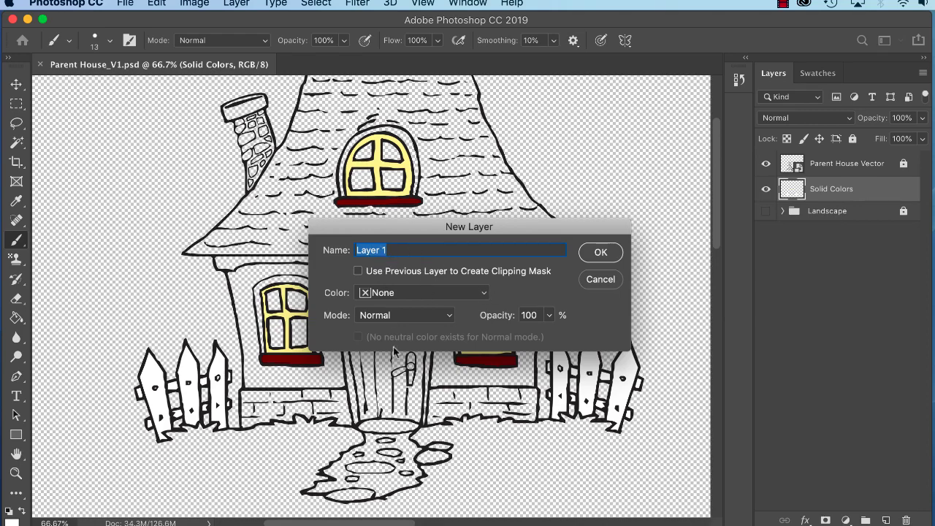
text(Wood)
click(599, 256)
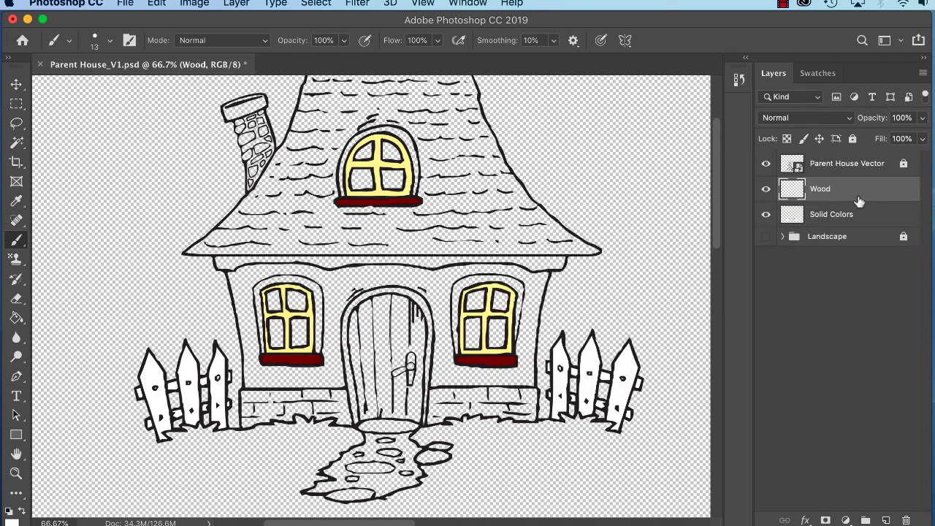
Set up the Pattern Stamp tool with the Wood Small 2 pattern and the Hard Round brush preset.
key(super+equal)
key(super+equal)
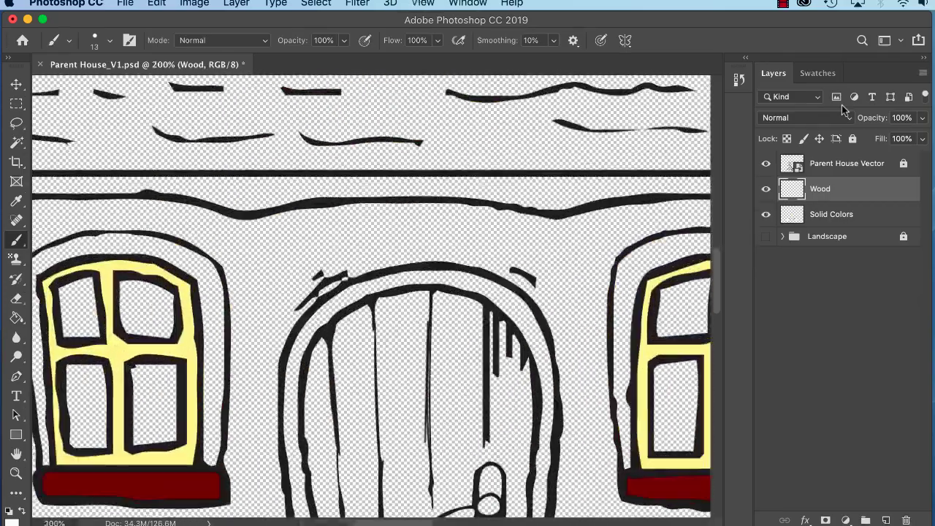
key(super+equal)
drag(453, 248, 432, 255)
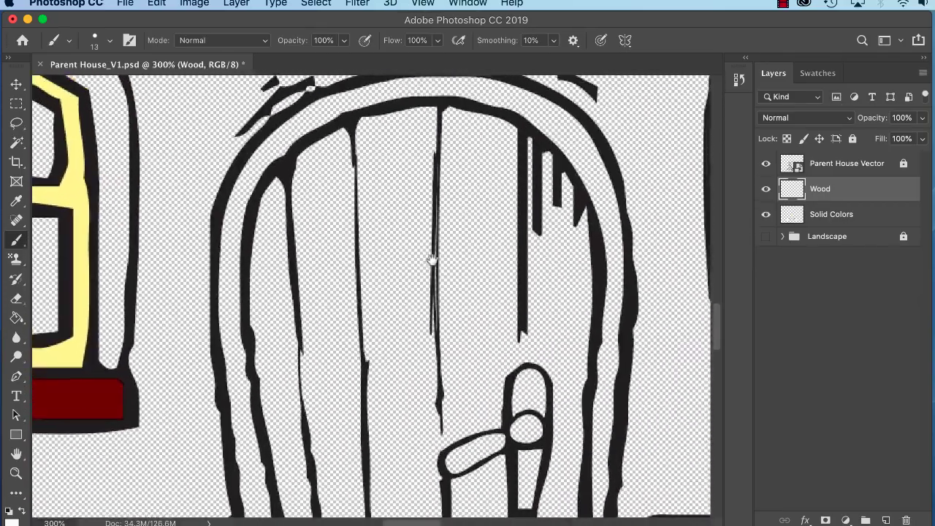
key(super+minus)
scroll(455, 230, down, 3)
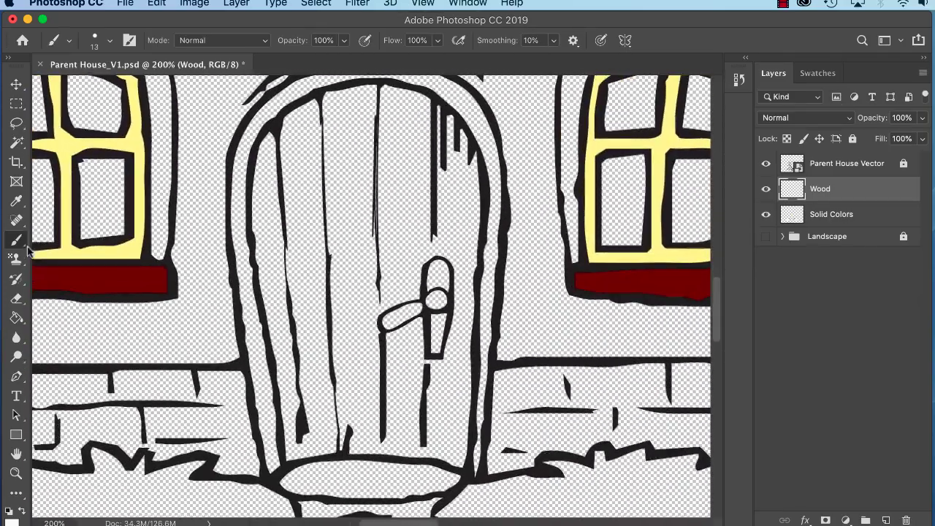
click(15, 259)
right_click(16, 260)
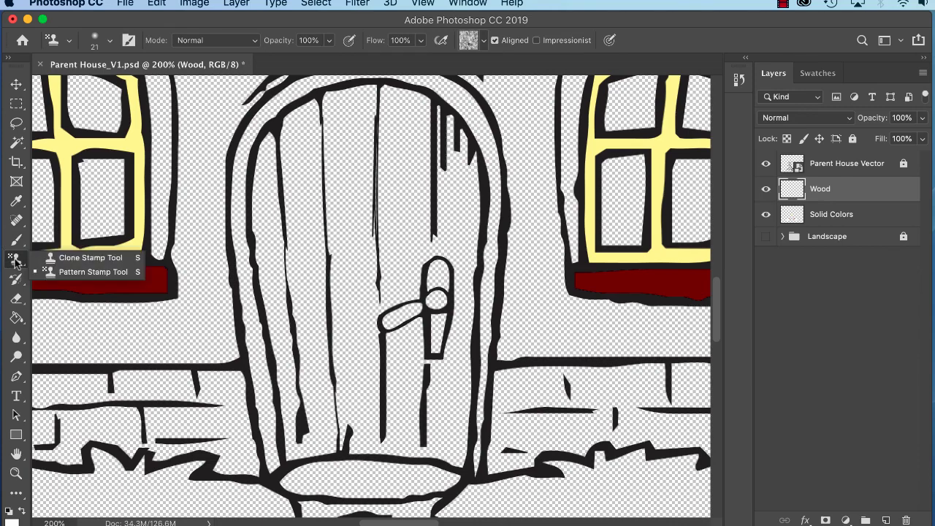
click(483, 40)
drag(550, 246, 558, 146)
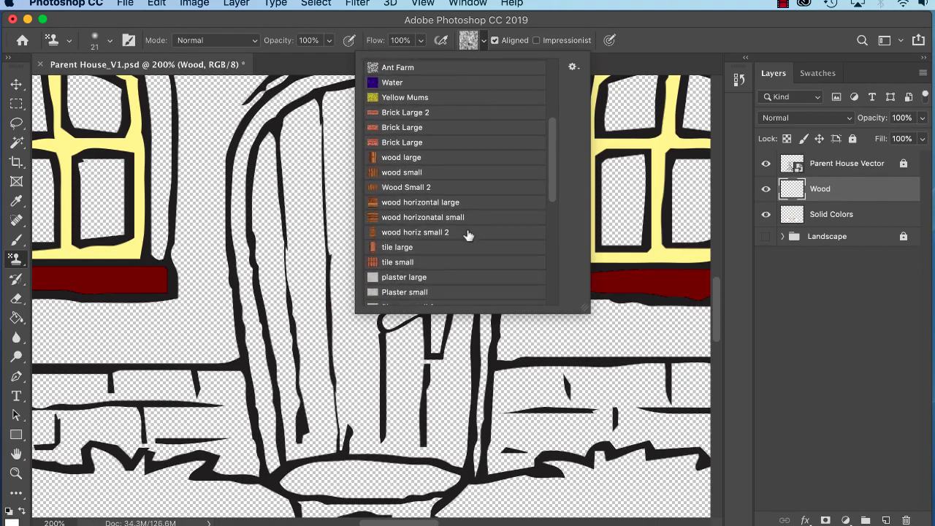
click(463, 189)
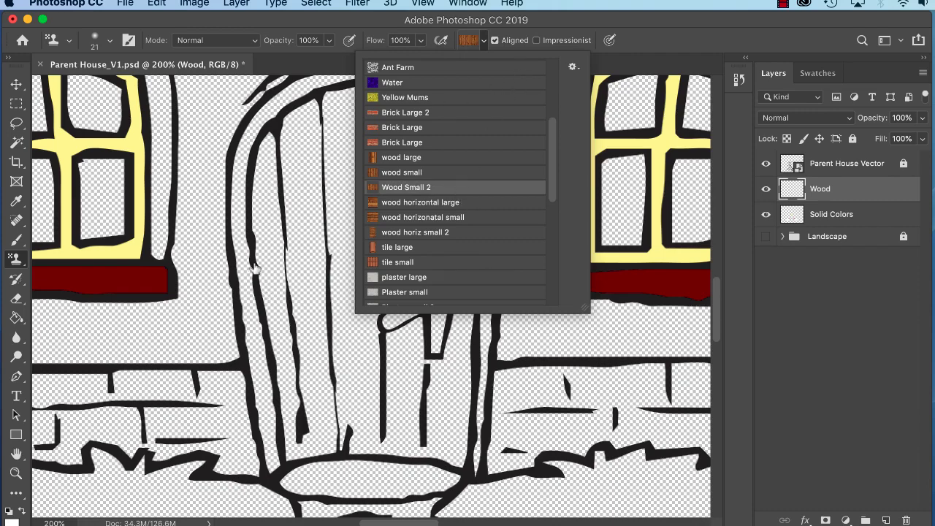
click(97, 45)
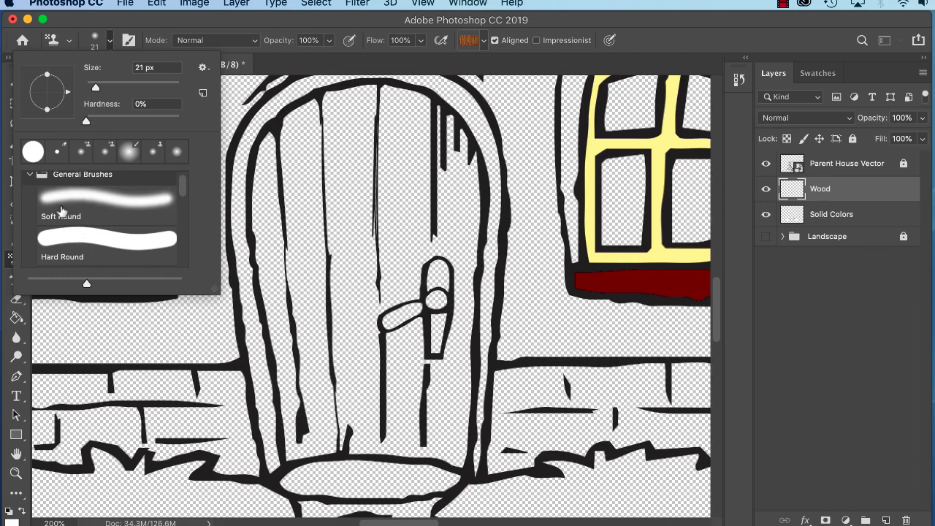
double_click(93, 239)
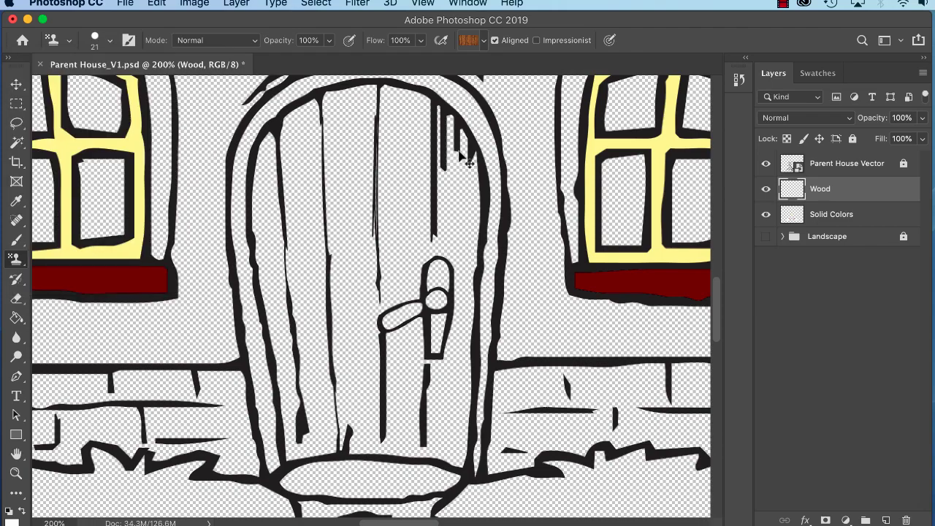
Stamp the wood pattern over the upper part of the door plank above the handle.
key(super+plus)
drag(366, 198, 366, 303)
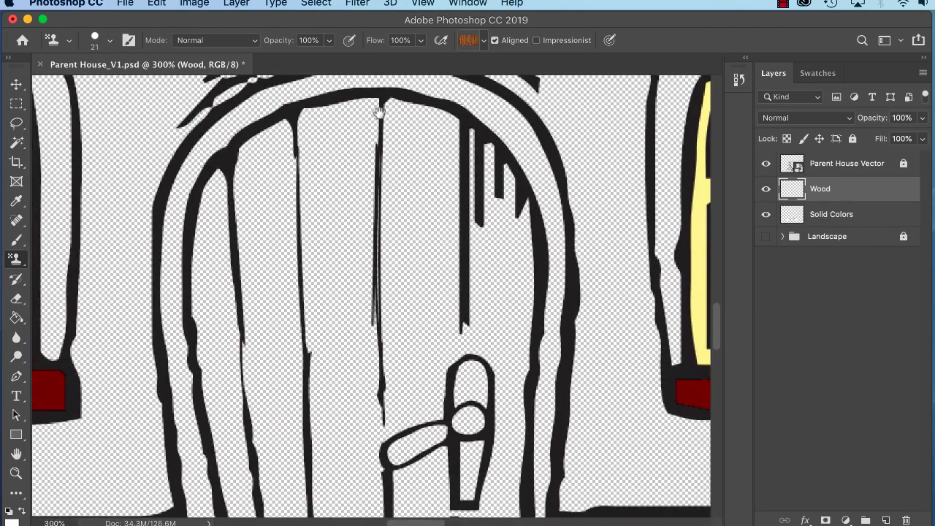
mouse_move(392, 110)
mouse_down()
mouse_move(386, 199)
mouse_move(390, 111)
mouse_move(442, 118)
mouse_move(456, 253)
mouse_move(440, 136)
mouse_move(430, 208)
mouse_move(425, 130)
mouse_move(410, 228)
mouse_move(407, 126)
mouse_move(394, 229)
mouse_move(387, 190)
mouse_move(382, 277)
mouse_move(397, 196)
mouse_move(424, 304)
mouse_move(450, 304)
mouse_move(452, 255)
mouse_move(406, 224)
mouse_up()
key(super+minus)
key(super+minus)
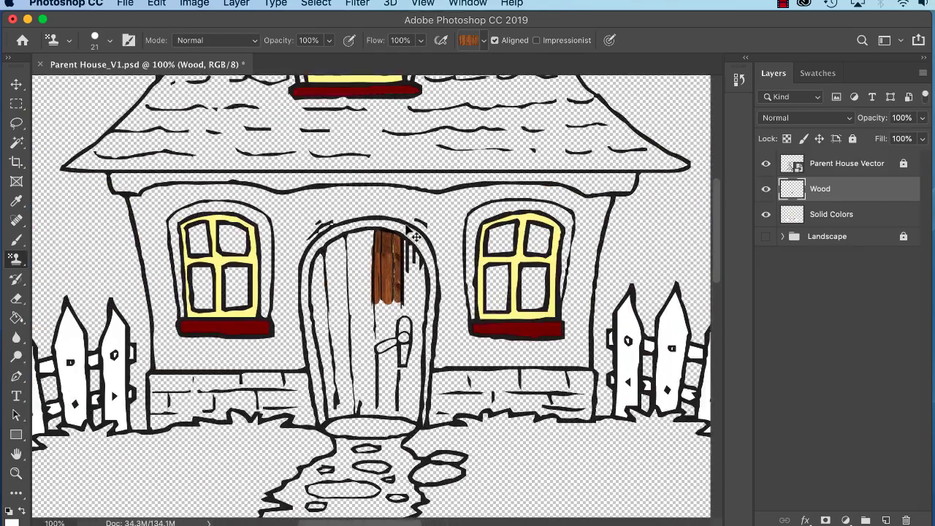
Start a Polygonal Lasso selection of the door by tracing the inner outline of its top arch.
key(super+plus)
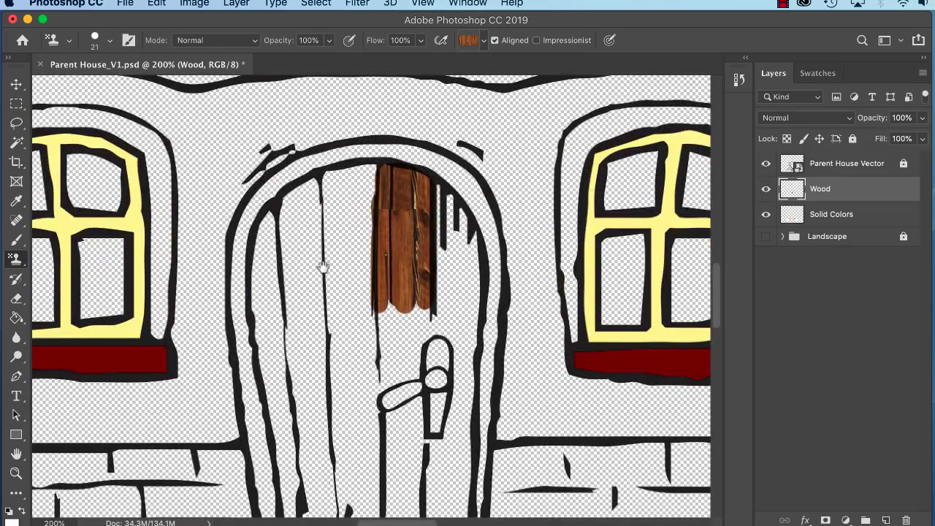
drag(324, 267, 271, 195)
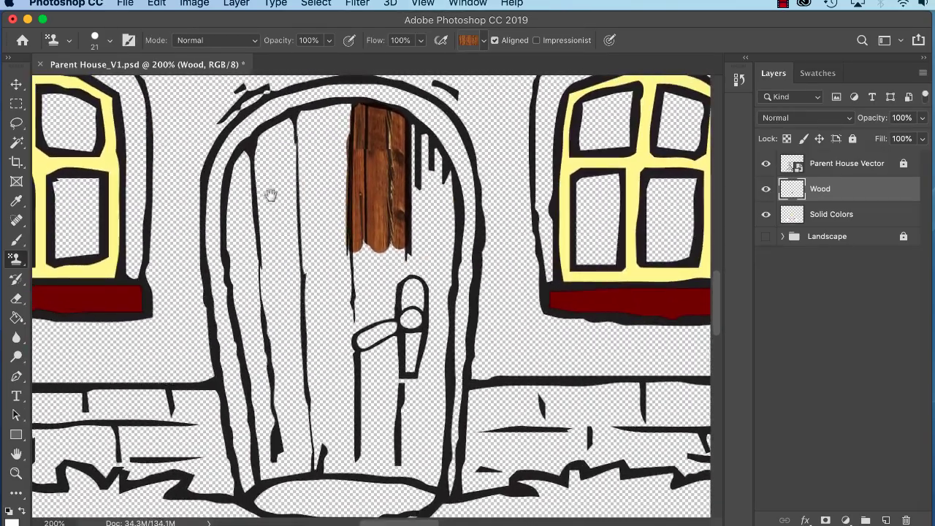
drag(16, 123, 68, 136)
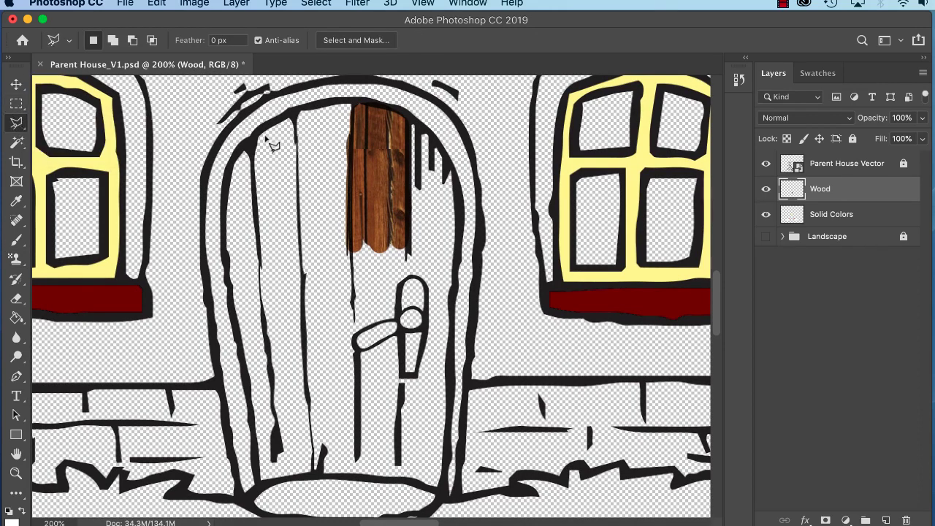
scroll(267, 121, up, 3)
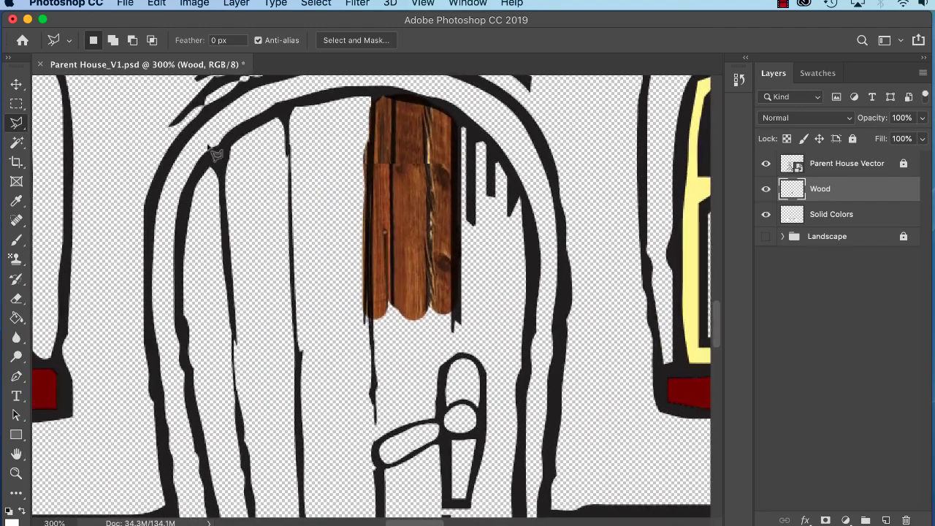
click(208, 159)
click(378, 90)
click(467, 122)
click(505, 168)
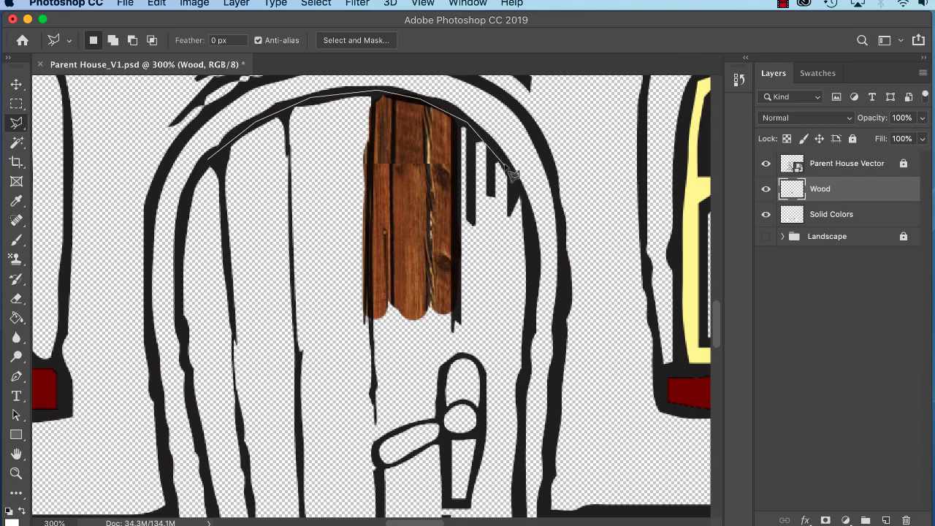
click(533, 225)
Continue the lasso outline down the door's handle-side edge to the doorstep.
scroll(518, 353, down, 5)
click(510, 256)
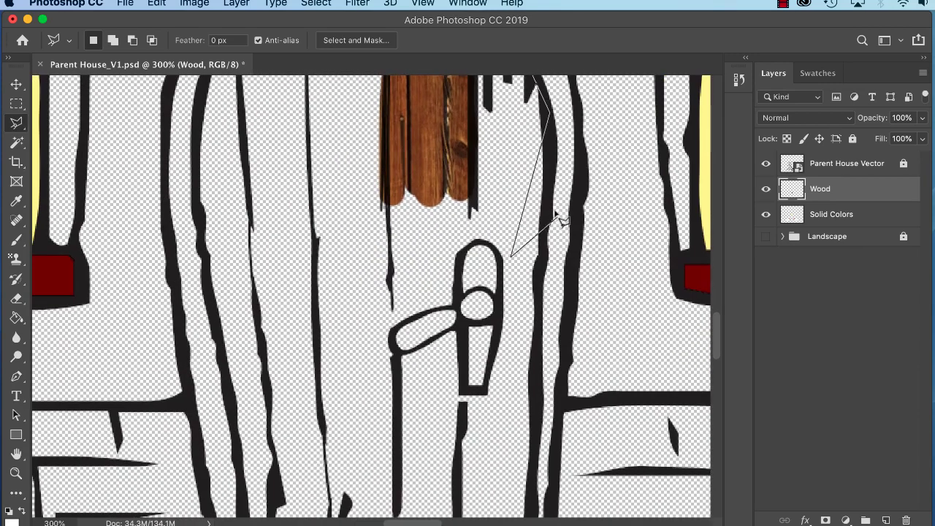
click(539, 315)
click(536, 404)
click(516, 430)
scroll(516, 435, down, 8)
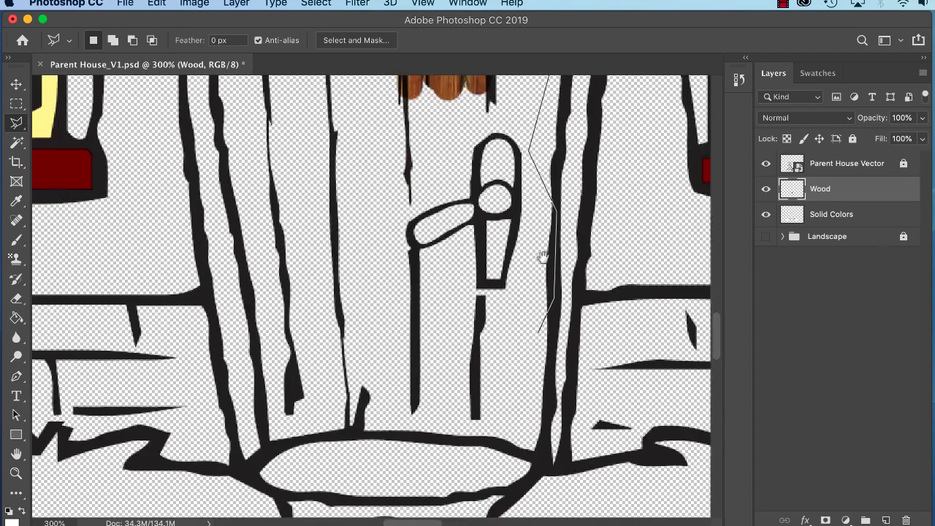
click(569, 222)
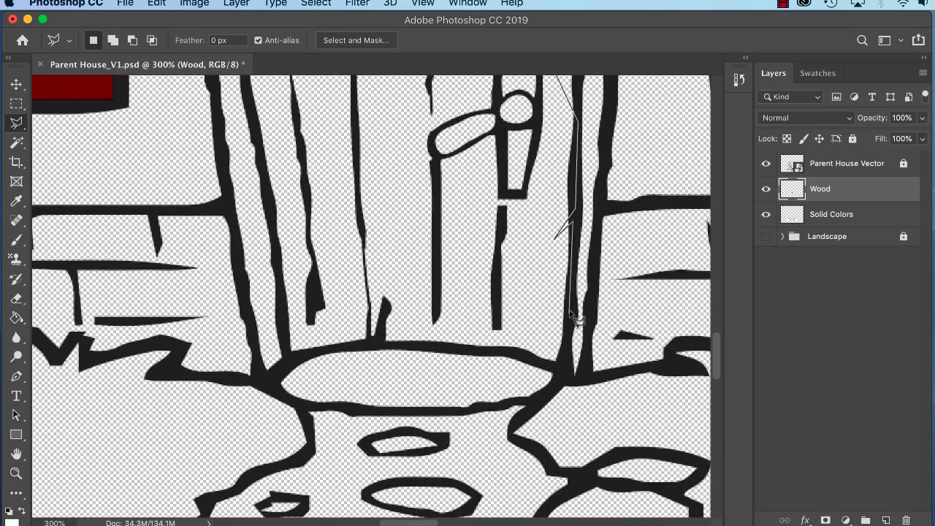
click(569, 369)
Trace the lasso outline along the doorstep's upper edge to the door's opposite bottom corner.
click(541, 361)
click(475, 349)
click(388, 344)
click(319, 349)
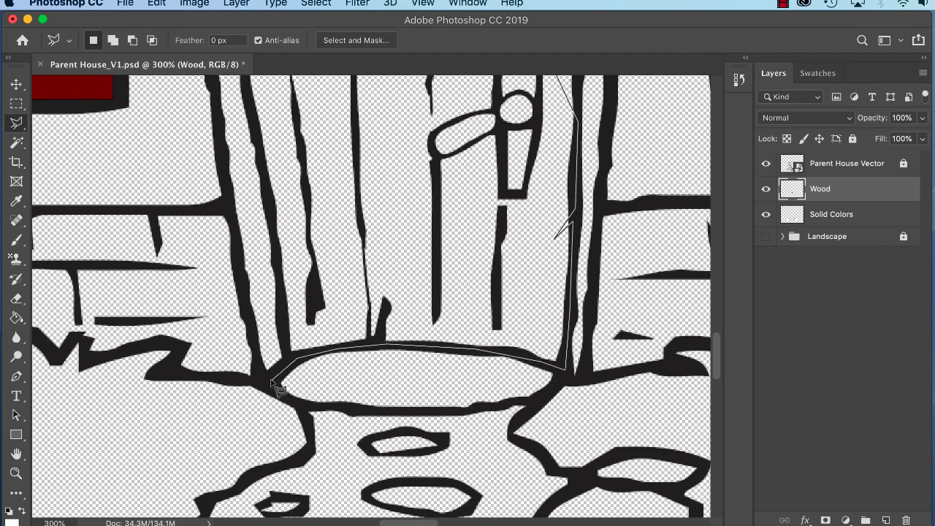
click(281, 376)
Trace the lasso up the door's edge opposite the handle and close the selection at the starting point.
key(super+minus)
drag(386, 212, 365, 333)
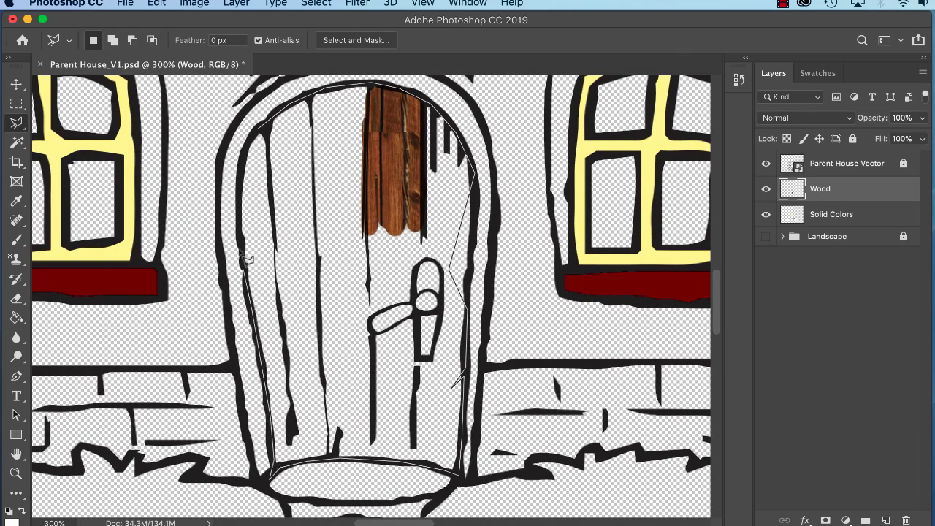
click(244, 163)
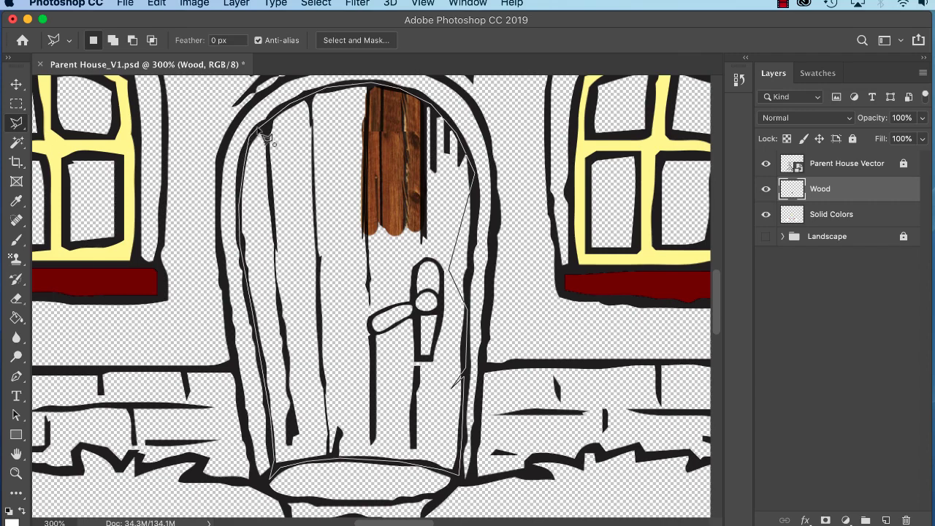
click(265, 137)
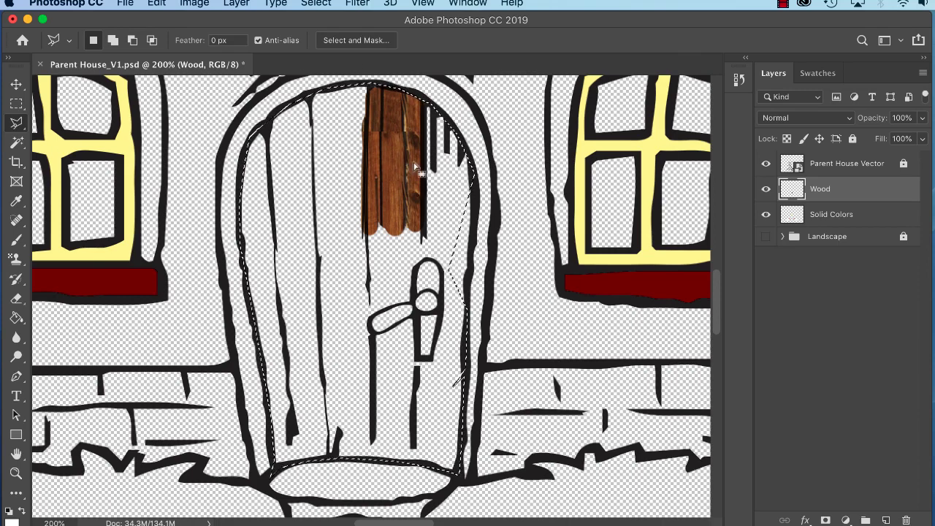
Add the missed strip along the upper part of the door's handle-side edge to the lasso selection.
key(super+equal)
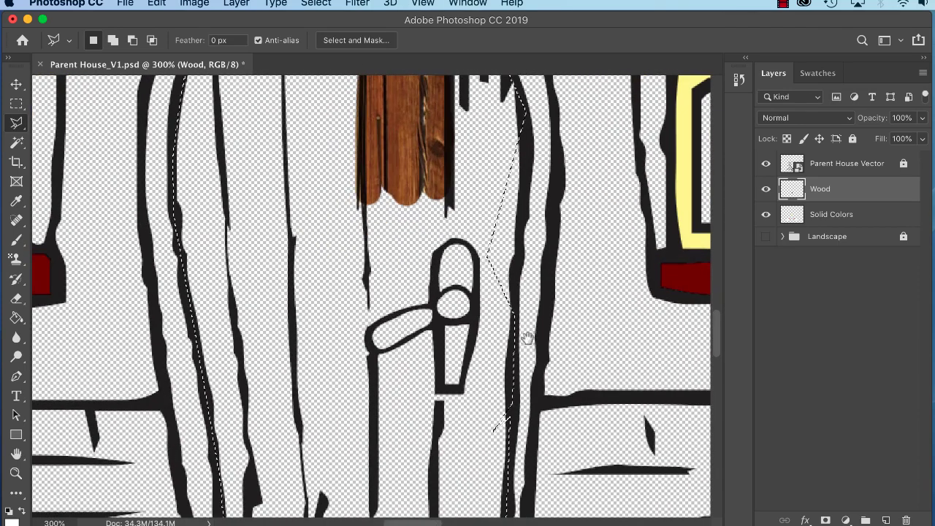
drag(527, 338, 453, 363)
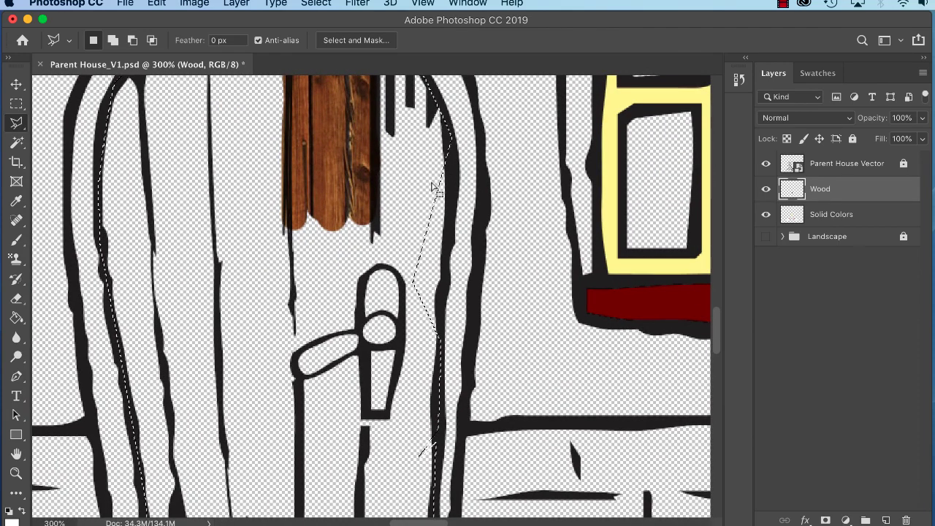
key(shift)
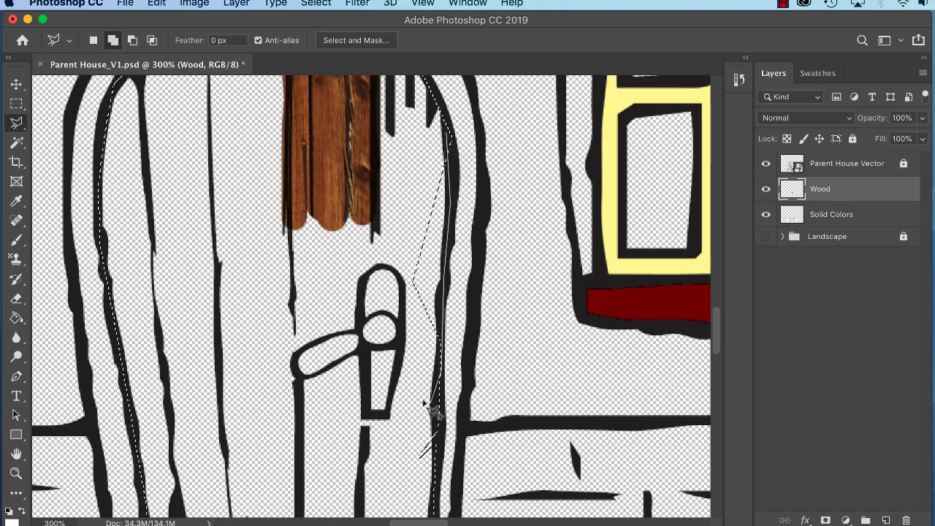
click(400, 226)
click(409, 177)
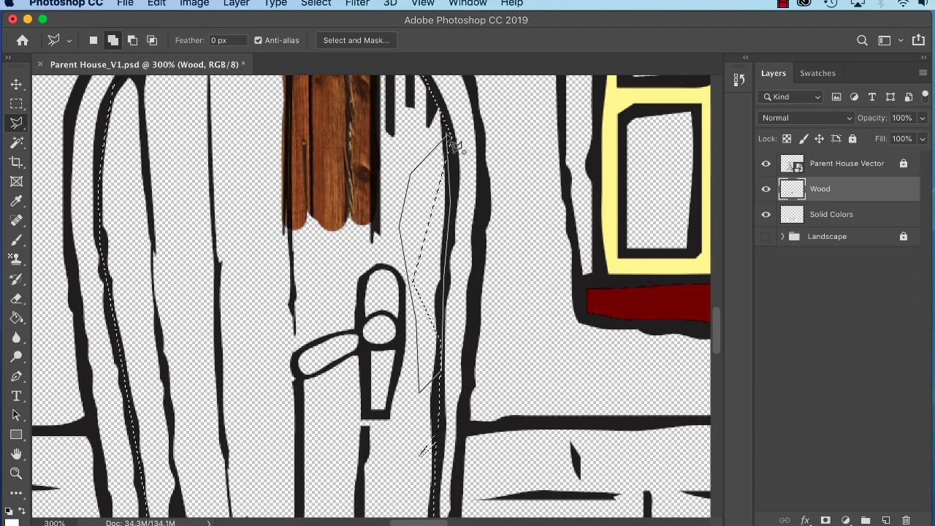
click(449, 140)
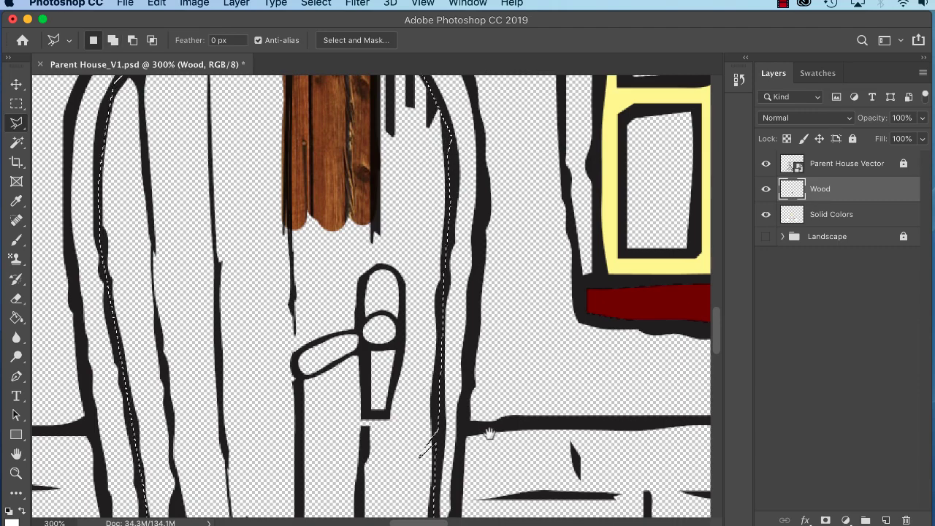
Add the missed notch below the handle to the selection and subtract the excess at the door's opposite bottom corner.
drag(489, 434, 530, 260)
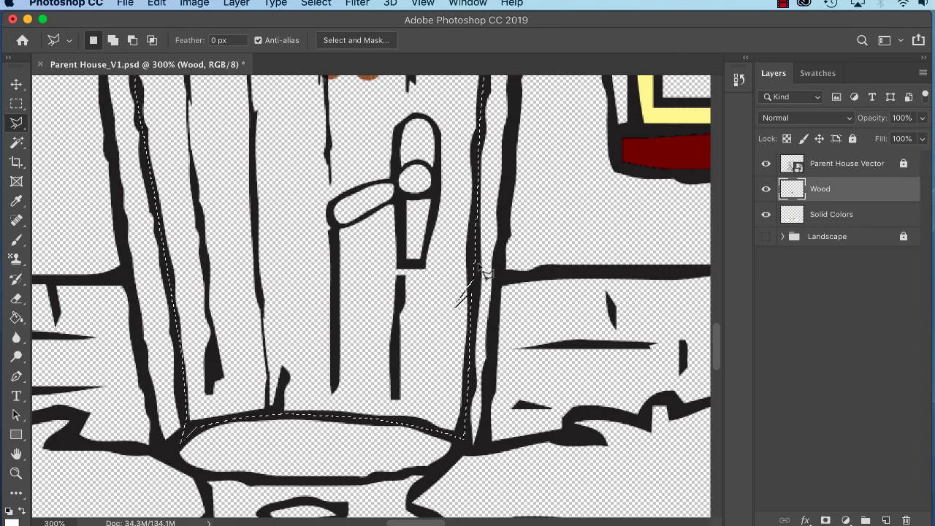
key(shift)
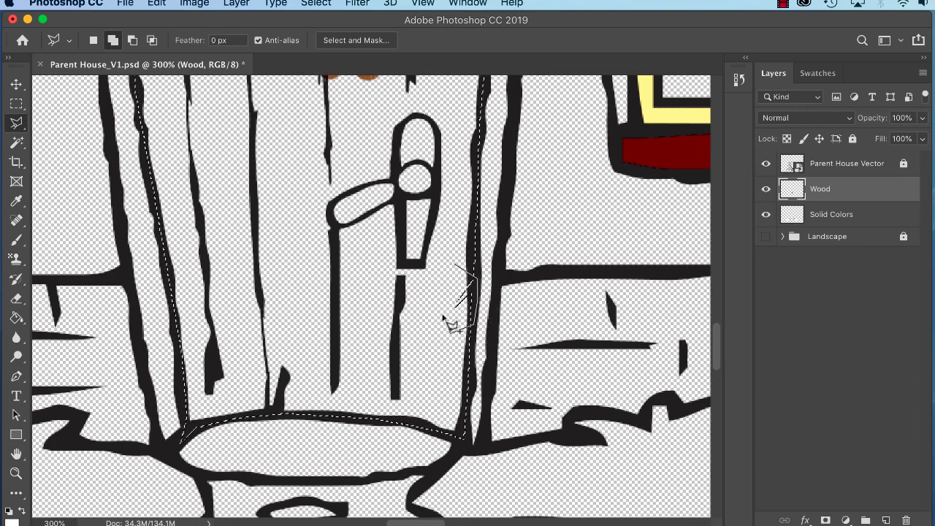
shift+click(459, 274)
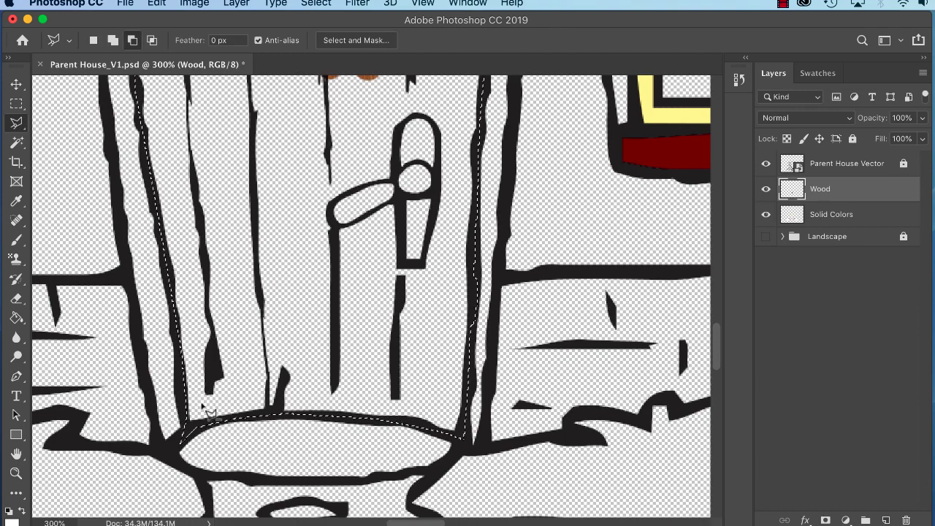
key(alt)
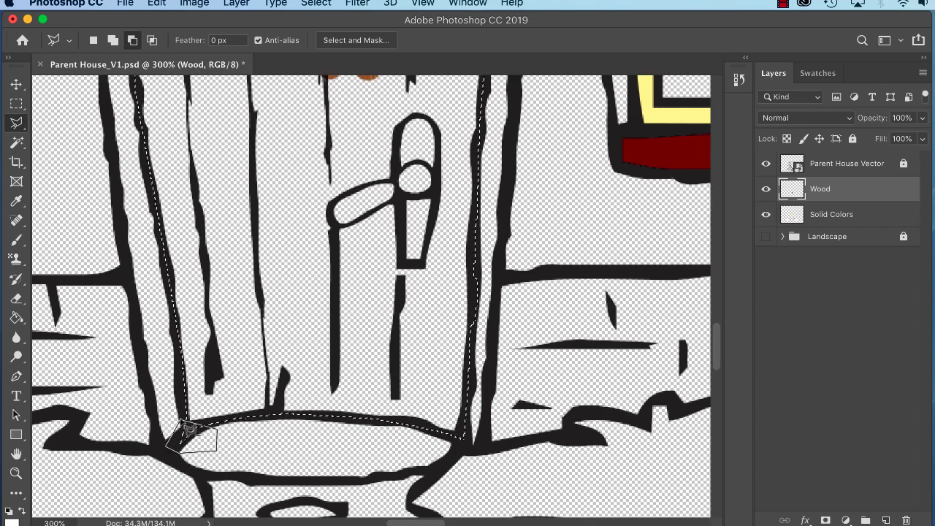
click(181, 421)
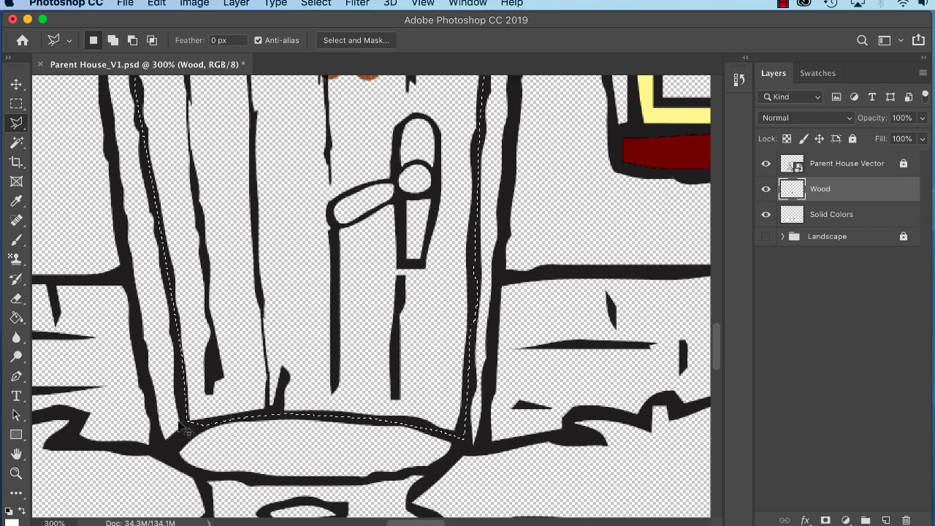
Paint the wood pattern over the whole selected door with the Pattern Stamp at brush size 80, and deselect.
key(super+minus)
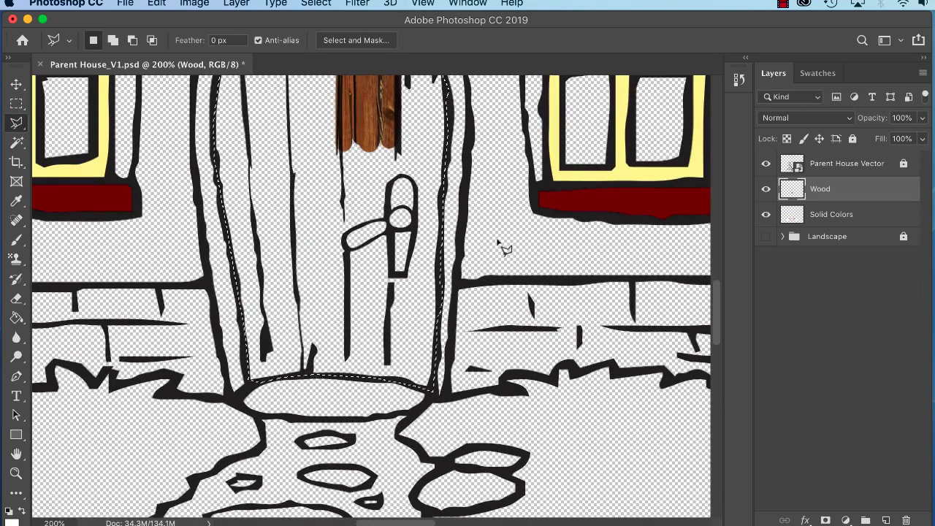
drag(489, 250, 543, 341)
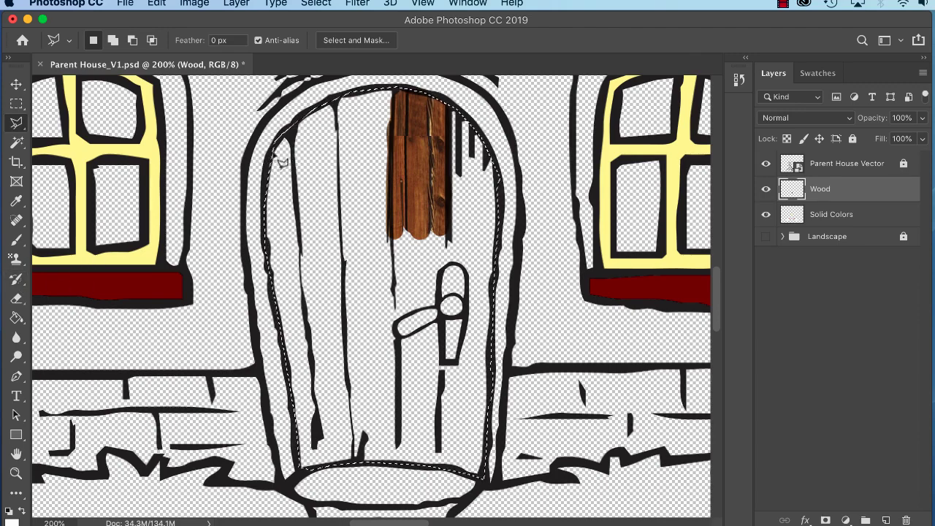
click(17, 259)
key(bracketright)
key(bracketright)
key(bracketright)
key(bracketright)
key(bracketright)
key(bracketright)
key(bracketright)
key(bracketright)
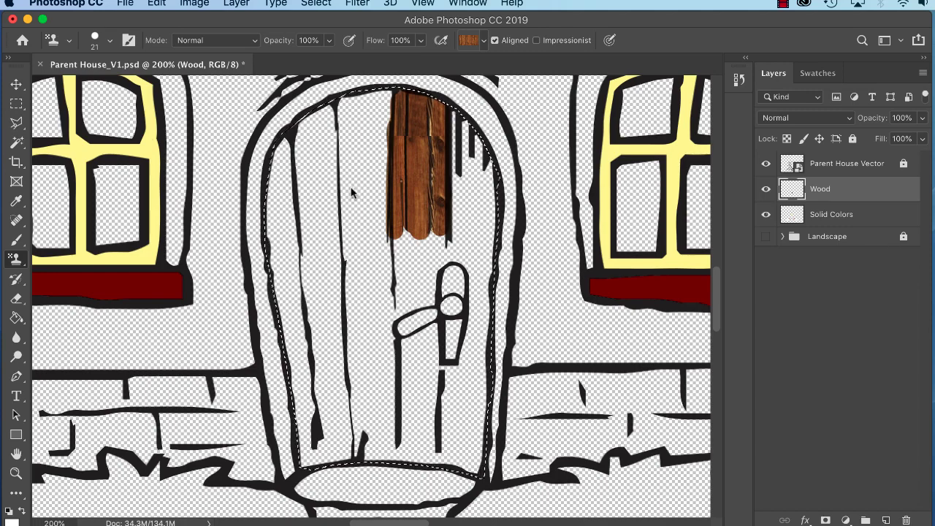
key(bracketright)
mouse_move(295, 162)
mouse_down()
mouse_move(278, 219)
mouse_move(321, 190)
mouse_move(380, 102)
mouse_move(464, 187)
mouse_move(475, 395)
mouse_move(413, 351)
mouse_move(314, 343)
mouse_move(327, 348)
mouse_up()
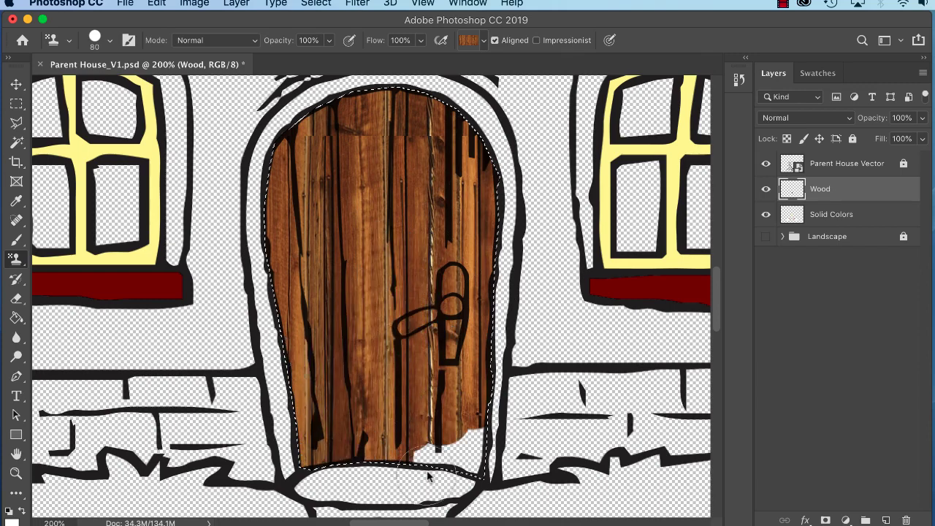
drag(428, 477, 482, 439)
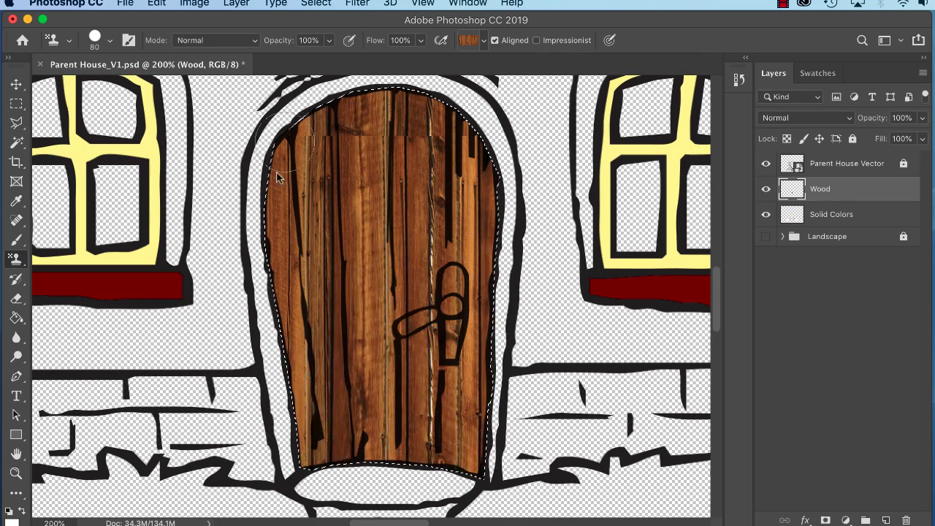
click(17, 85)
key(super+d)
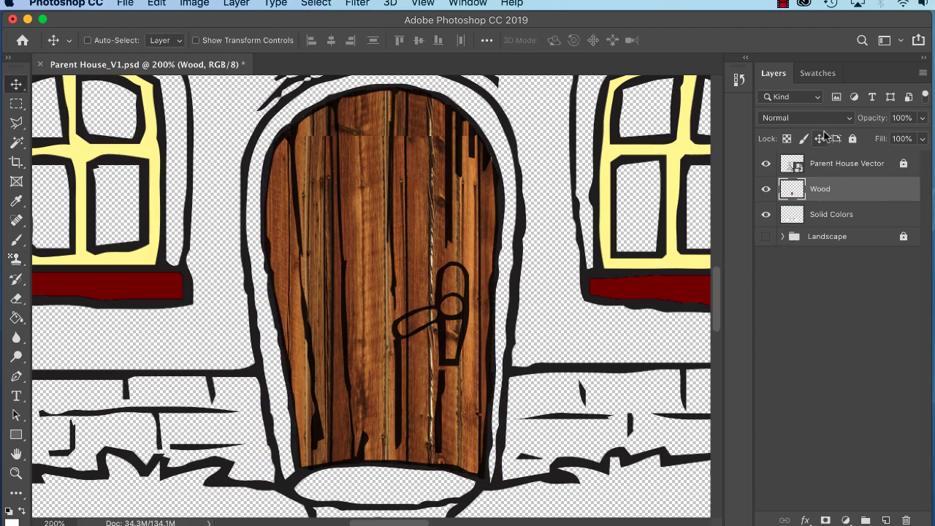
Hide the Wood layer and select the four inner areas of the door handle with the Magic Wand.
key(super+equal)
key(super+minus)
key(super+equal)
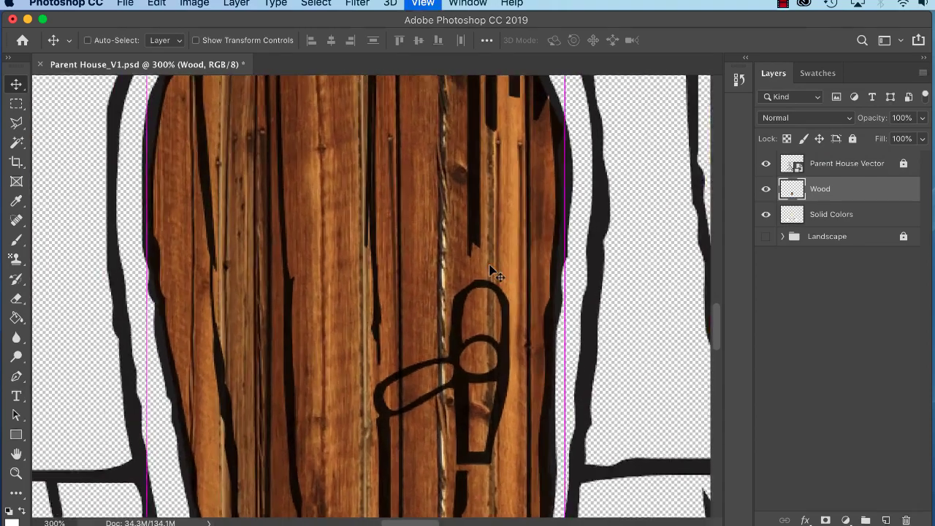
key(super+equal)
key(super+equal)
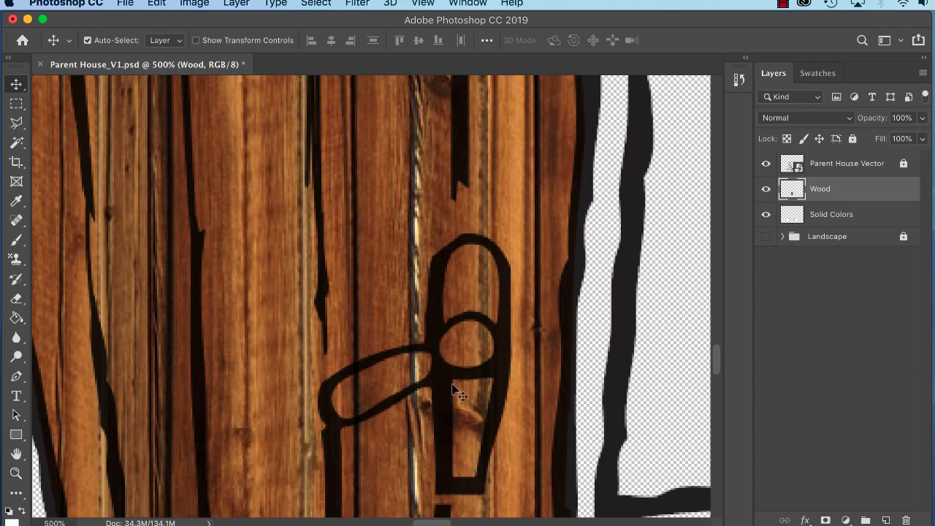
click(766, 192)
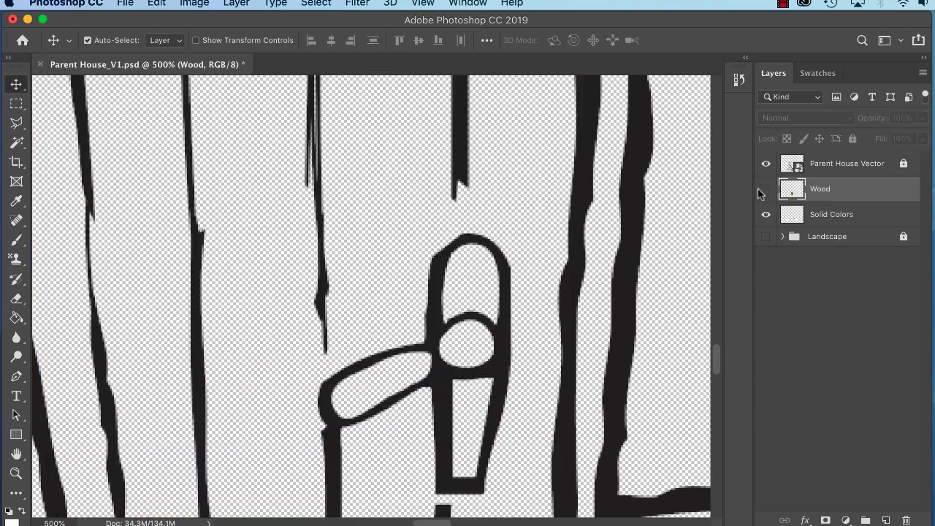
click(16, 143)
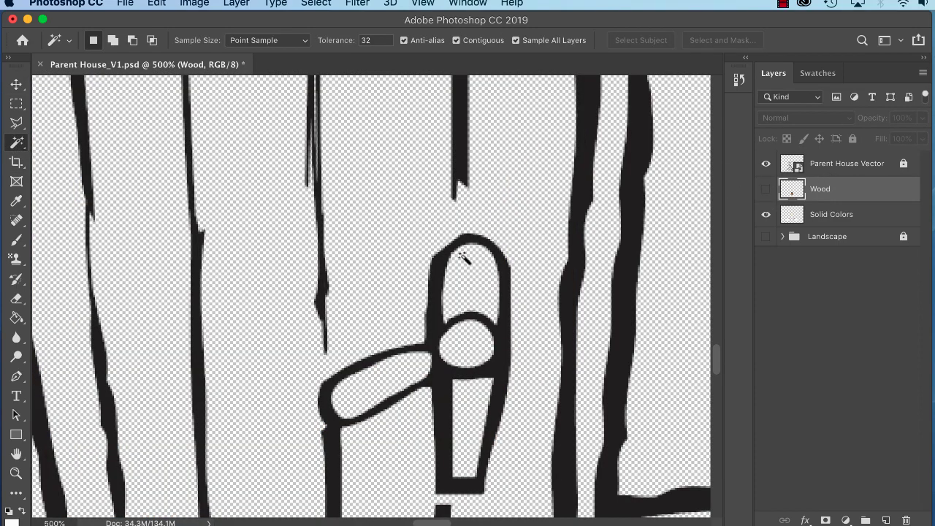
click(479, 291)
shift+click(476, 352)
shift+click(476, 424)
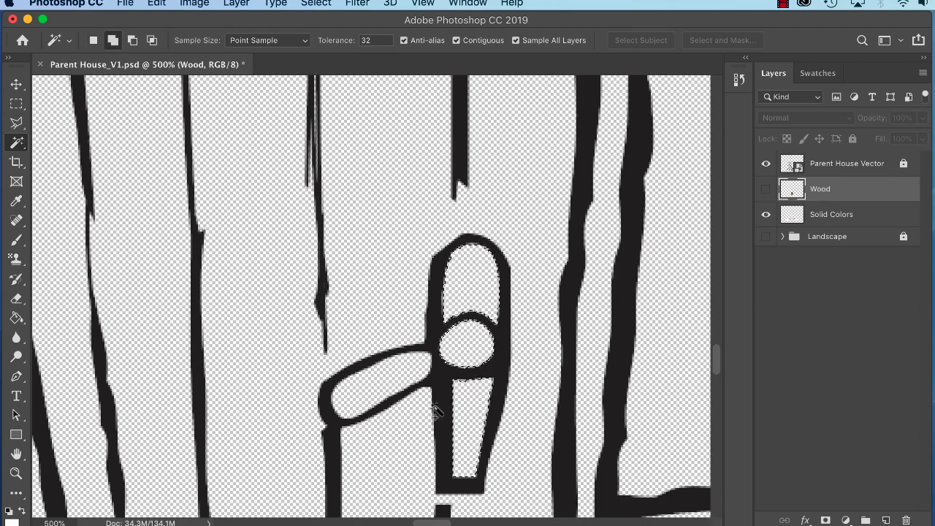
shift+click(390, 384)
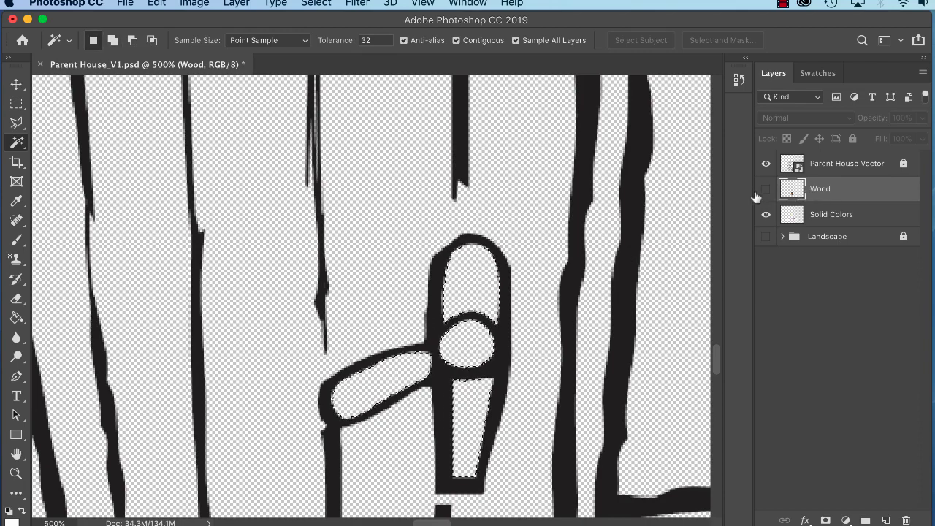
Try deleting the wood inside the selected handle areas with the Wood layer shown, undo the deletion, and deselect.
click(766, 189)
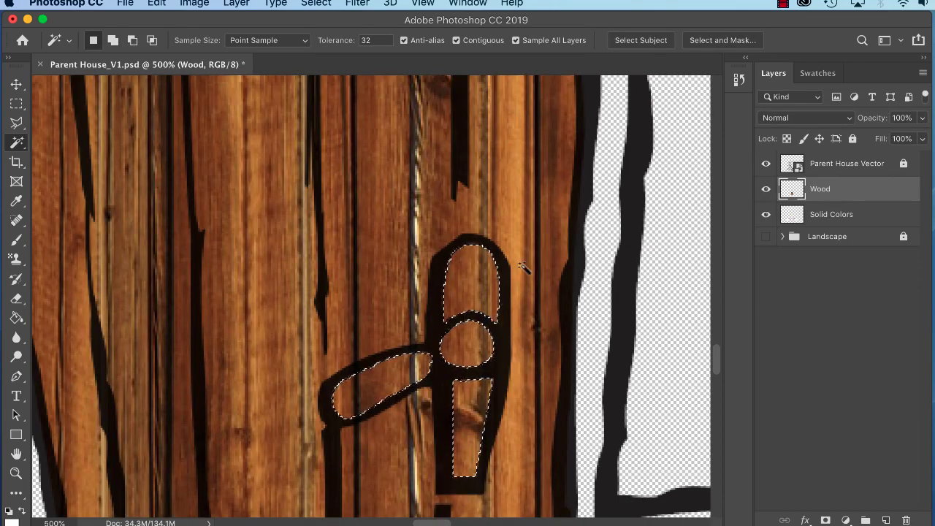
key(Delete)
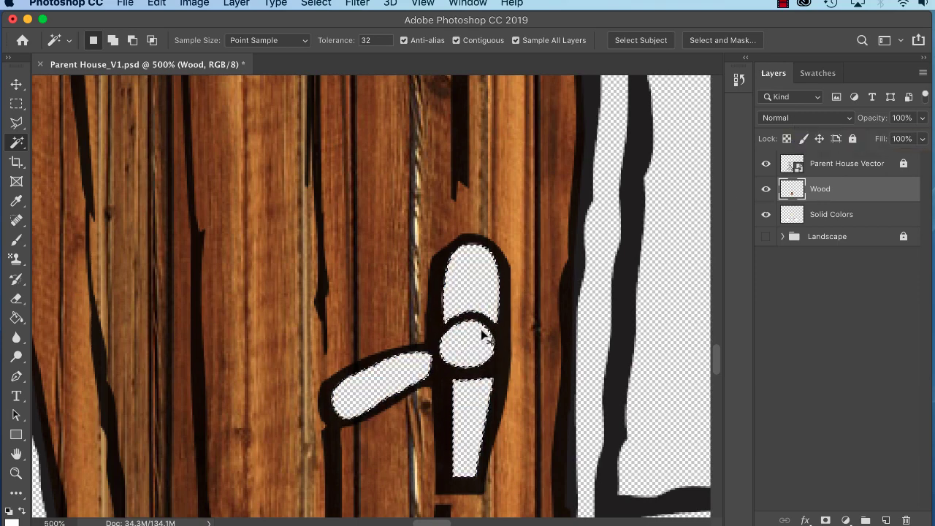
key(super+z)
key(m)
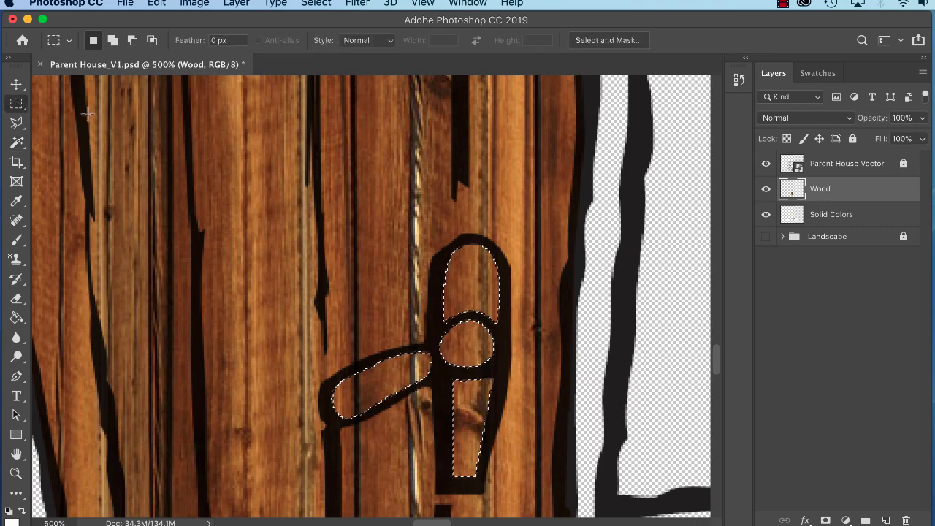
click(84, 116)
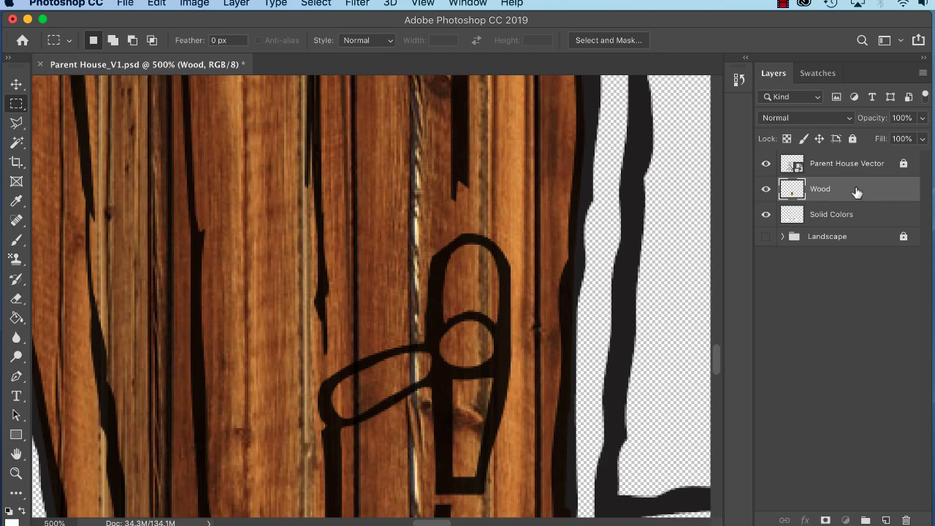
Move the Wood layer below the Solid Colors layer and hide it.
drag(856, 191, 853, 231)
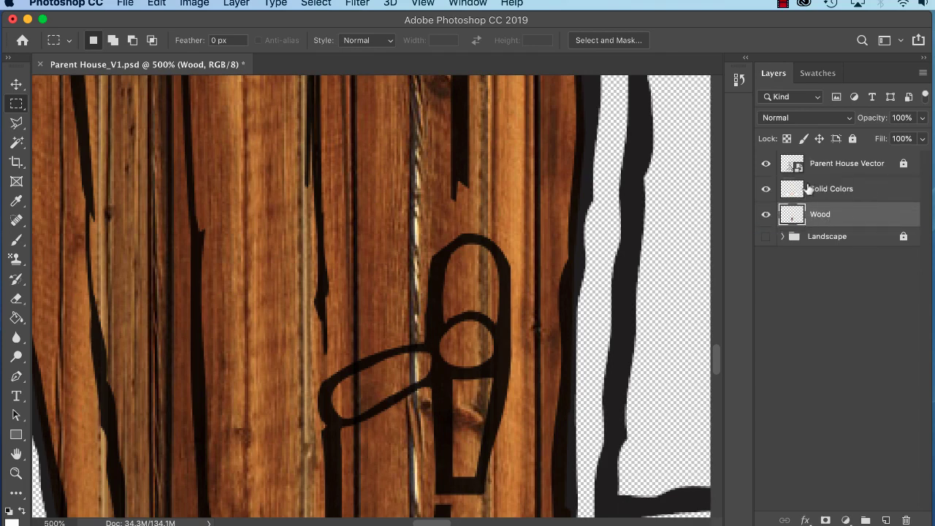
click(767, 219)
Fill the four door handle areas with dark yellow on the Solid Colors layer using the Paint Bucket, and show the Wood layer again.
click(820, 75)
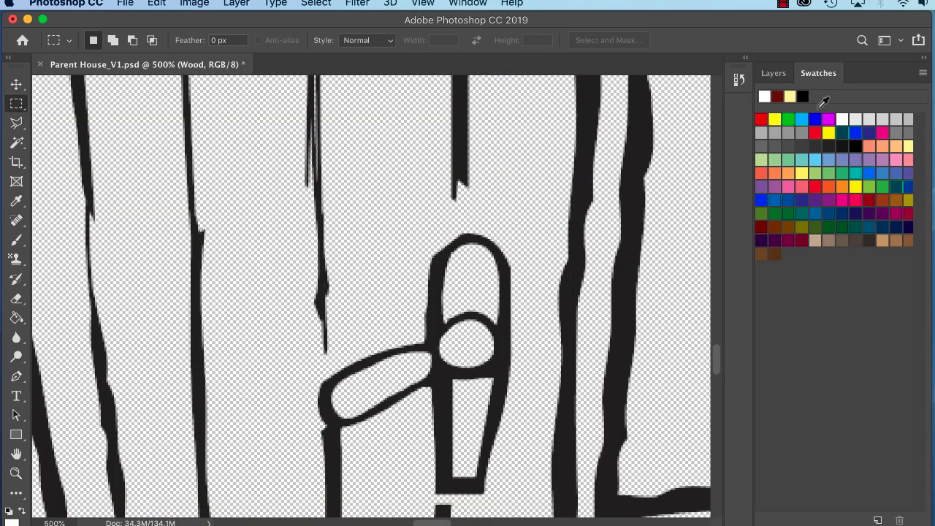
click(763, 226)
click(911, 199)
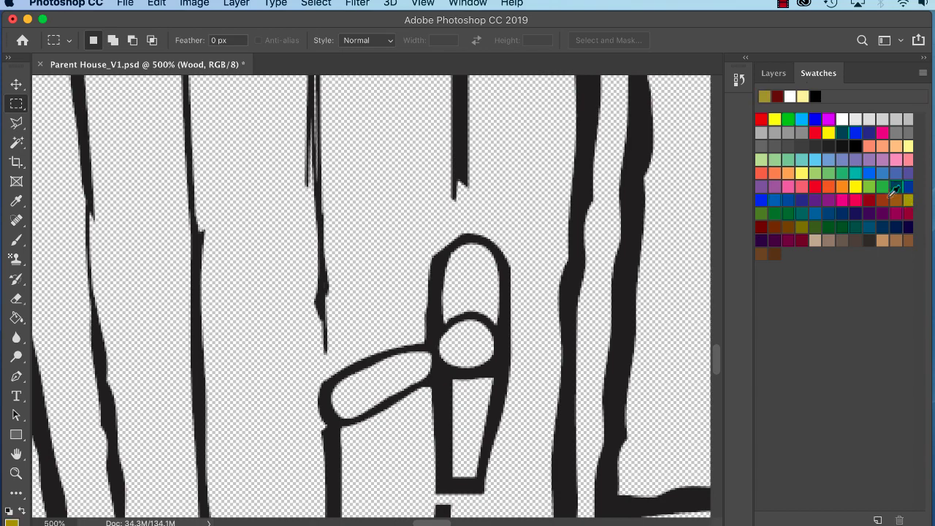
click(18, 320)
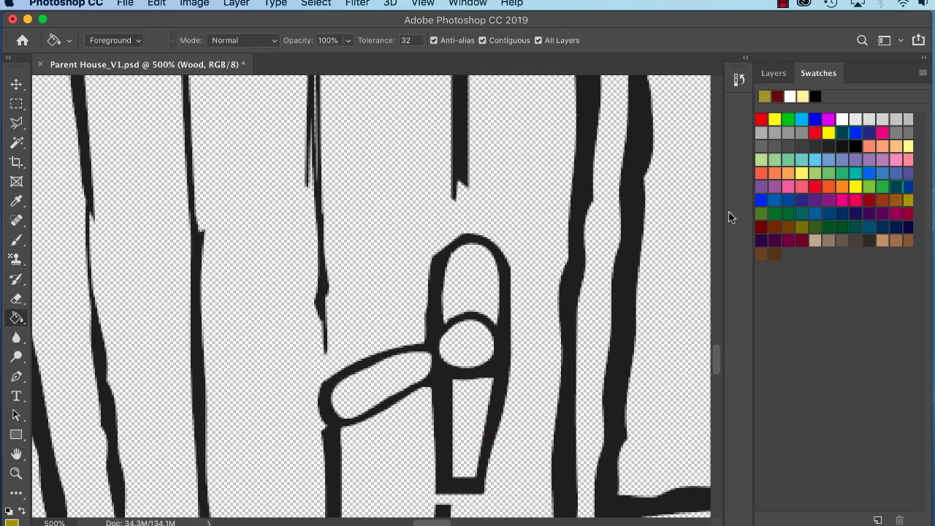
click(773, 73)
click(844, 190)
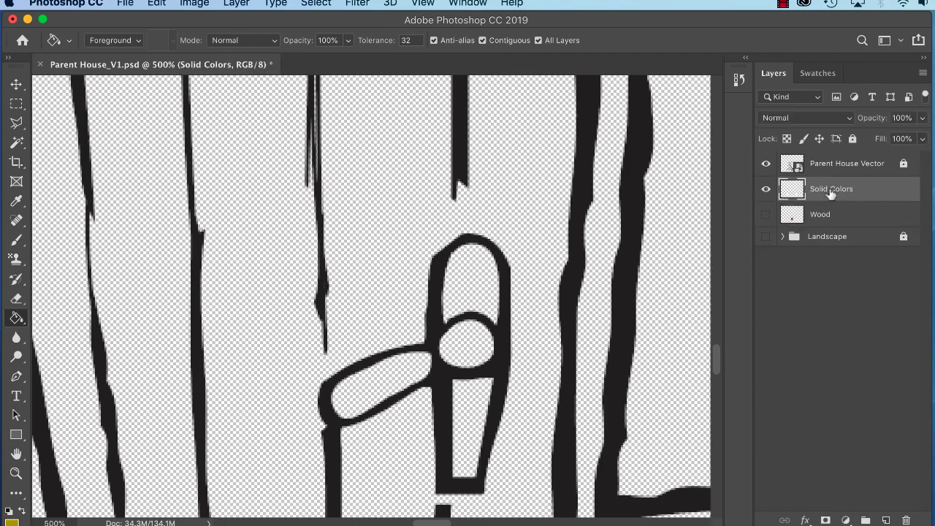
click(469, 294)
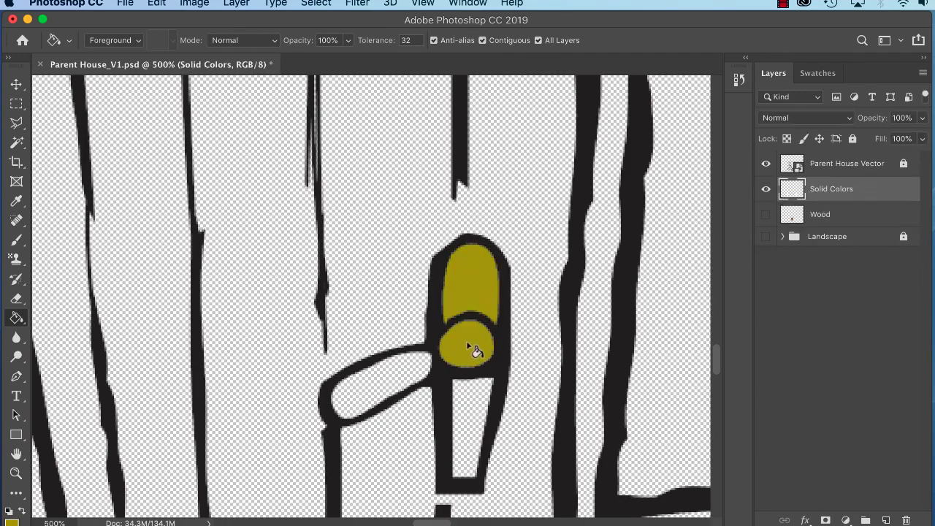
click(463, 404)
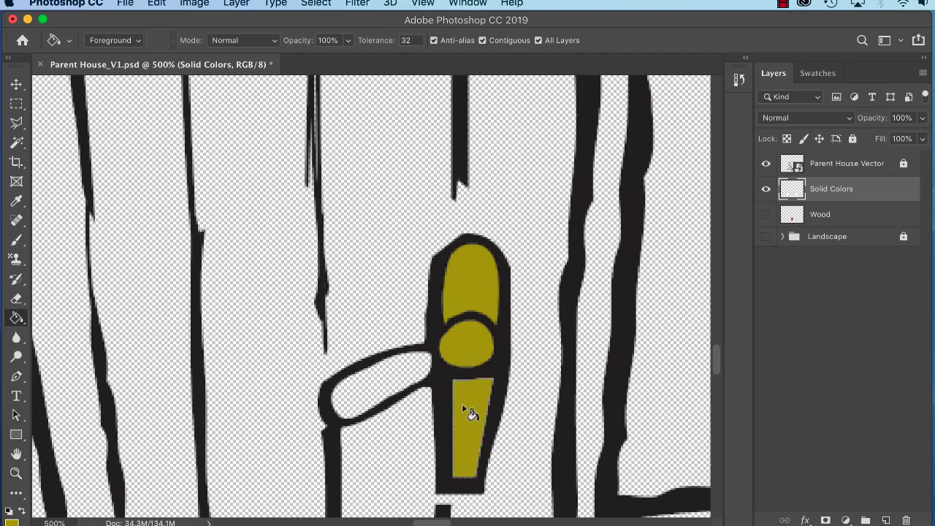
click(394, 377)
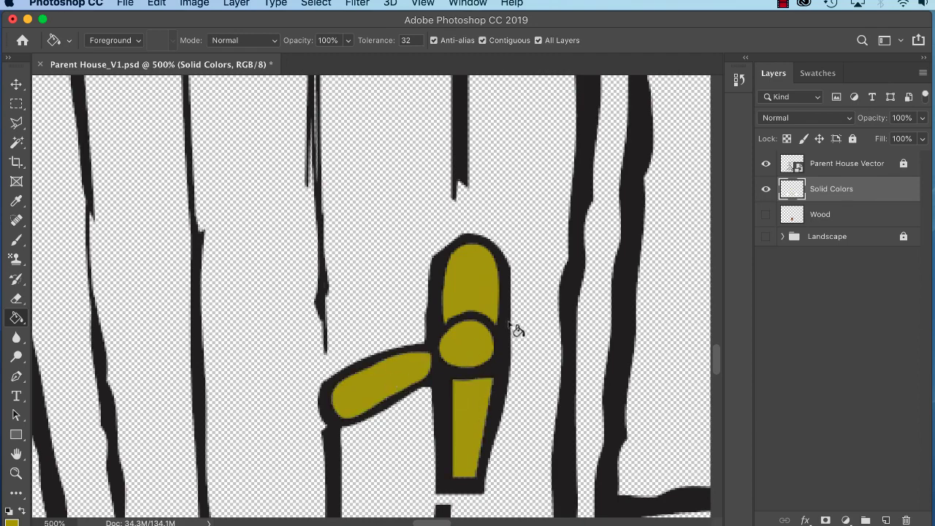
click(767, 215)
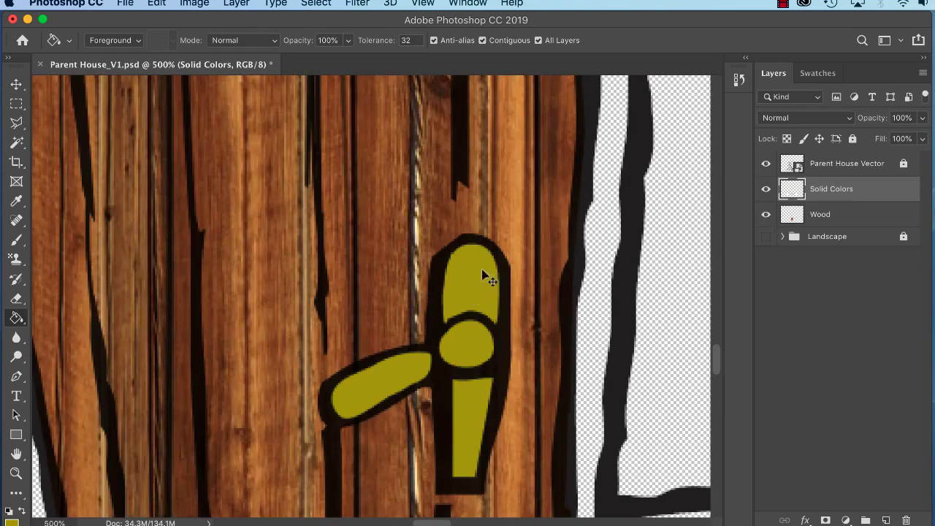
key(super+1)
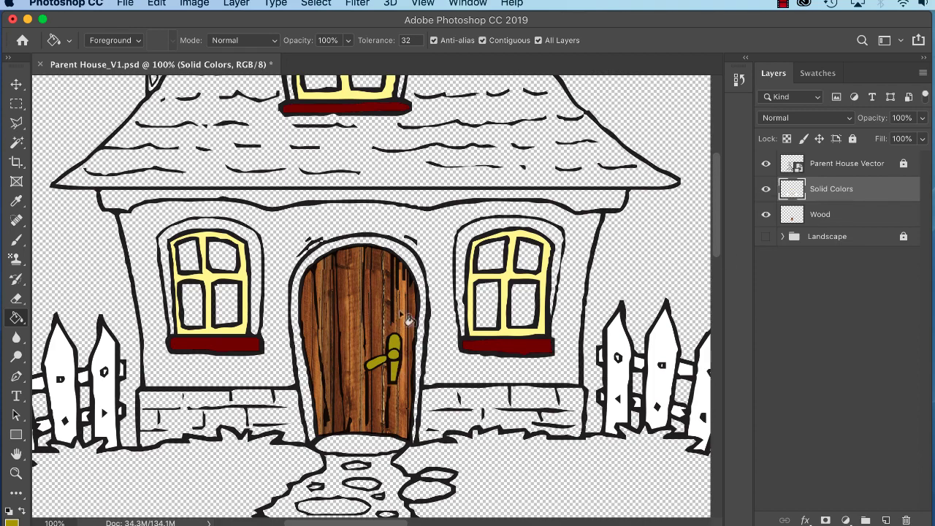
key(super+plus)
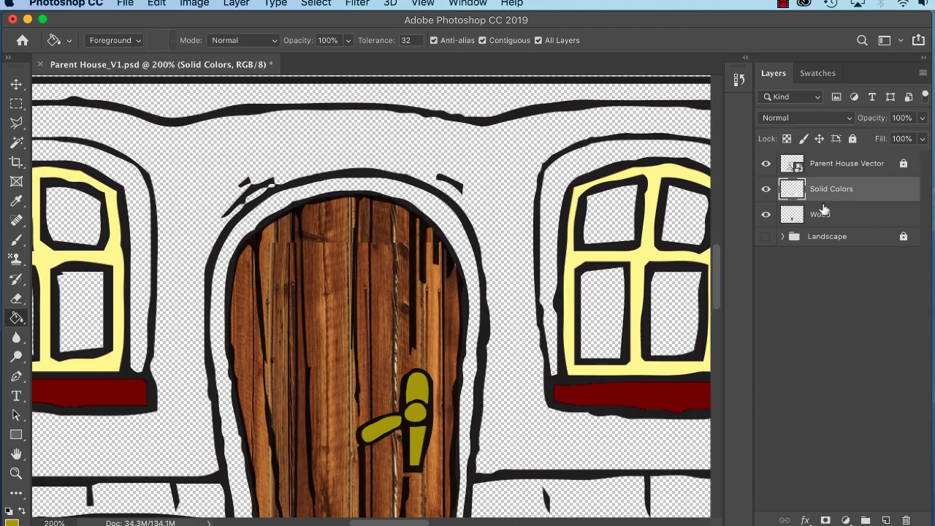
key(super+minus)
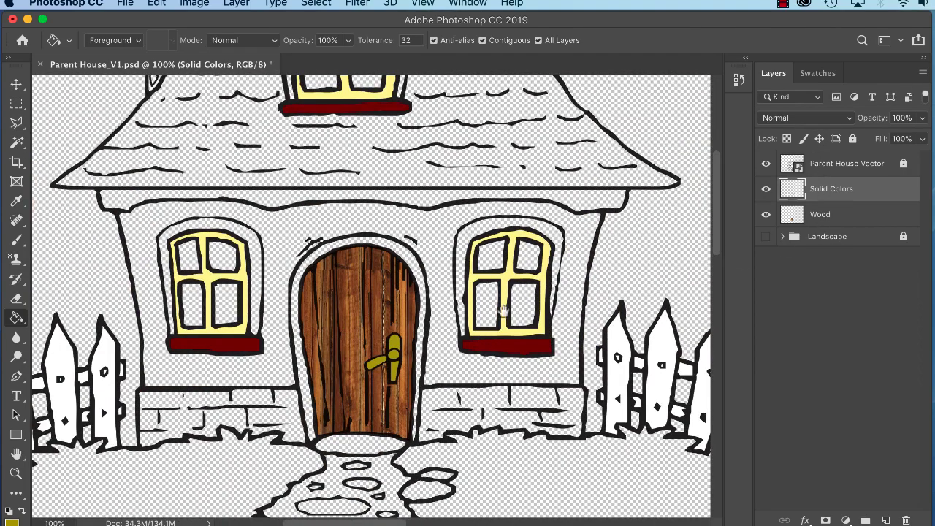
drag(518, 298, 378, 410)
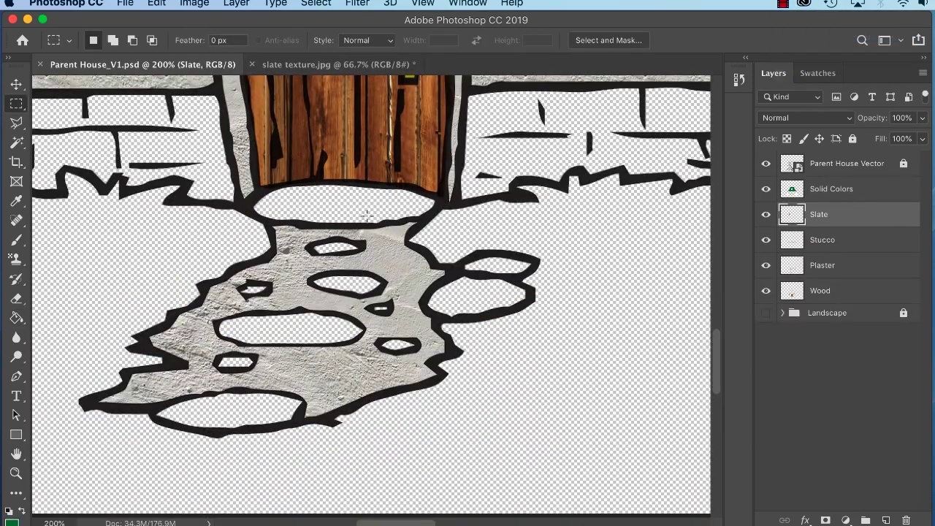
Choose the Pattern Stamp tool and hide the Solid Colors, Slate, Stucco, Plaster and Wood layers, leaving only the house outline shown.
key(super+plus)
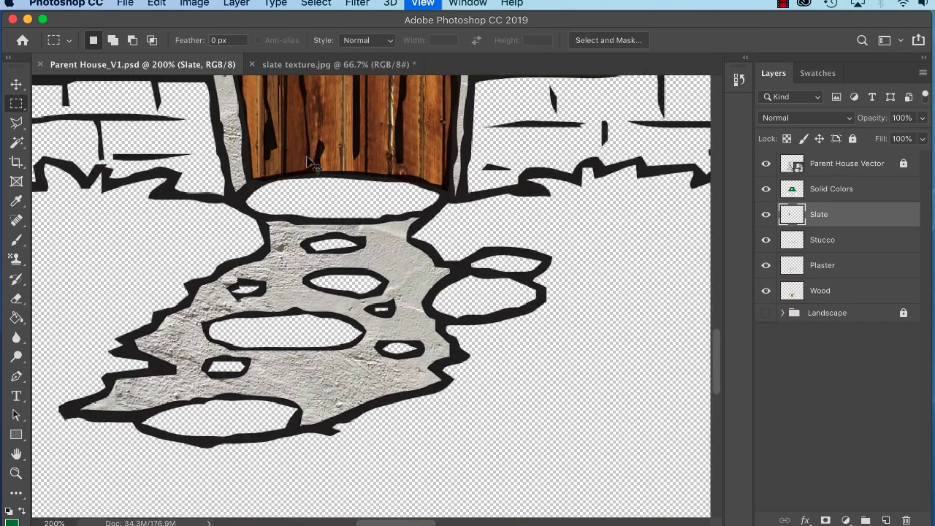
drag(318, 301, 412, 298)
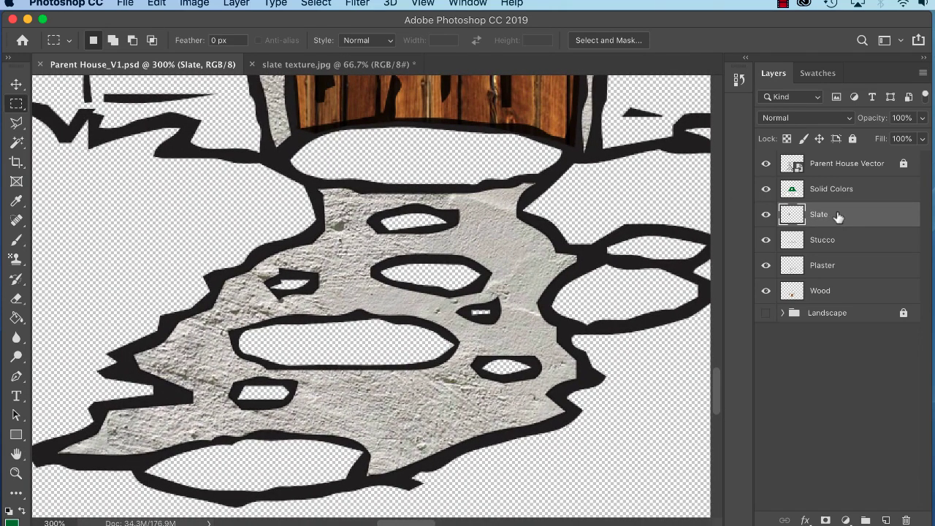
click(16, 259)
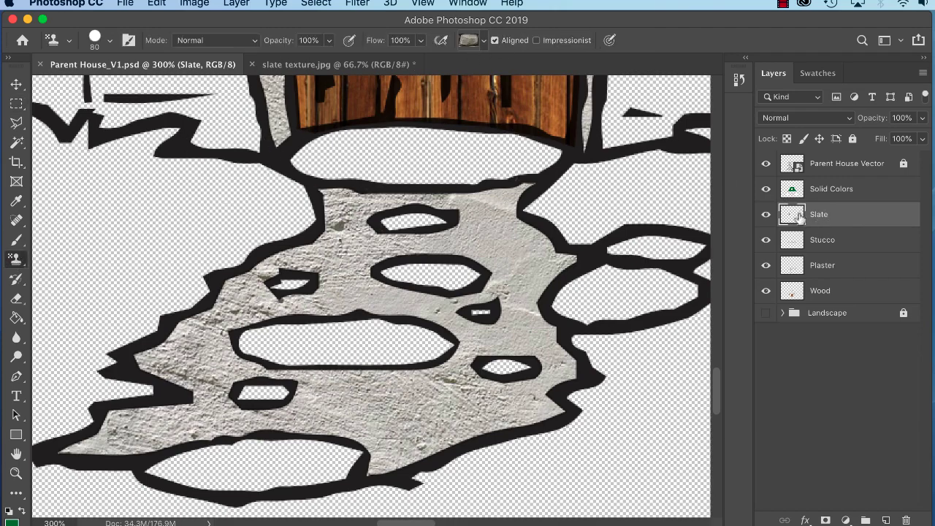
click(766, 215)
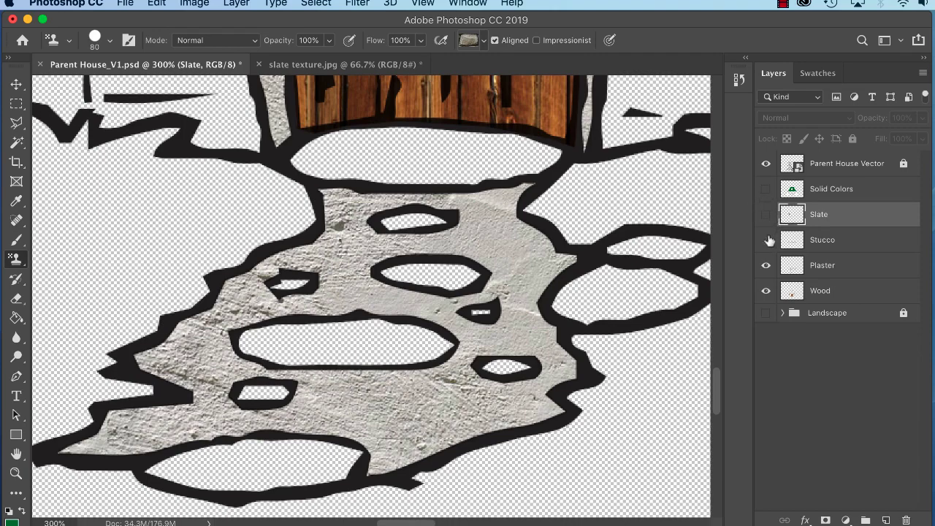
click(766, 290)
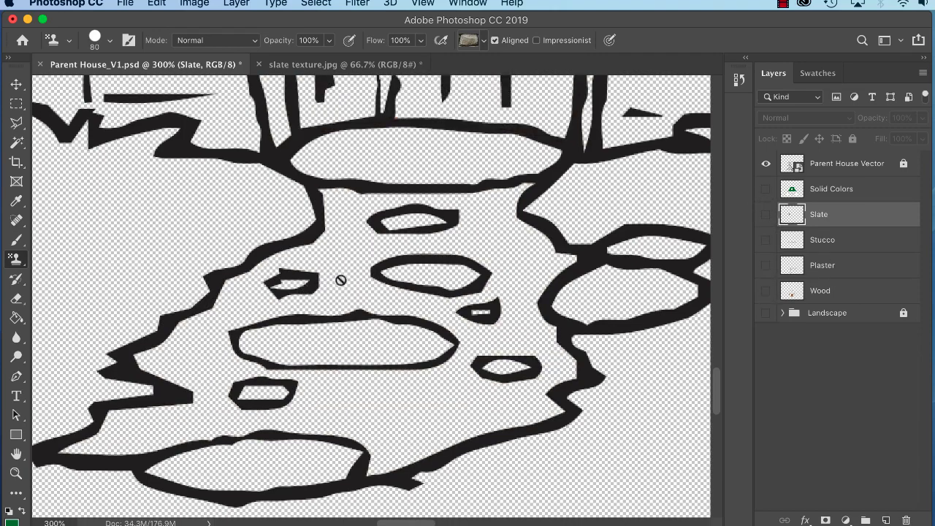
Select the doorstep, the upper and middle path stones and the lower stone beside the path with the Magic Wand, excluding the upper side stone.
click(16, 143)
click(415, 158)
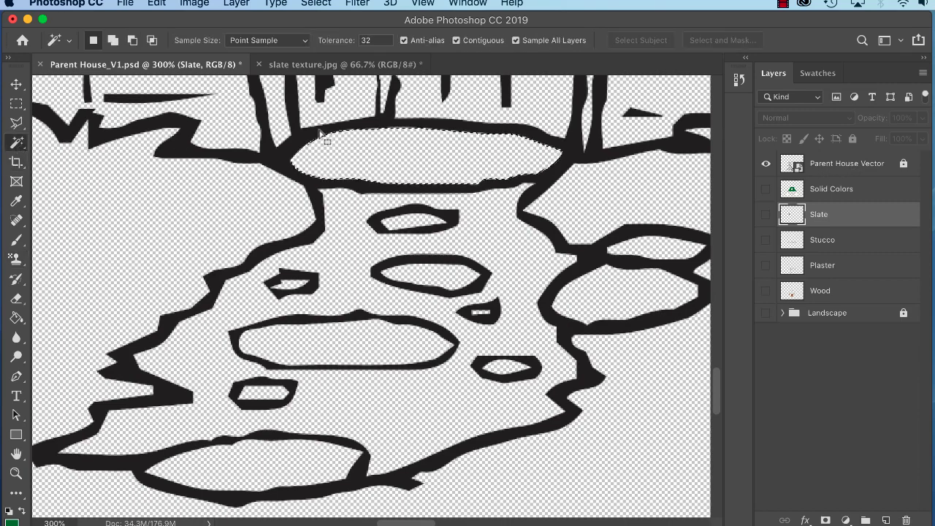
shift+click(427, 221)
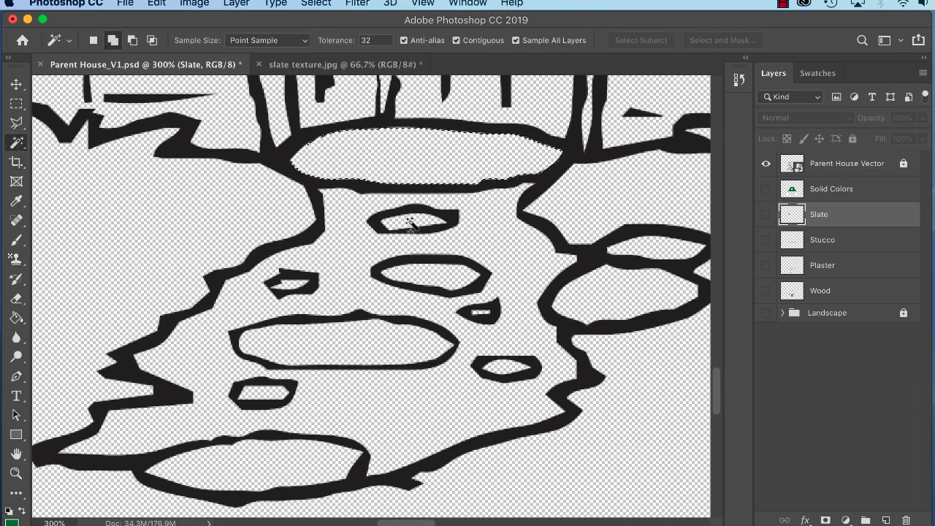
shift+click(431, 278)
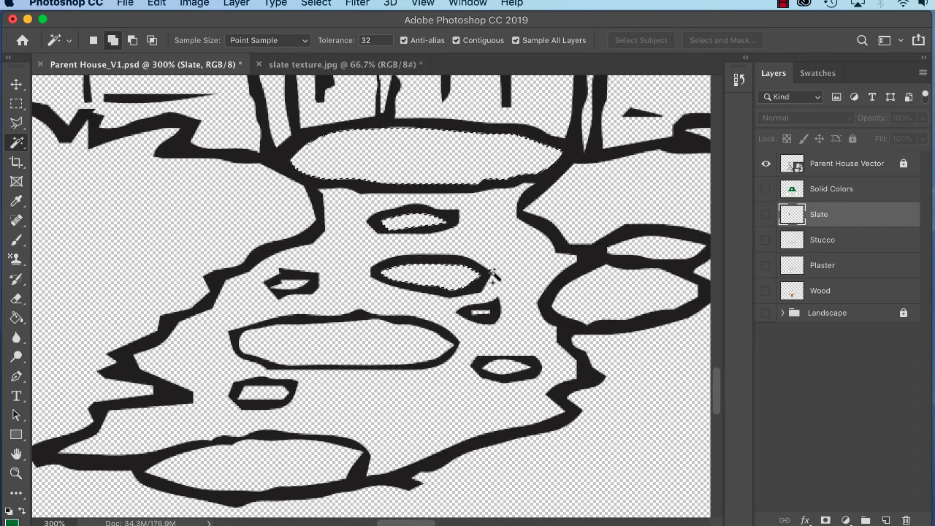
shift+click(653, 246)
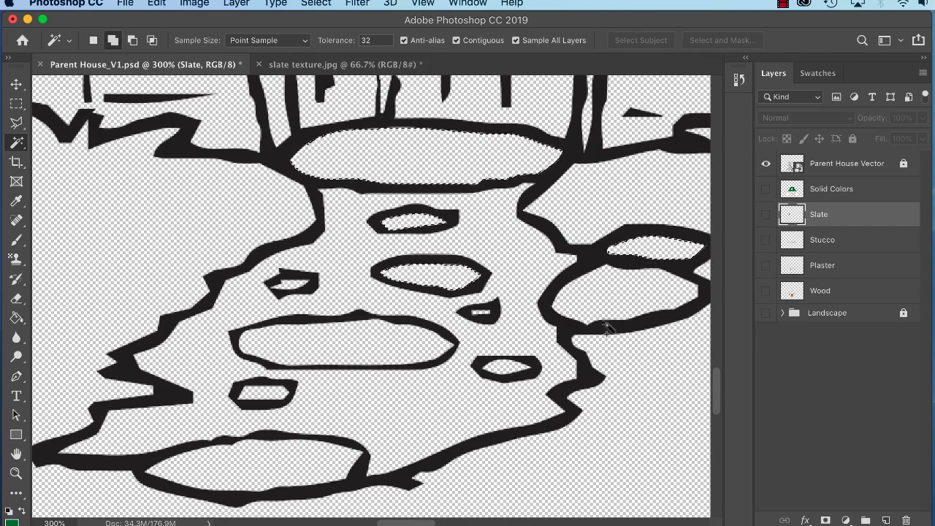
alt+click(674, 248)
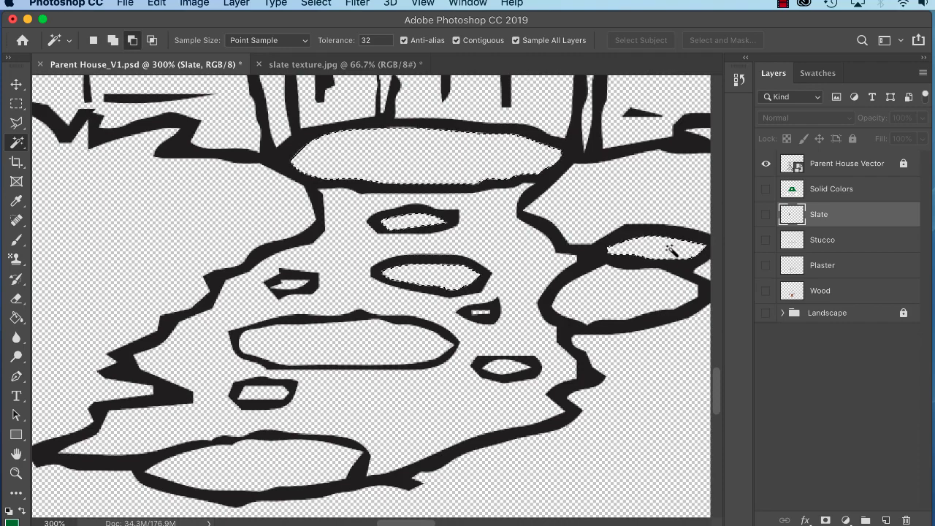
shift+click(616, 307)
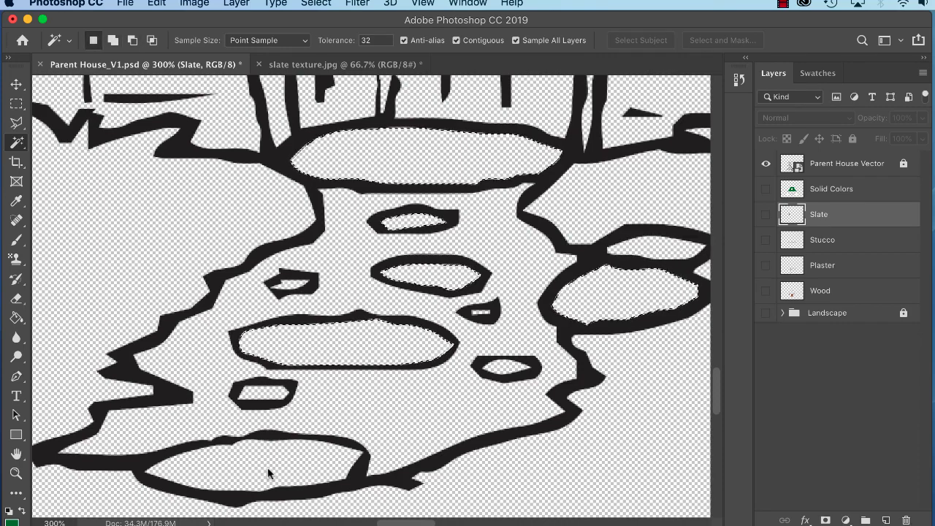
Add the front path stone and the small lower stones to the selection, outlining the tiniest one with the Lasso tool.
key(super+h)
key(super+plus)
drag(351, 457, 283, 399)
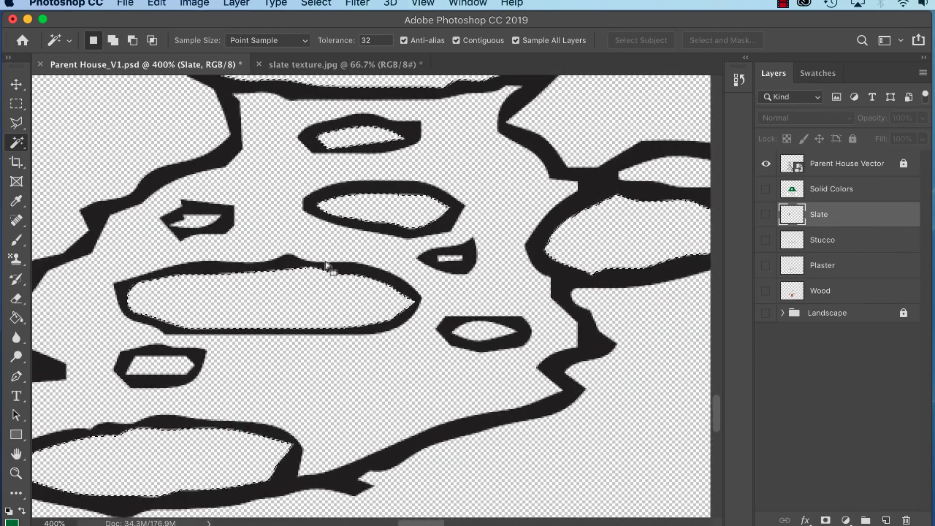
shift+click(149, 369)
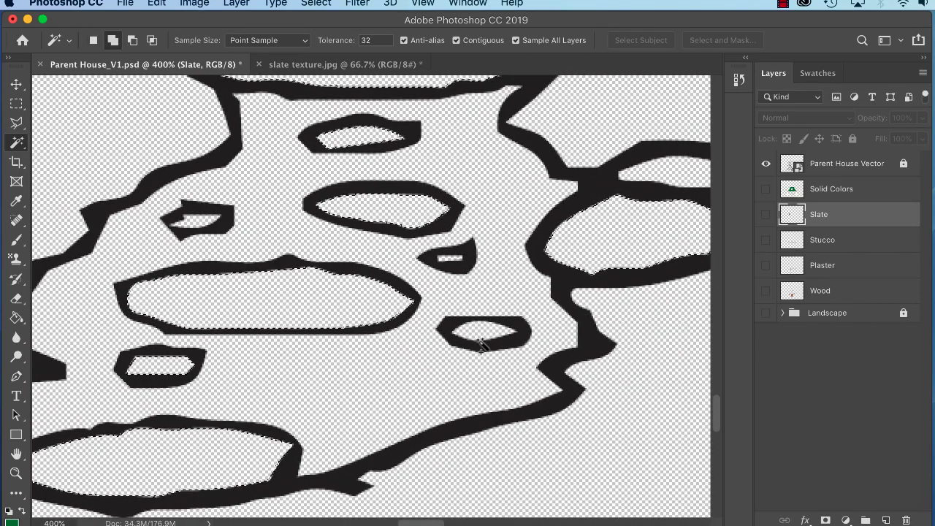
click(24, 126)
click(84, 121)
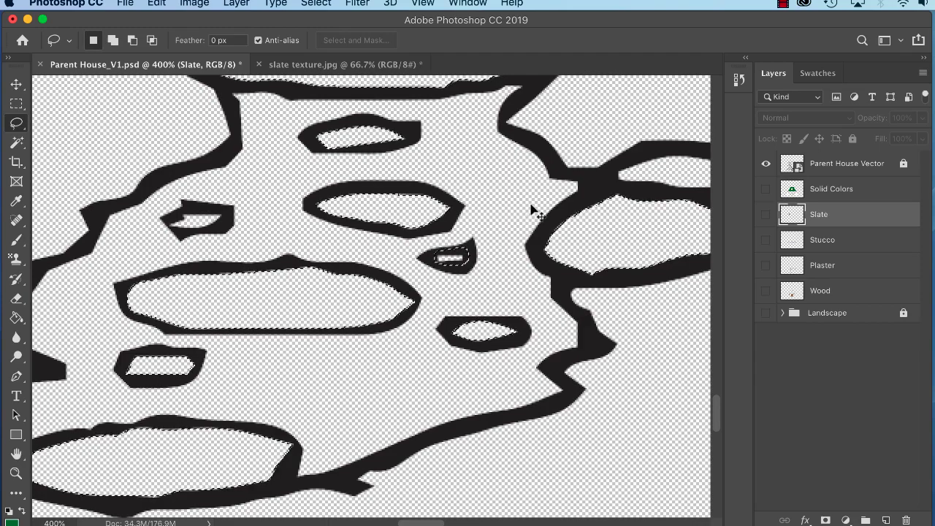
Expand the selection of the doorstep and path stones by 2 pixels.
key(super+minus)
scroll(538, 213, up, 5)
scroll(537, 212, left, 5)
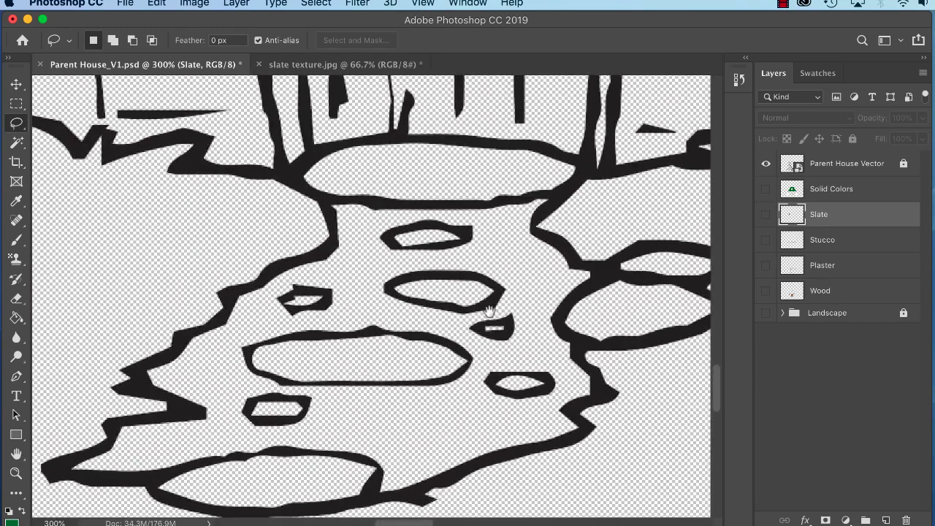
scroll(511, 277, down, 2)
scroll(512, 278, right, 2)
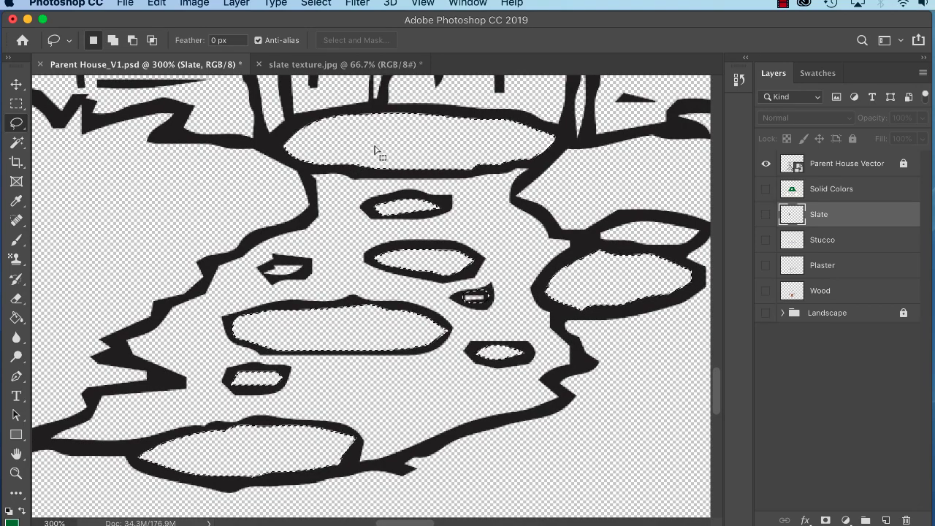
key(super+plus)
key(super+plus)
drag(447, 172, 423, 207)
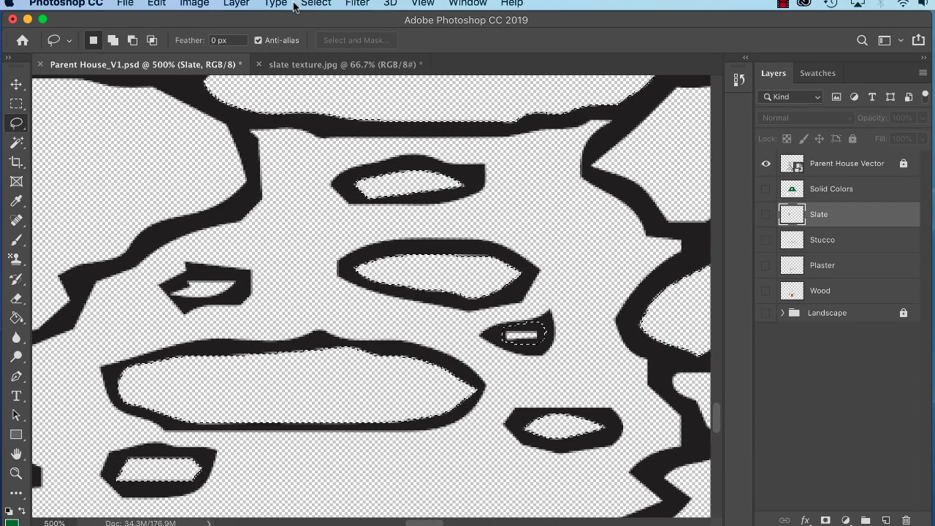
click(316, 3)
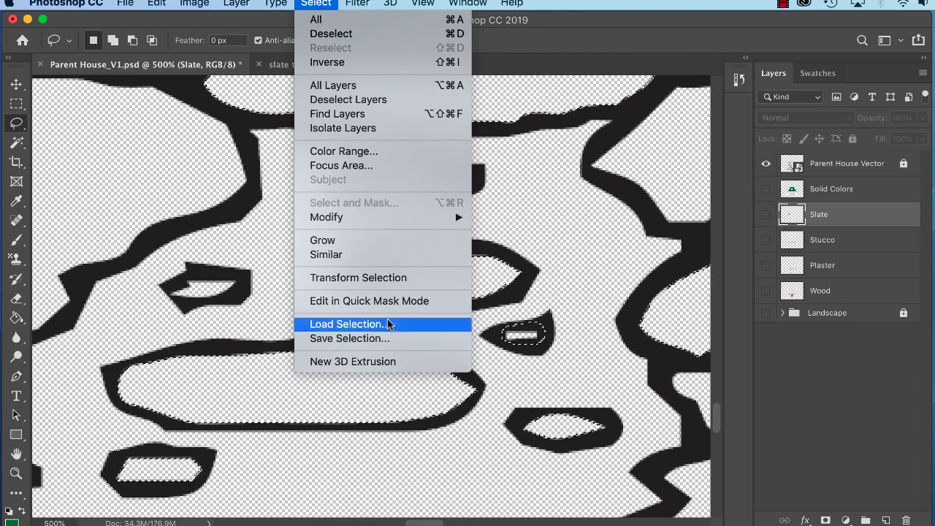
mouse_move(403, 220)
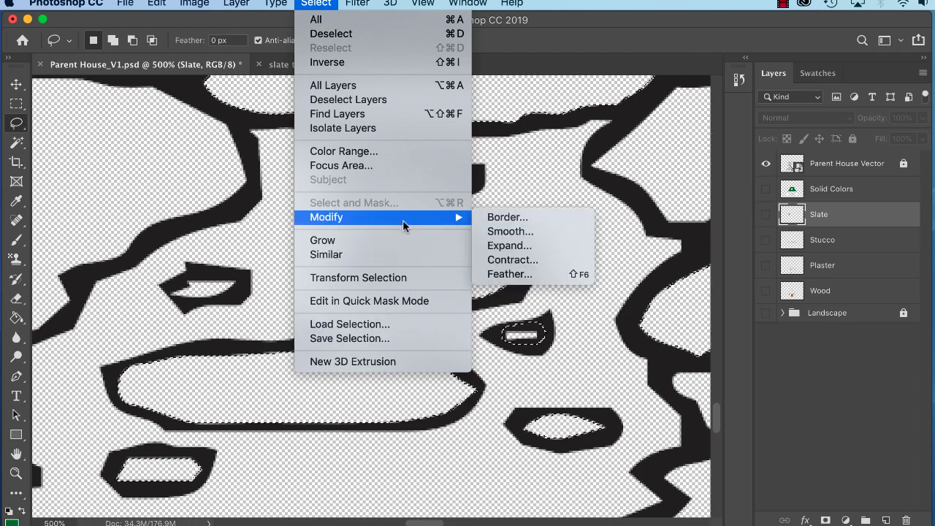
click(536, 246)
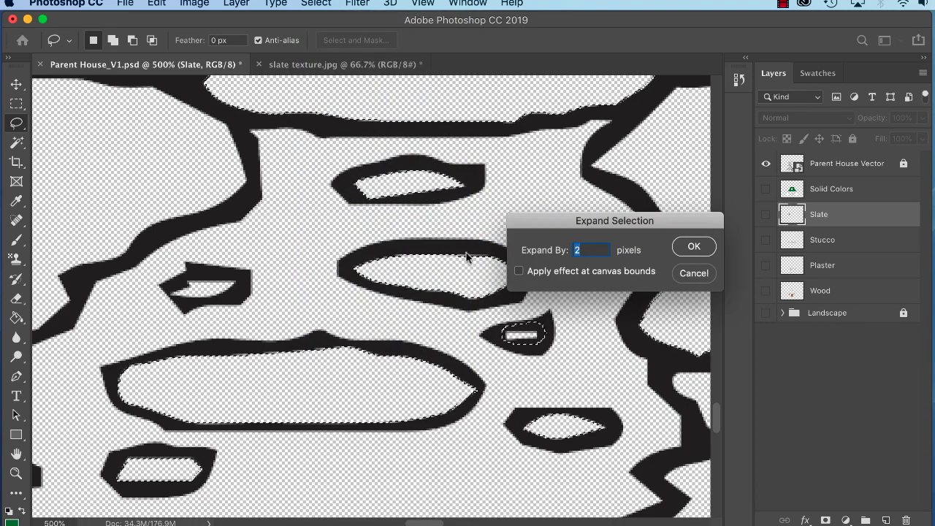
click(693, 246)
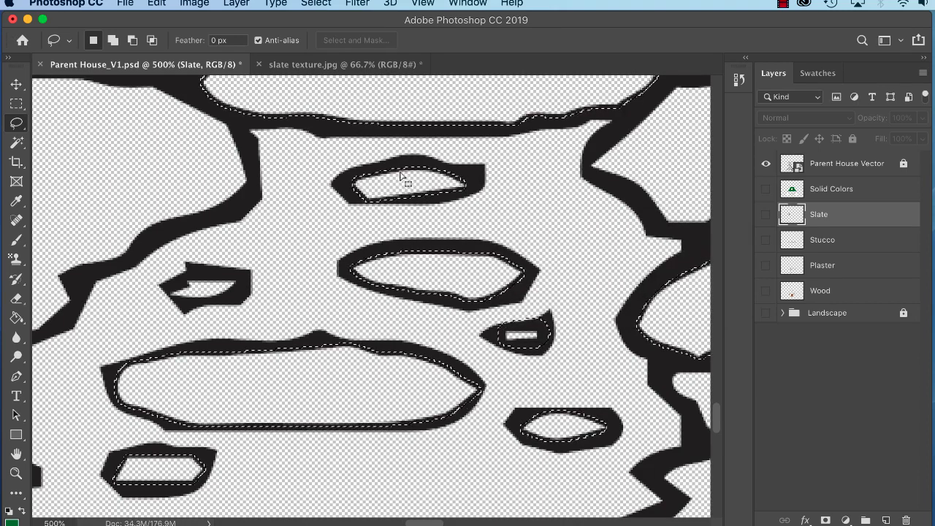
Show the Slate layer and paint the stone pattern into the selected doorstep and path stones with the Pattern Stamp tool.
key(super+minus)
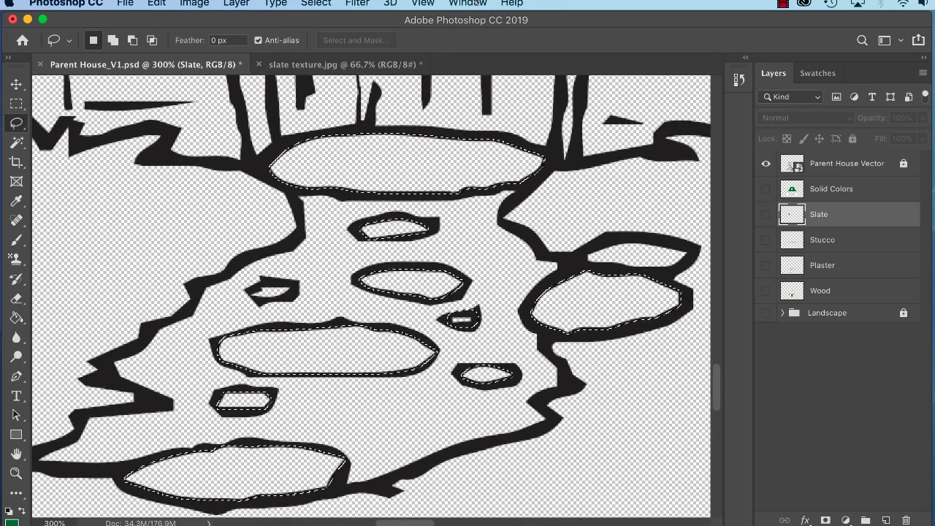
key(s)
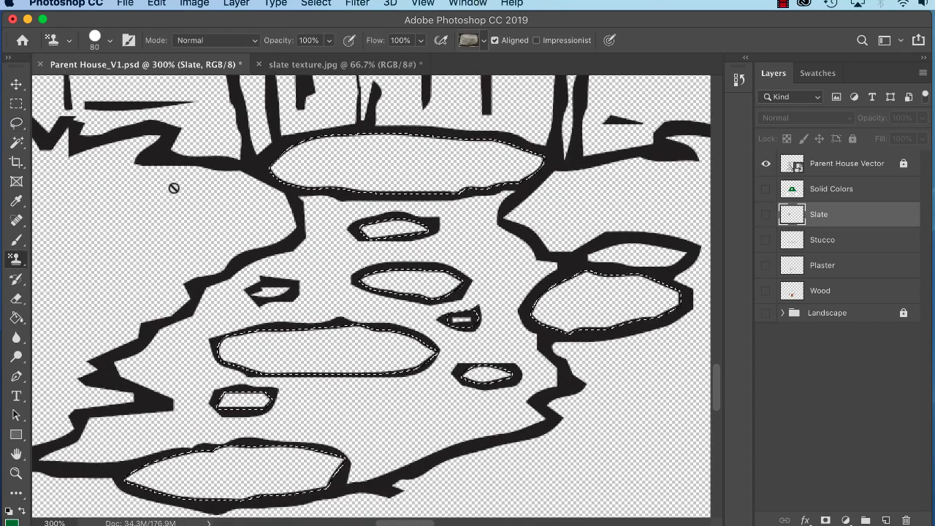
click(766, 214)
mouse_move(298, 156)
mouse_down()
mouse_move(588, 168)
mouse_move(356, 193)
mouse_move(519, 287)
mouse_move(524, 312)
mouse_move(578, 295)
mouse_move(668, 244)
mouse_move(501, 255)
mouse_move(348, 239)
mouse_move(486, 363)
mouse_move(225, 309)
mouse_move(232, 434)
mouse_move(409, 433)
mouse_move(168, 478)
mouse_move(401, 434)
mouse_up()
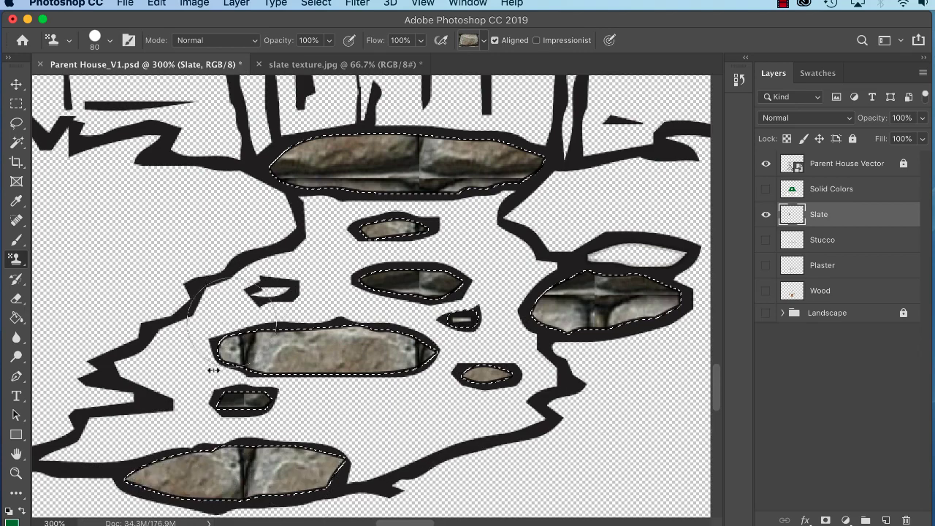
Clear the stone selection and show the Stucco, Plaster, Wood and Solid Colors layers again.
key(m)
key(super+1)
click(771, 266)
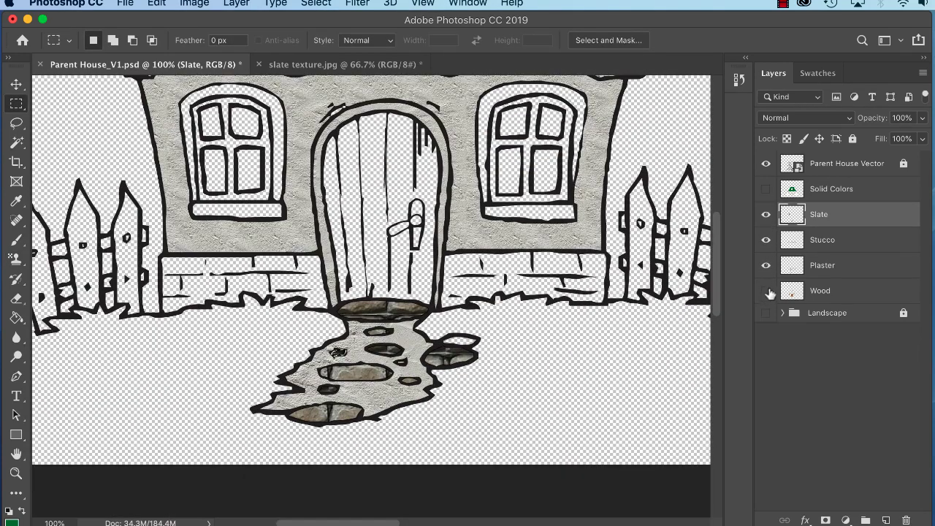
click(768, 292)
click(767, 188)
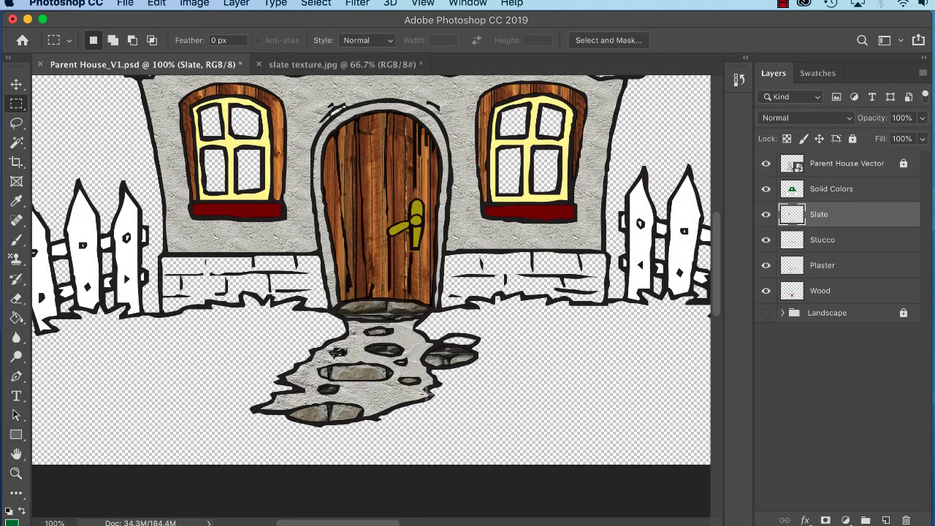
Inspect the textured path stones and the whole house, toggling the Solid Colors, Slate and Stucco layers off and on to review their contents.
key(super+equal)
key(super+equal)
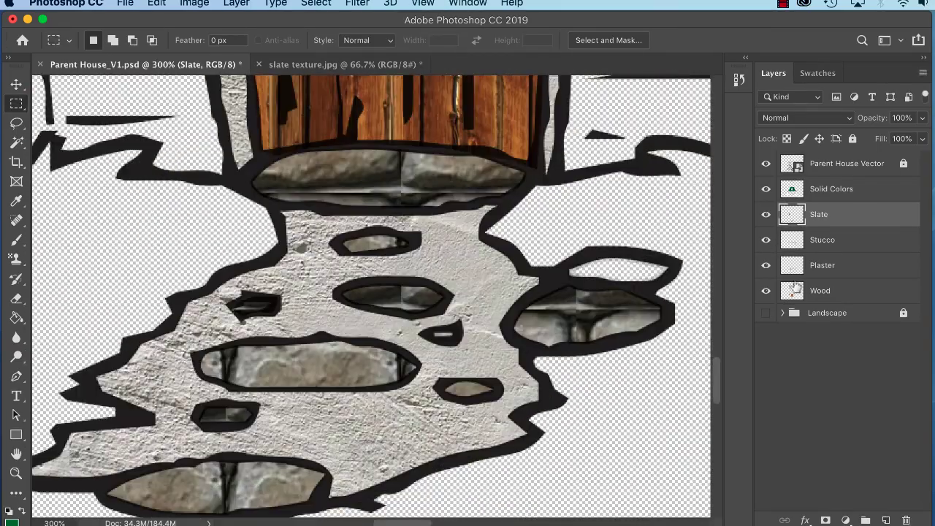
key(super+minus)
key(super+minus)
key(super+minus)
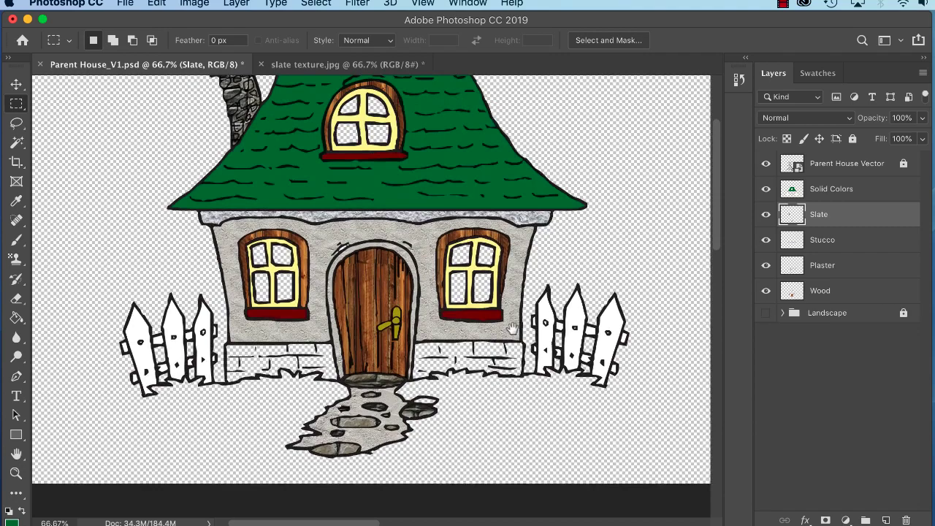
drag(513, 329, 517, 382)
click(833, 192)
click(766, 190)
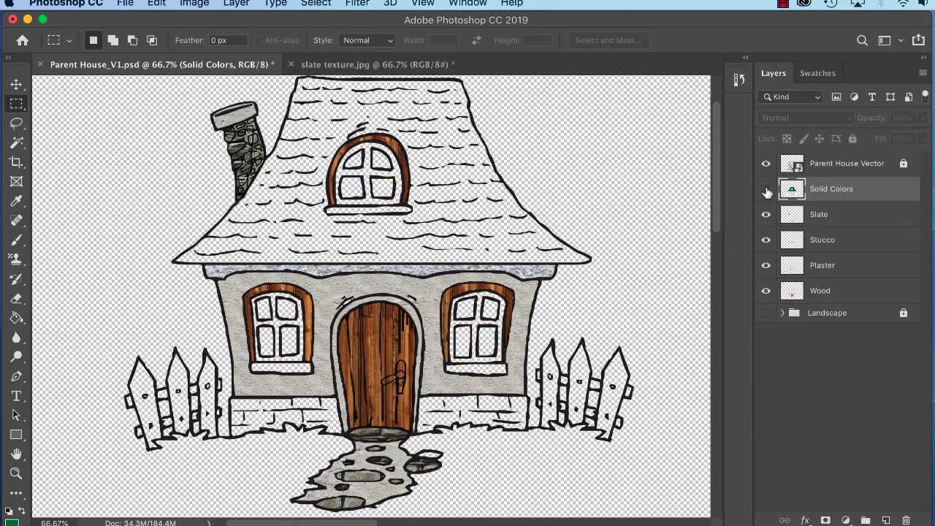
click(766, 191)
click(823, 219)
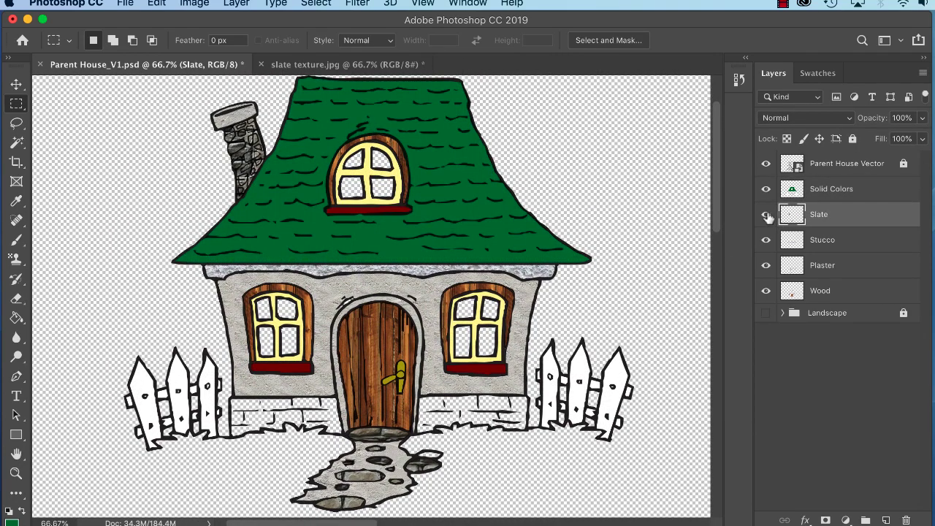
click(767, 215)
click(767, 216)
click(842, 243)
click(766, 242)
click(767, 242)
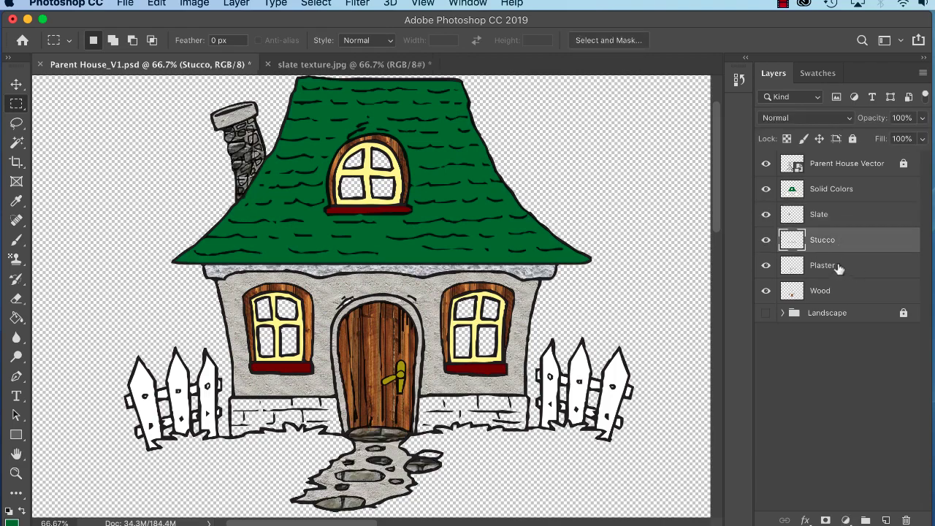
Make the Plaster layer active and save the document.
click(839, 267)
click(771, 267)
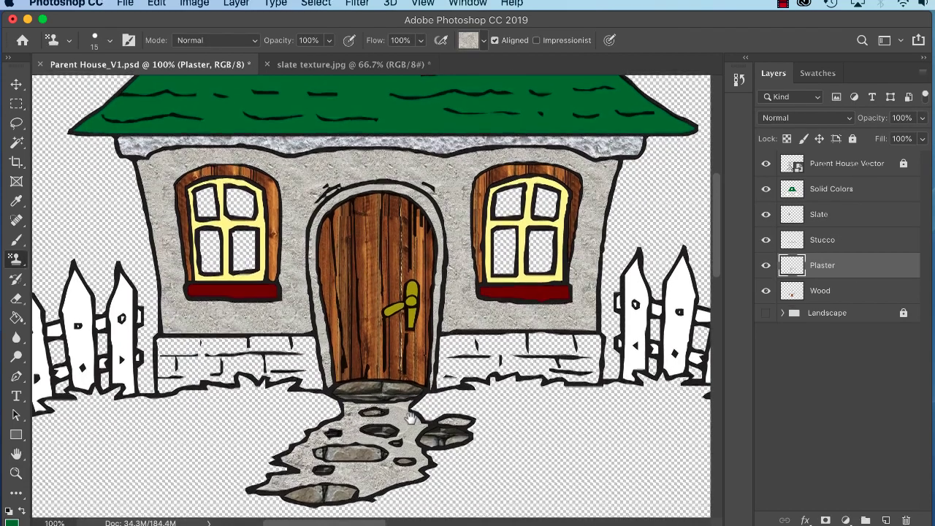
drag(503, 328, 505, 334)
drag(491, 301, 502, 323)
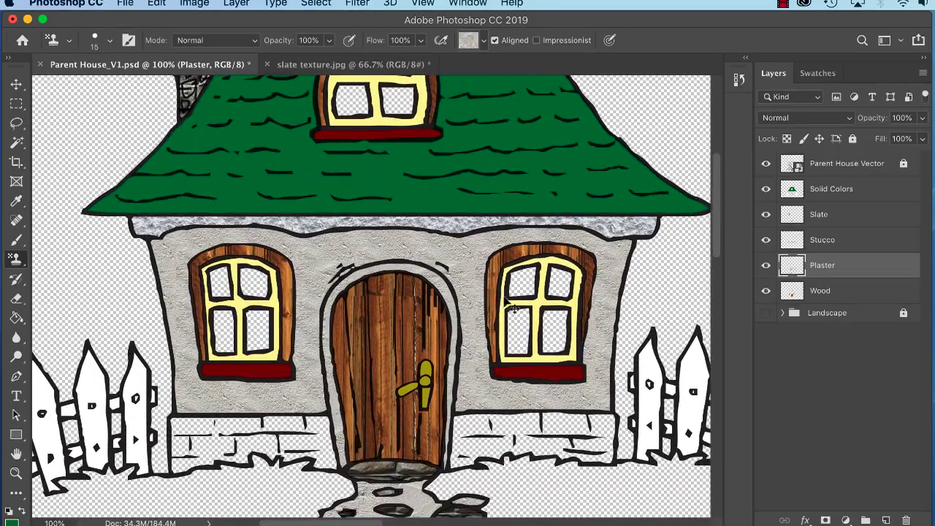
key(super+s)
key(super+minus)
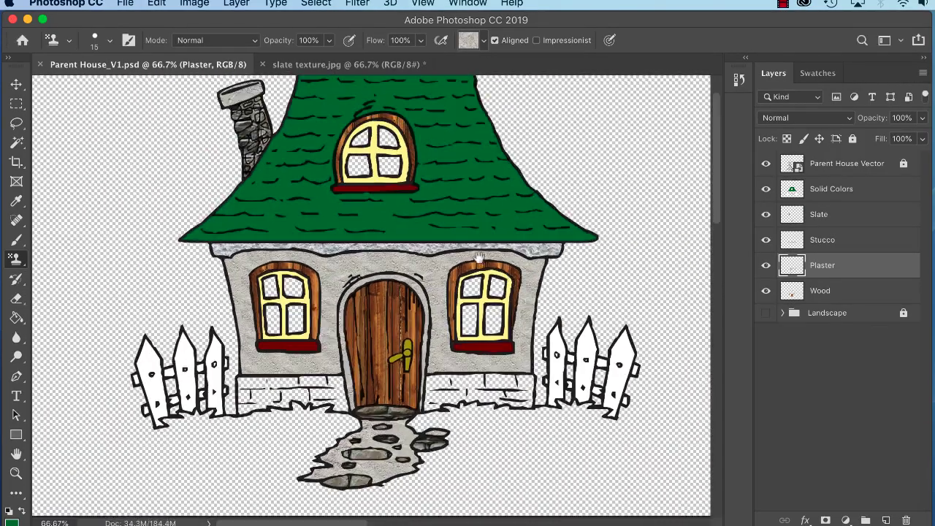
scroll(479, 257, up, 3)
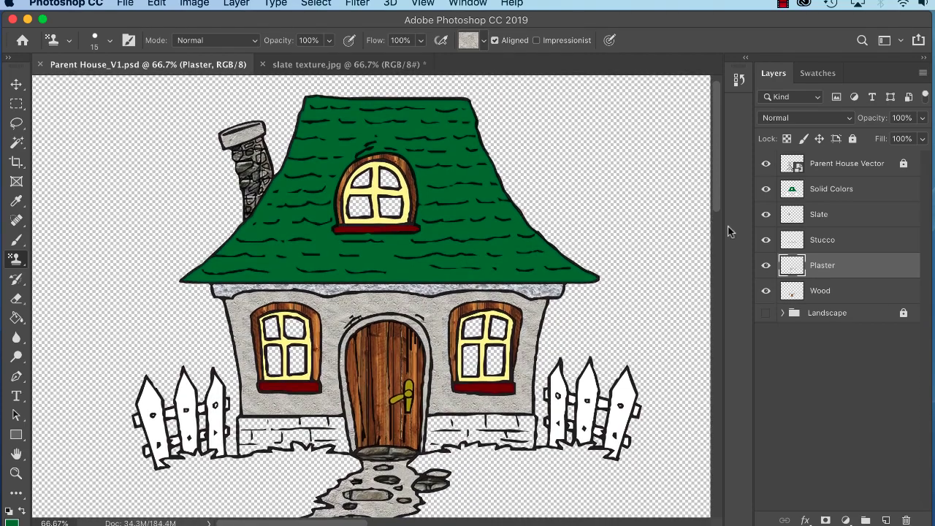
Show the Landscape group and examine the house and its unfilled foundation against the background.
click(766, 315)
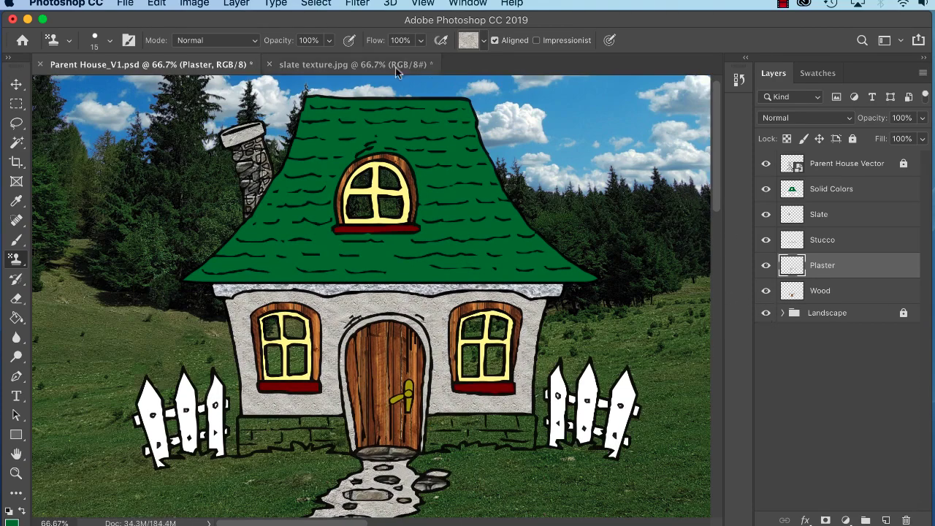
key(super+plus)
key(super+plus)
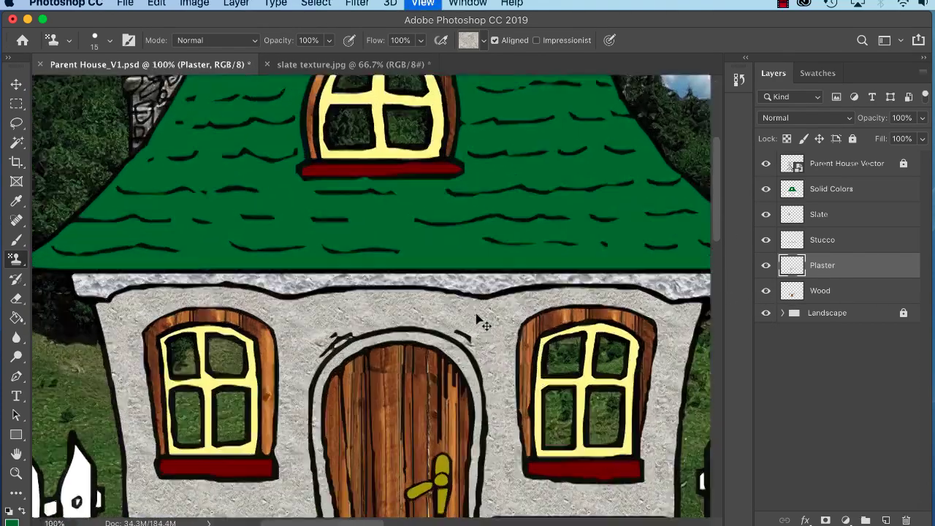
drag(416, 360, 375, 114)
key(super+minus)
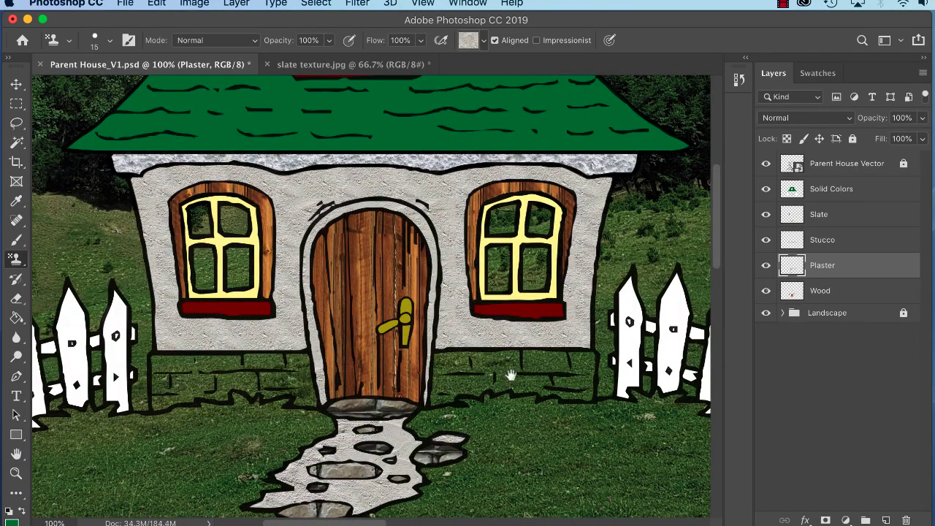
scroll(377, 211, up, 5)
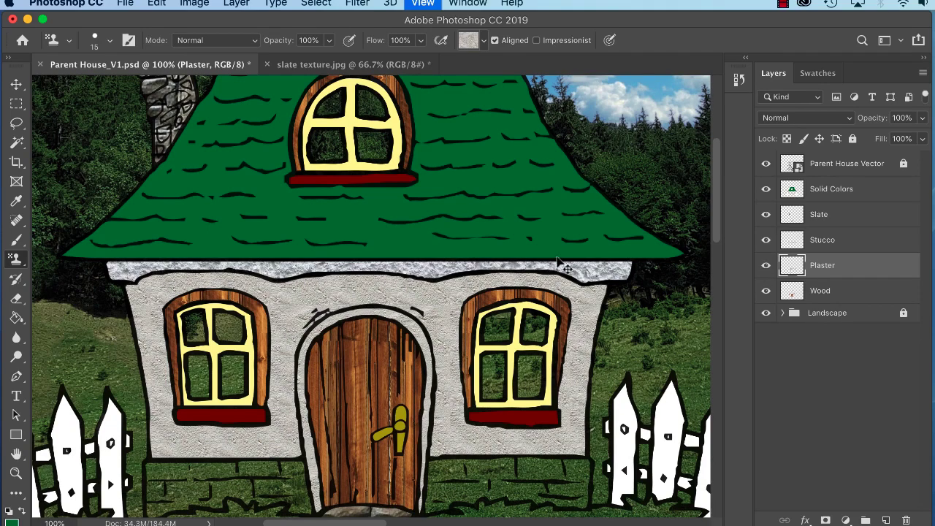
key(super+plus)
key(super+plus)
scroll(557, 260, down, 10)
scroll(557, 260, right, 5)
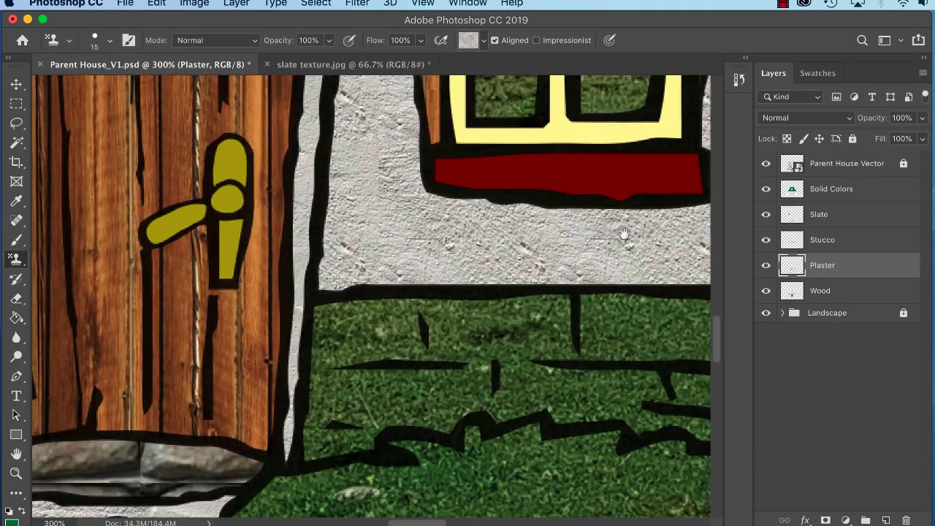
Hide the Landscape group and outline the foundation wall right of the door with the Polygonal Lasso, following the grass edge.
click(766, 291)
click(766, 291)
click(766, 313)
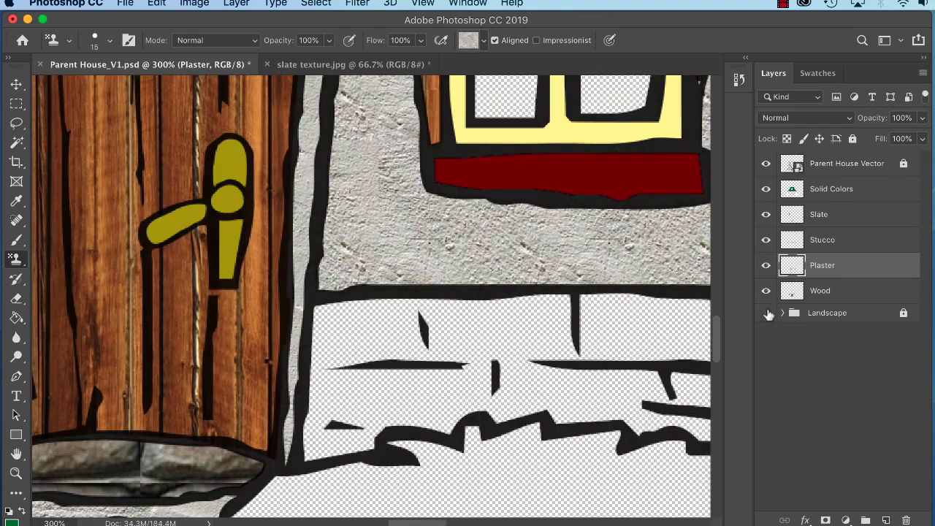
drag(367, 331, 216, 222)
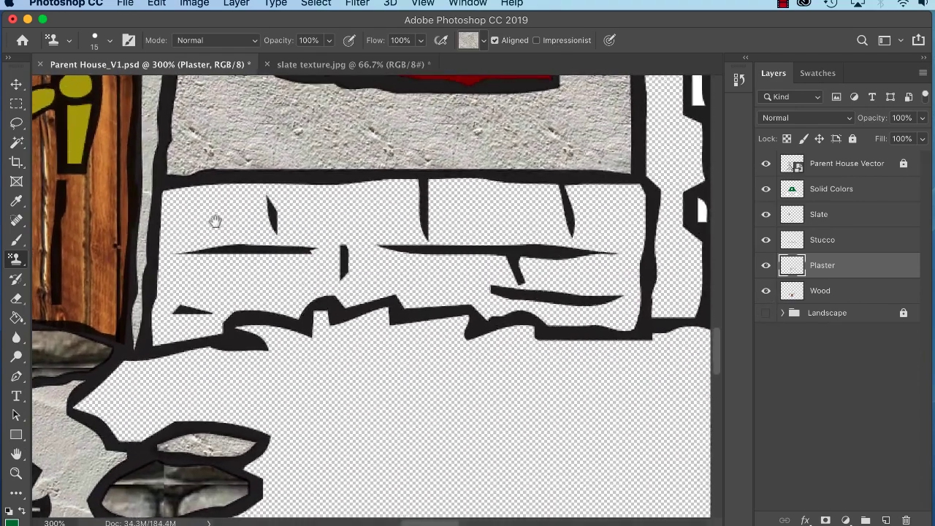
click(16, 123)
click(81, 132)
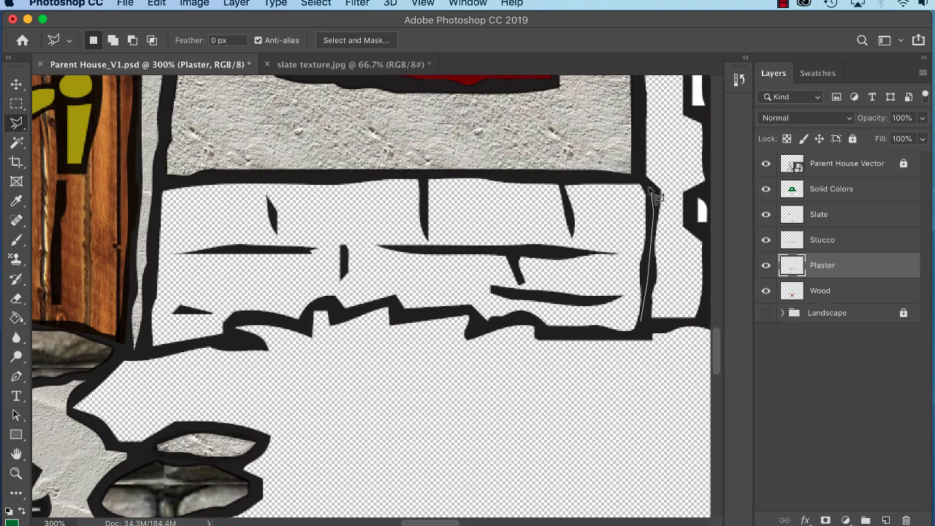
mouse_move(585, 179)
mouse_down()
mouse_move(266, 176)
mouse_move(161, 189)
mouse_up()
click(160, 186)
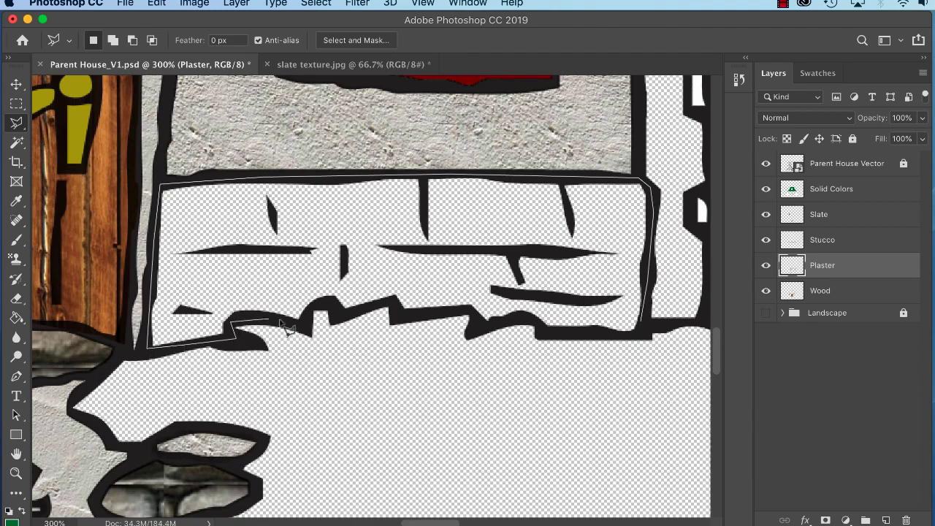
mouse_move(280, 321)
mouse_down()
mouse_move(315, 334)
mouse_move(314, 305)
mouse_move(310, 313)
mouse_move(323, 304)
mouse_move(339, 316)
mouse_move(388, 299)
mouse_move(422, 313)
mouse_move(409, 320)
mouse_move(476, 320)
mouse_up()
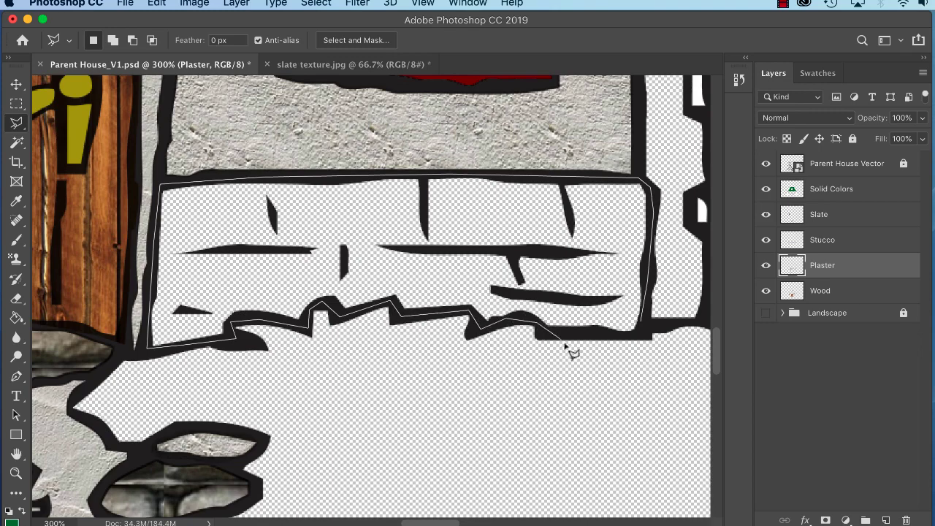
mouse_move(565, 345)
mouse_down()
mouse_move(638, 336)
mouse_move(650, 322)
mouse_up()
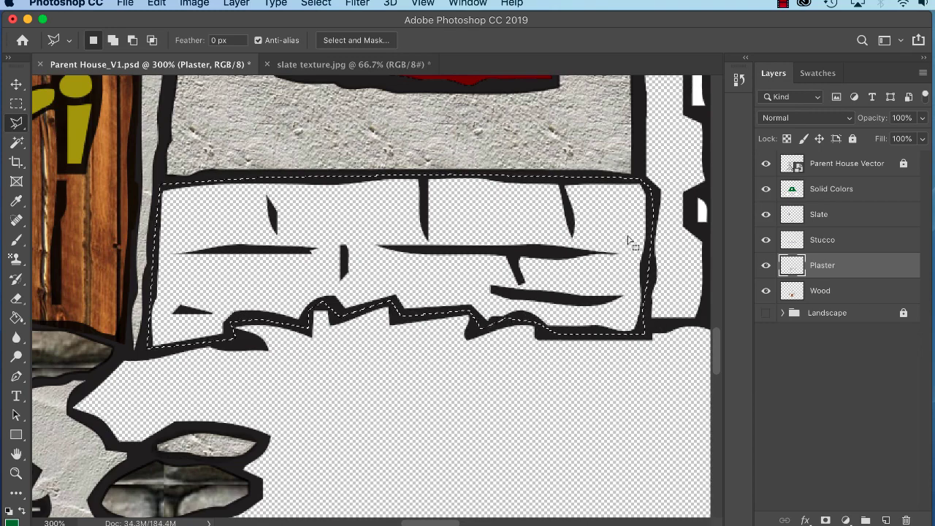
Add the foundation wall left of the door to the selection with the Polygonal Lasso.
scroll(282, 297, left, 10)
scroll(421, 289, left, 5)
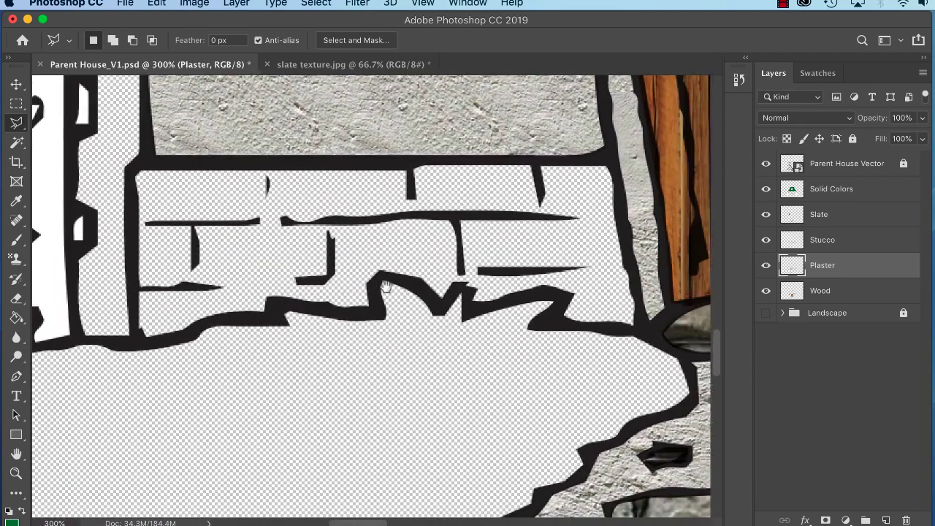
key(shift)
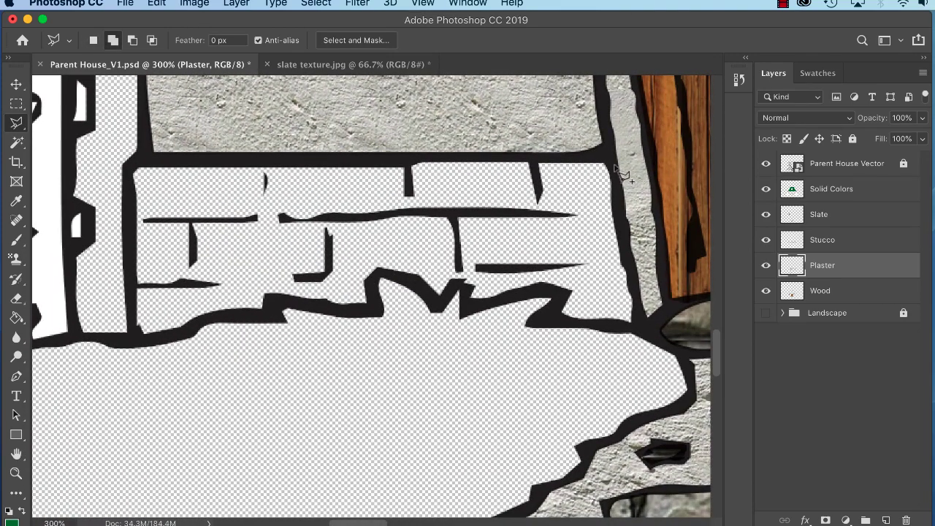
mouse_move(612, 158)
mouse_down()
mouse_move(621, 193)
mouse_move(597, 166)
mouse_move(617, 176)
mouse_move(641, 327)
mouse_move(543, 325)
mouse_up()
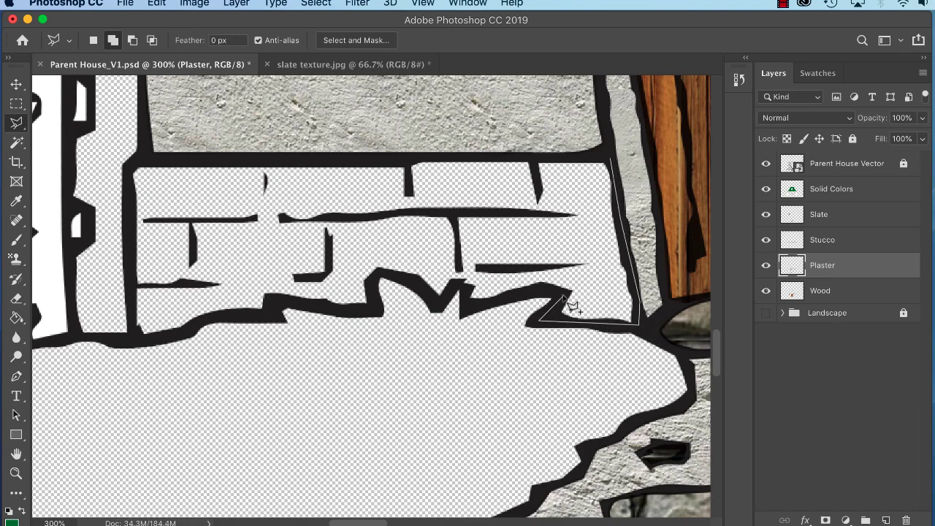
mouse_move(564, 296)
mouse_down()
mouse_move(500, 295)
mouse_move(467, 308)
mouse_move(462, 284)
mouse_move(439, 305)
mouse_move(394, 278)
mouse_up()
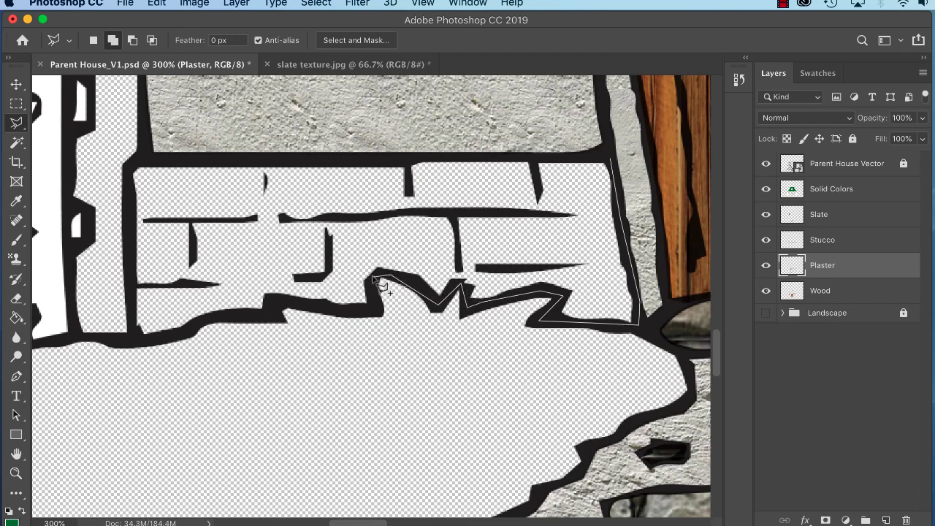
mouse_move(375, 313)
mouse_down()
mouse_move(270, 312)
mouse_move(275, 300)
mouse_move(271, 314)
mouse_move(237, 310)
mouse_move(142, 341)
mouse_move(133, 338)
mouse_move(130, 248)
mouse_up()
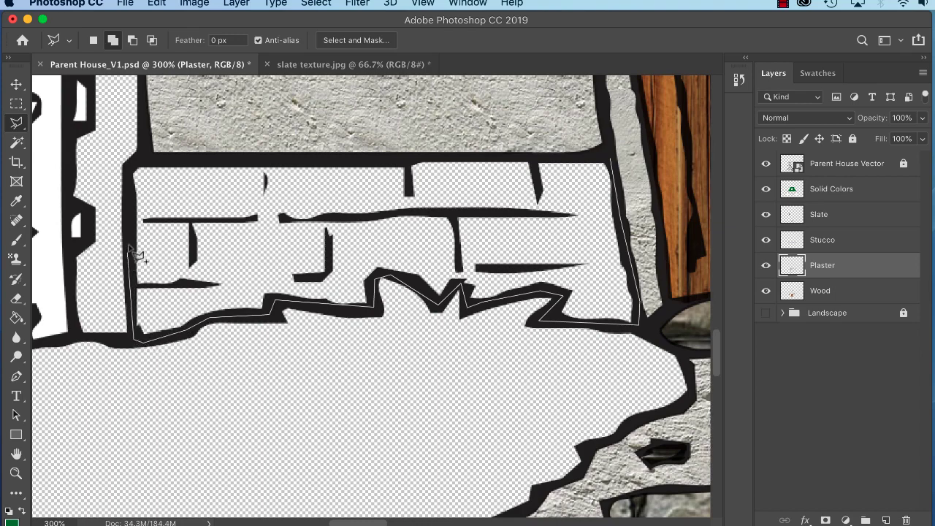
click(135, 159)
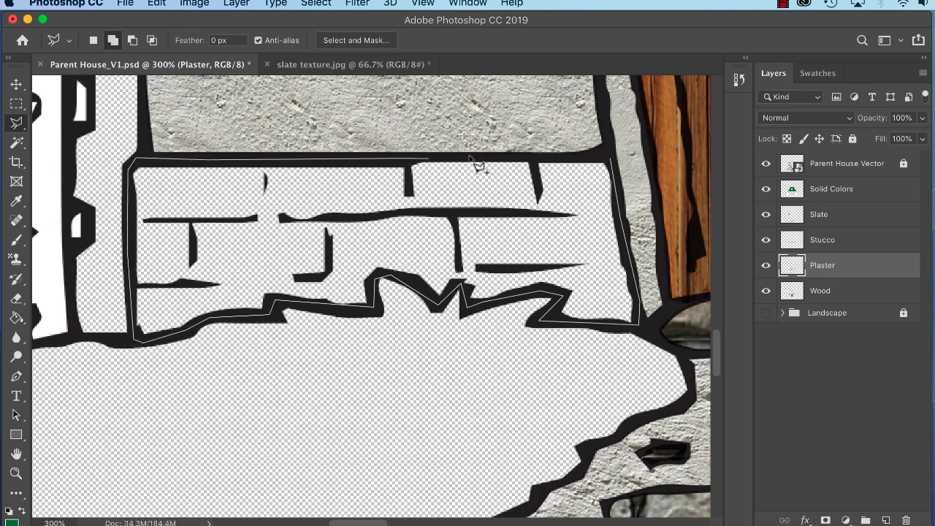
click(614, 160)
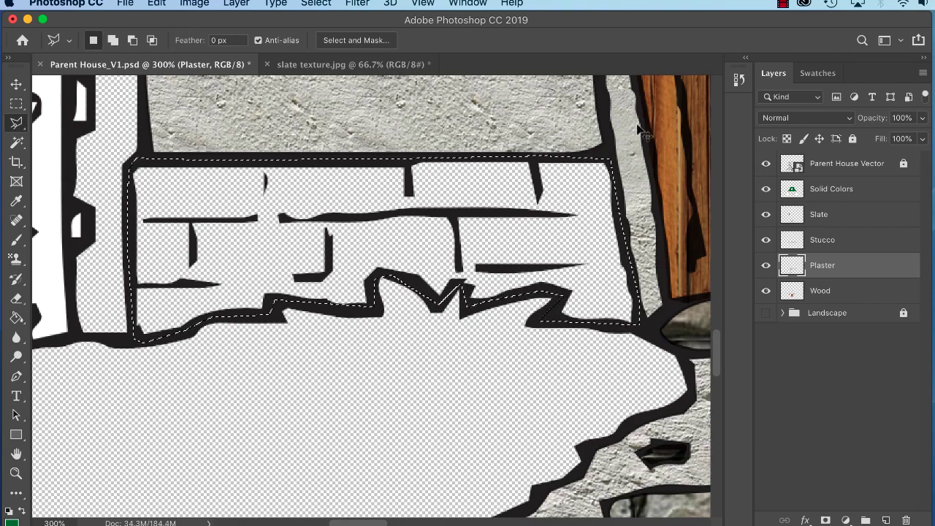
Choose the Brick Small pattern for the Pattern Stamp tool.
key(super+minus)
key(super+minus)
key(super+minus)
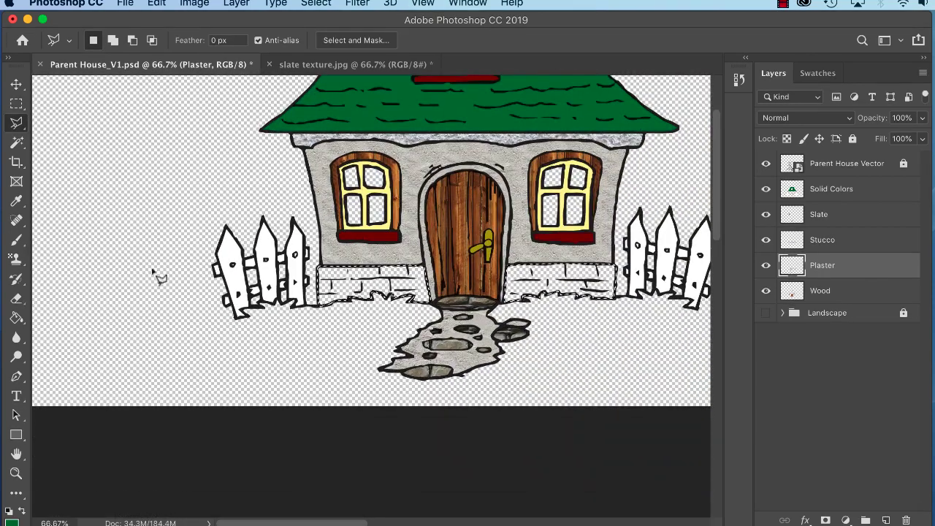
click(16, 258)
click(485, 40)
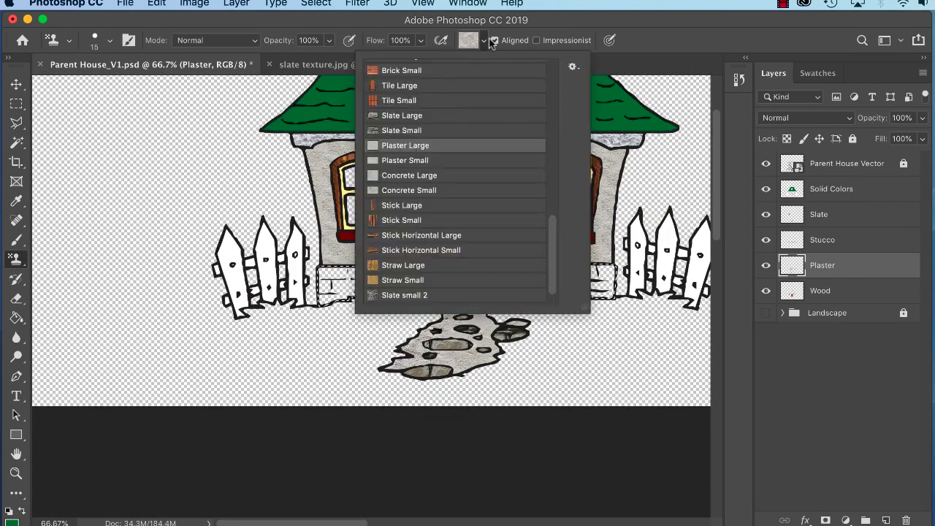
drag(552, 232, 549, 192)
click(421, 229)
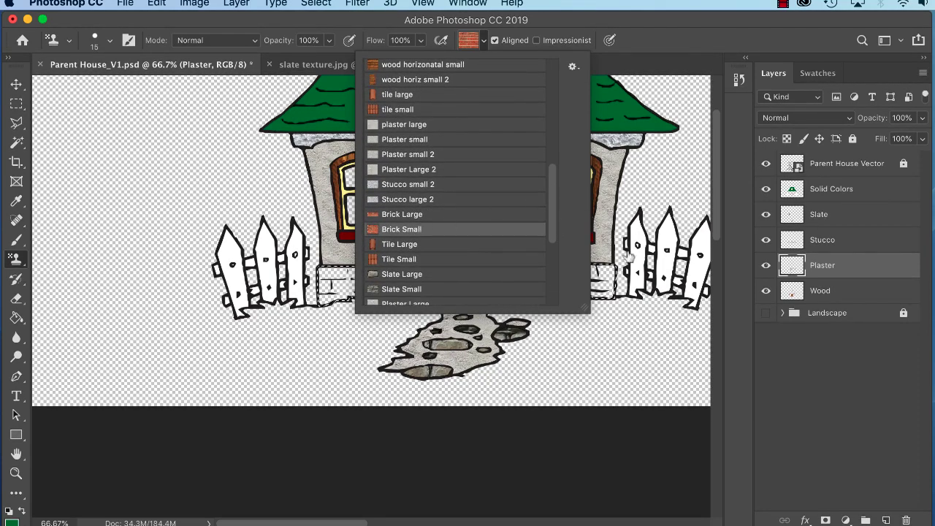
key(Return)
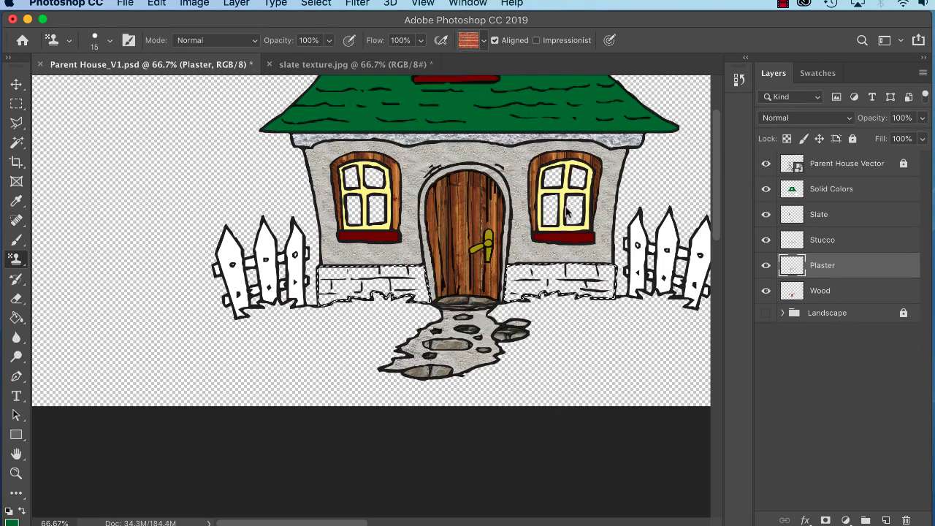
Enlarge the Pattern Stamp brush to 90 and paint the brick pattern into both selected foundation walls on the Plaster layer.
key(bracketright)
key(bracketright)
key(bracketright)
key(bracketright)
key(bracketright)
key(bracketright)
key(bracketright)
key(bracketright)
key(bracketright)
key(bracketright)
key(bracketright)
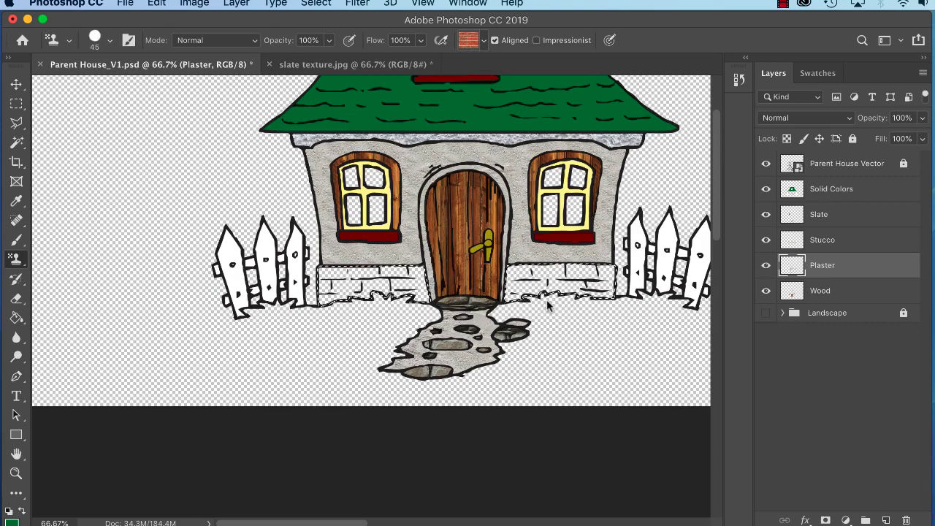
mouse_move(506, 271)
mouse_down()
mouse_move(661, 276)
mouse_move(623, 273)
mouse_move(519, 297)
mouse_move(523, 305)
mouse_move(358, 303)
mouse_move(282, 282)
mouse_move(449, 274)
mouse_up()
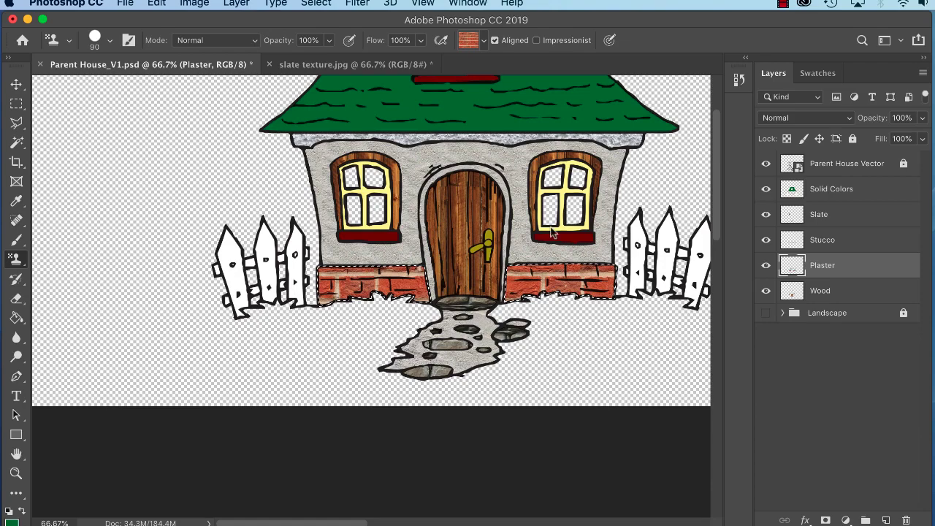
Clear the foundation selection and save the document.
key(super+minus)
drag(486, 276, 414, 377)
key(super+d)
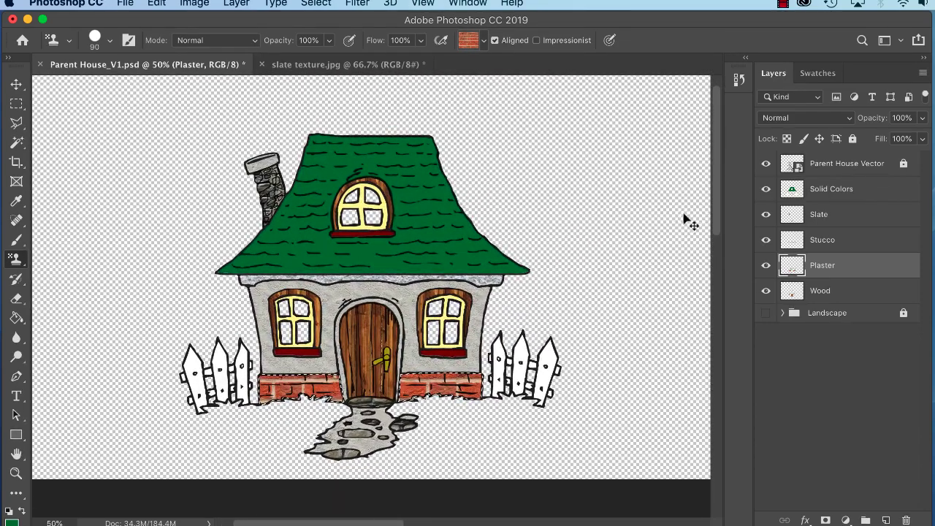
key(super+s)
Show the Landscape group and check the bricked house against it at 100% zoom.
click(766, 312)
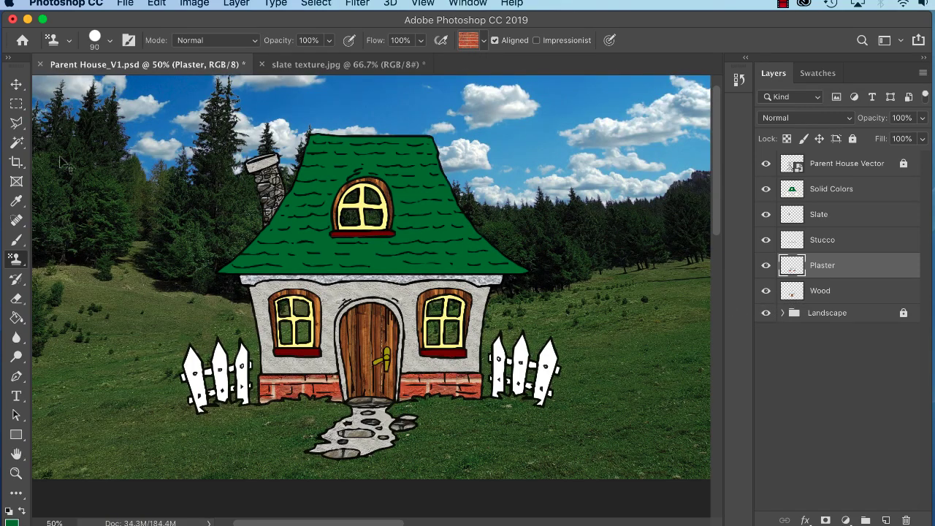
key(super+1)
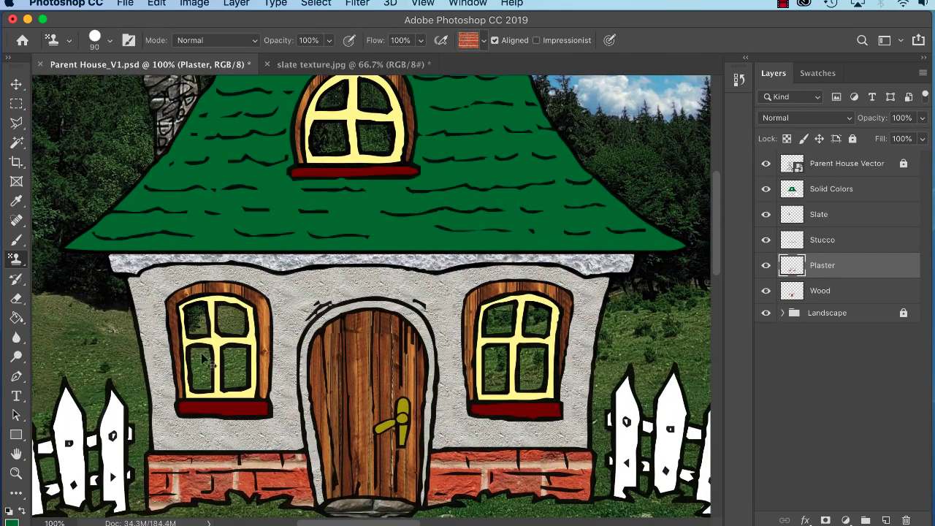
drag(538, 232, 550, 299)
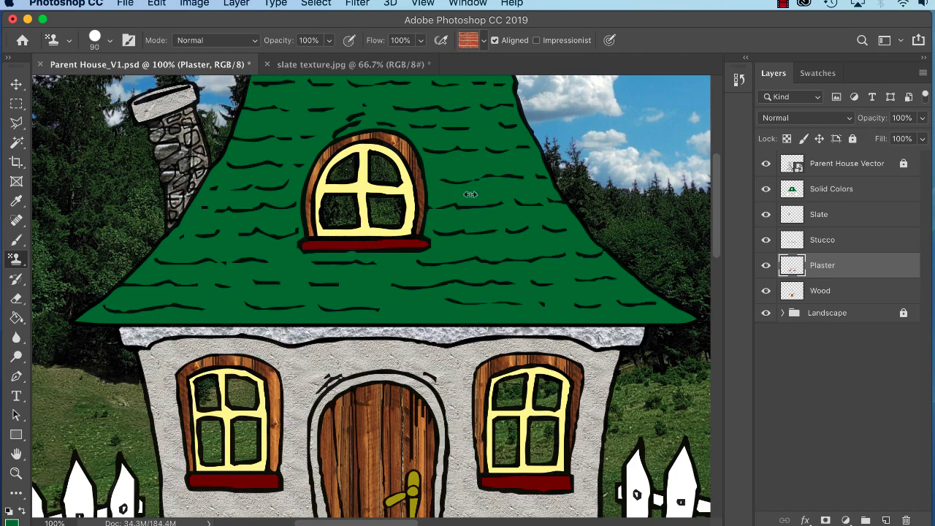
Create a new layer named Windows above the Plaster layer.
click(923, 76)
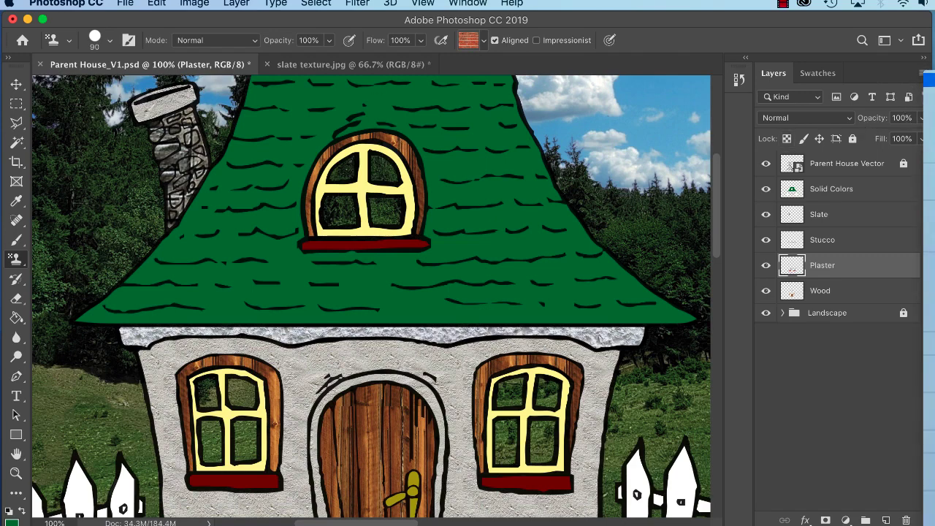
click(929, 80)
text(Windows)
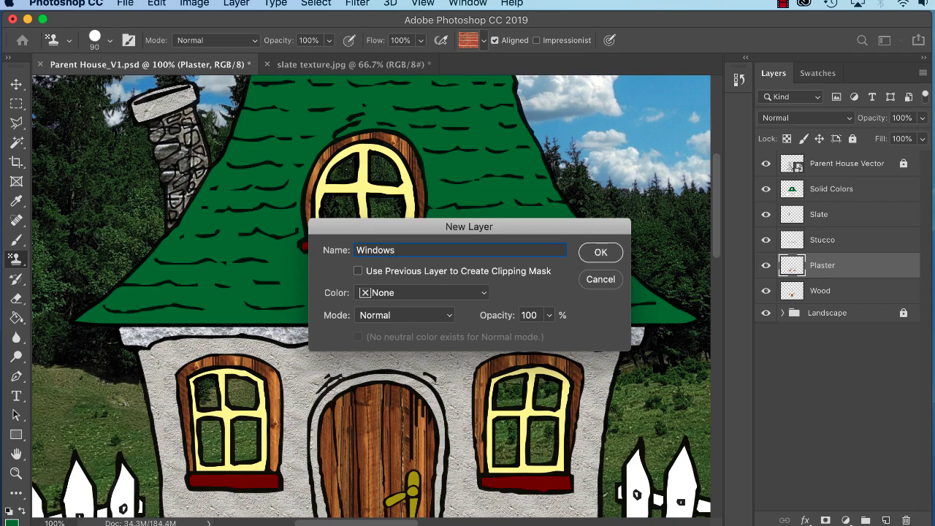
key(Return)
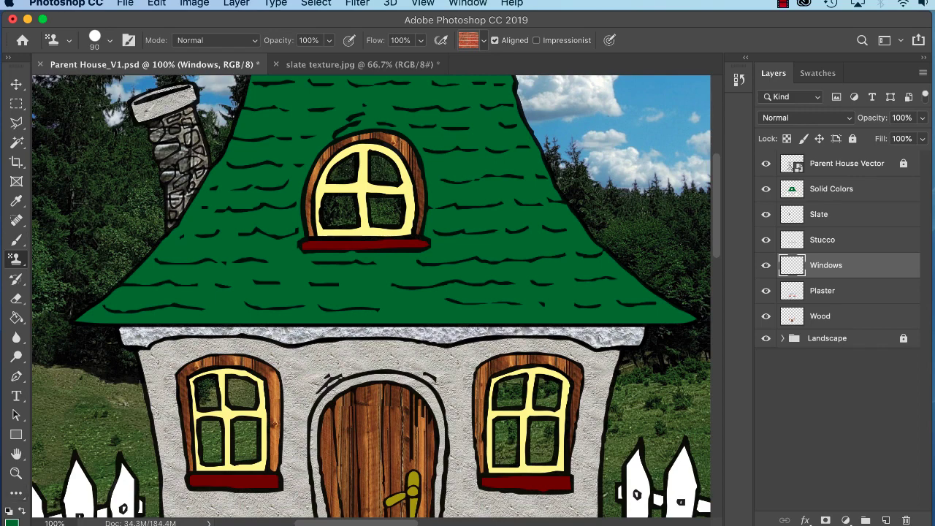
Set the foreground color to a medium blue from the swatches and activate the Gradient tool.
click(819, 73)
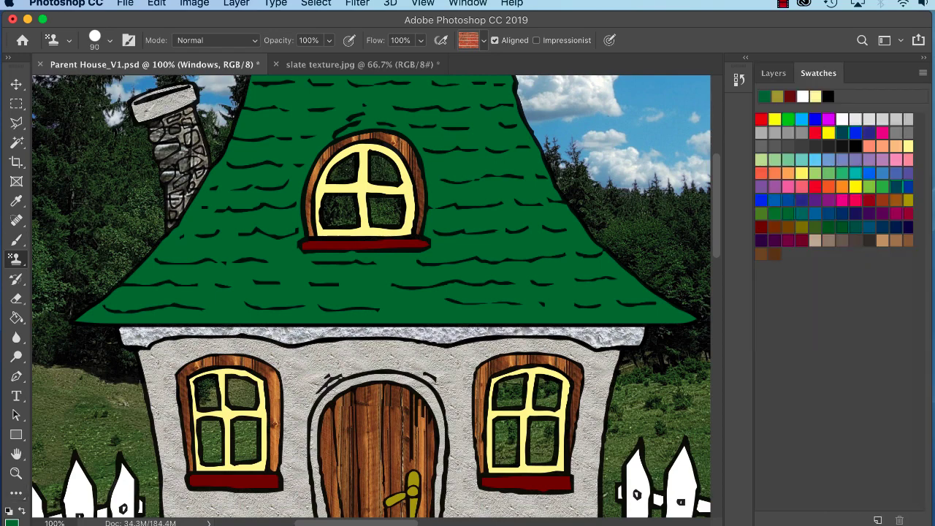
click(775, 200)
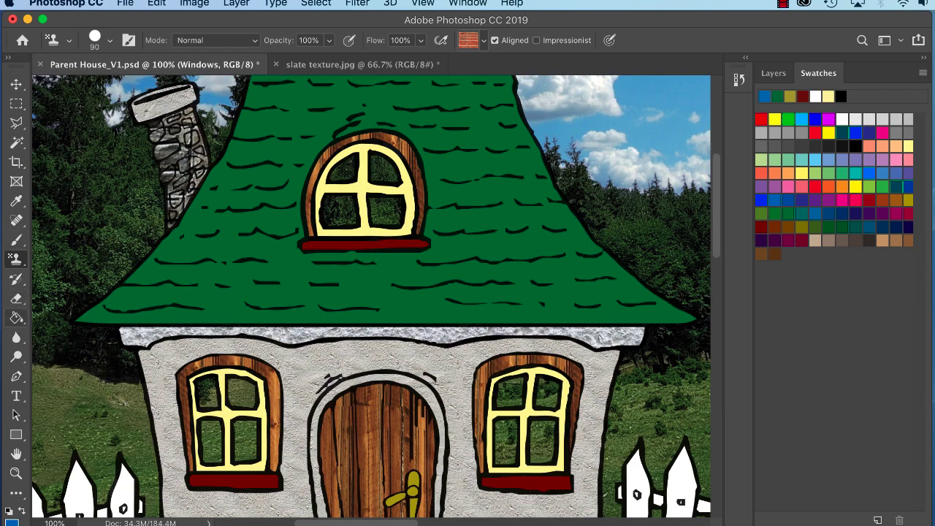
click(16, 318)
click(83, 316)
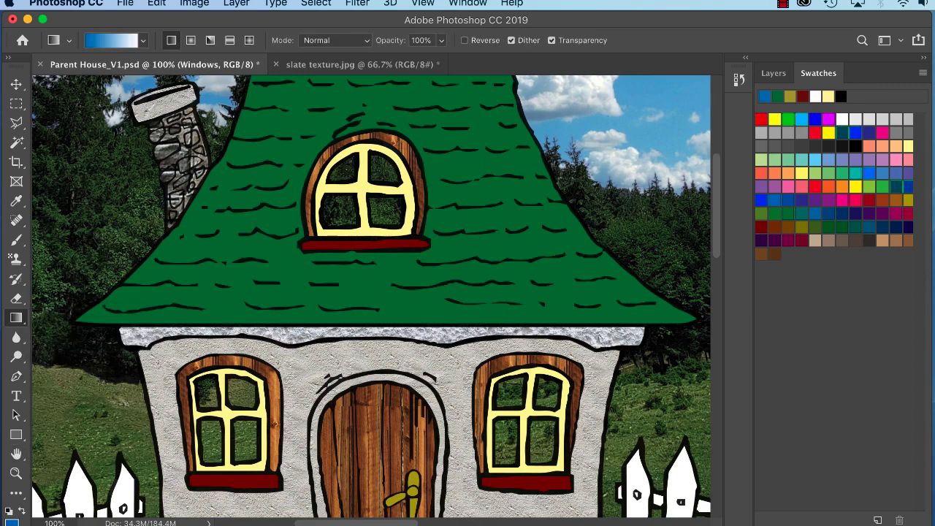
Append the Metals gradients to the presets and choose the blue metallic gradient with the Reflected style.
click(143, 40)
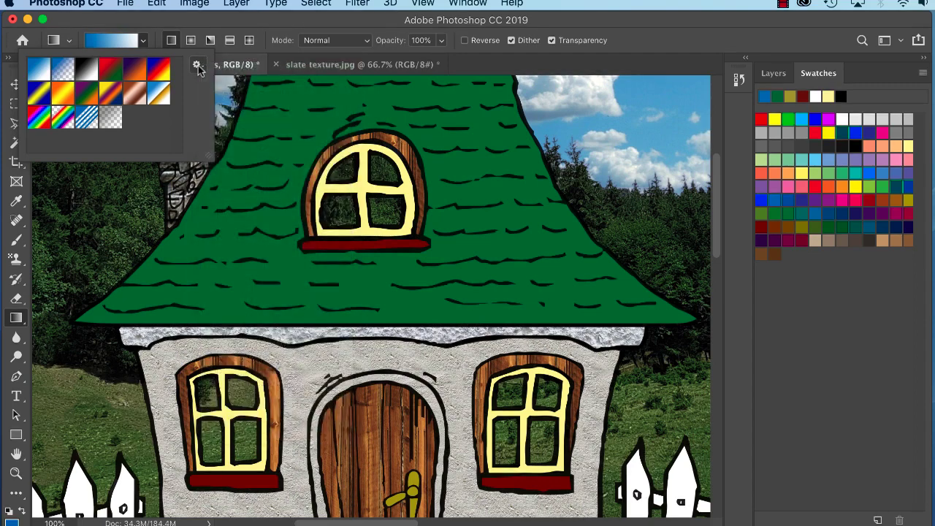
click(197, 65)
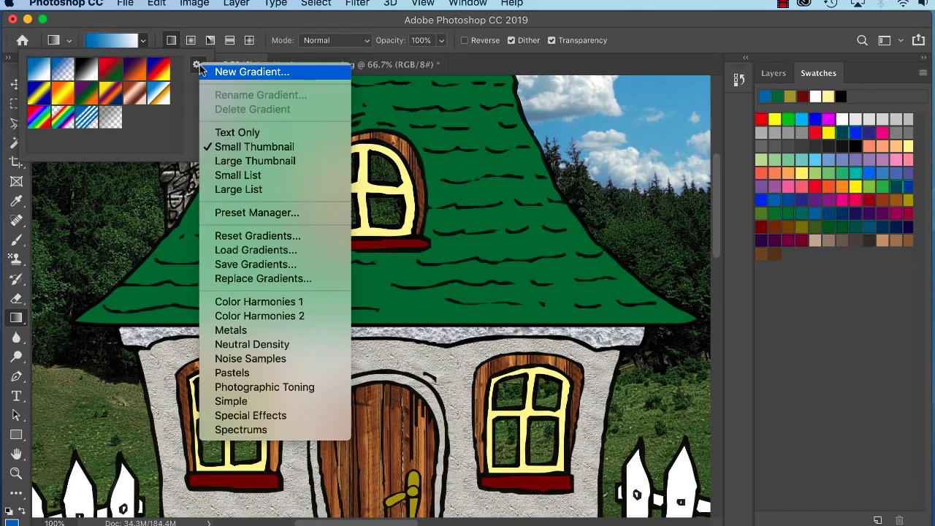
click(241, 332)
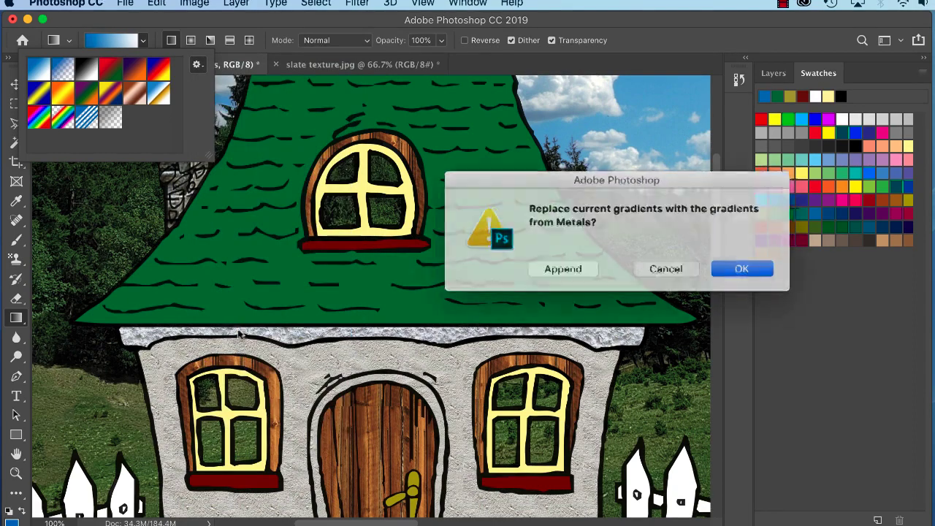
drag(592, 179, 345, 93)
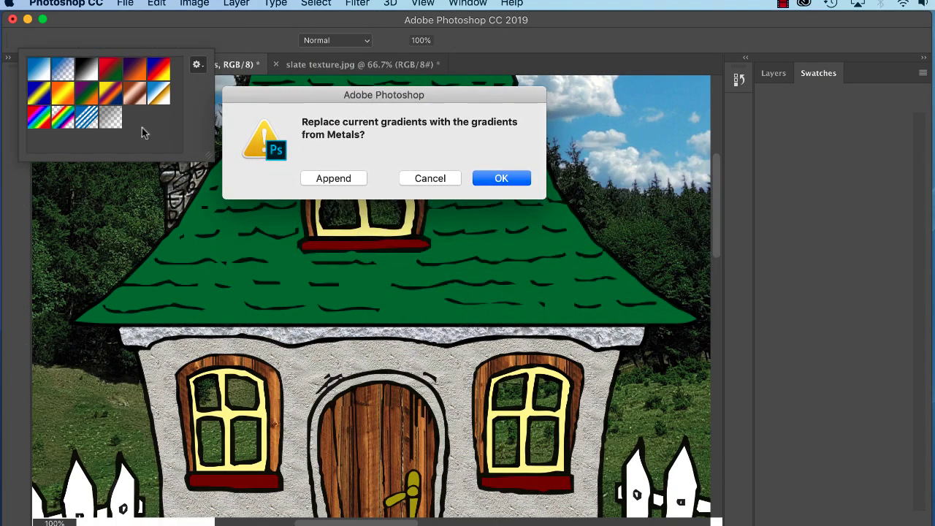
click(333, 179)
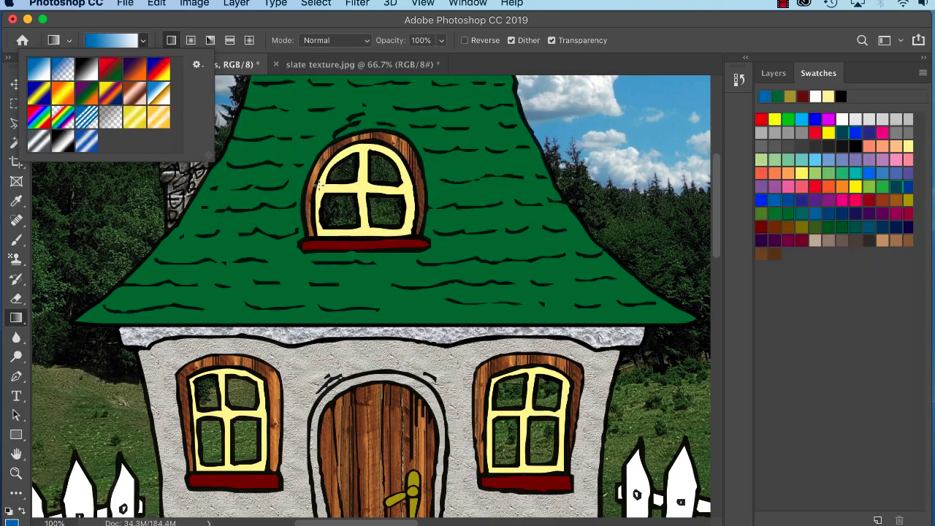
click(86, 145)
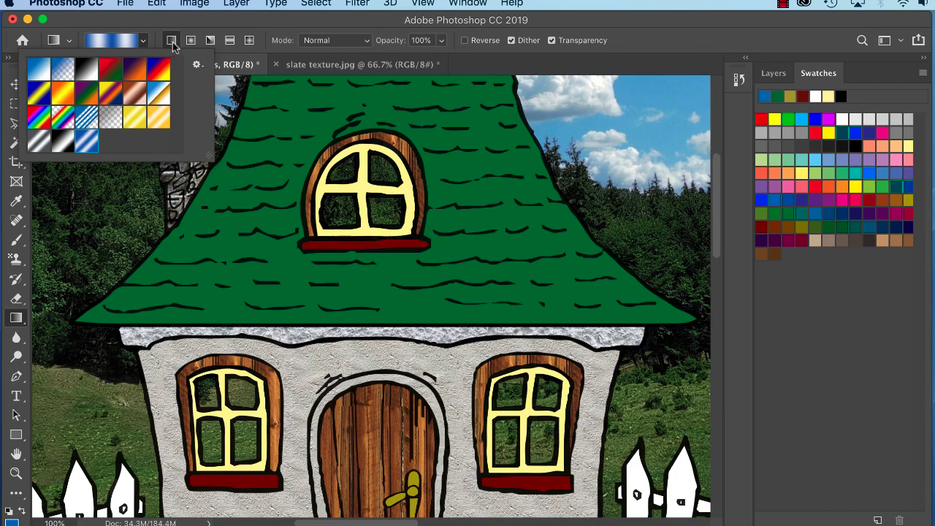
click(230, 42)
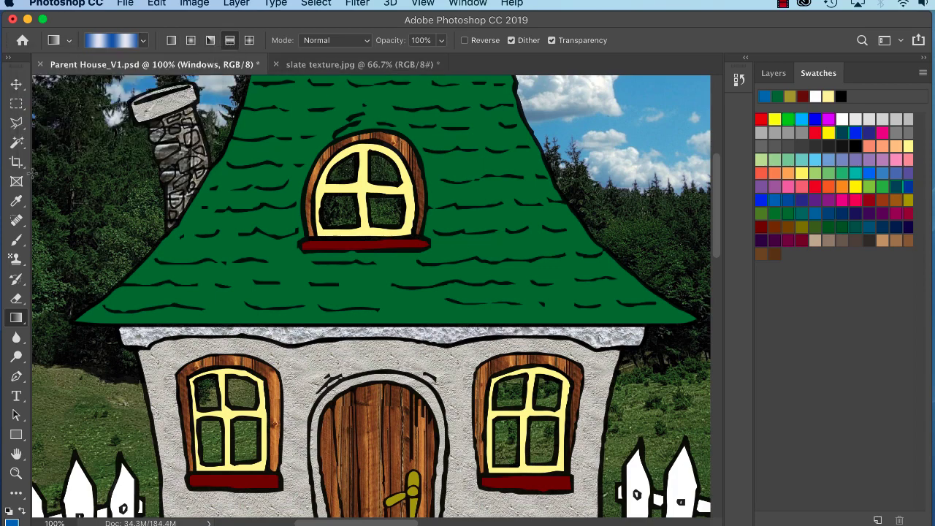
On the Windows layer, marquee the window right of the door and fill it with a diagonal blue reflected gradient.
click(16, 104)
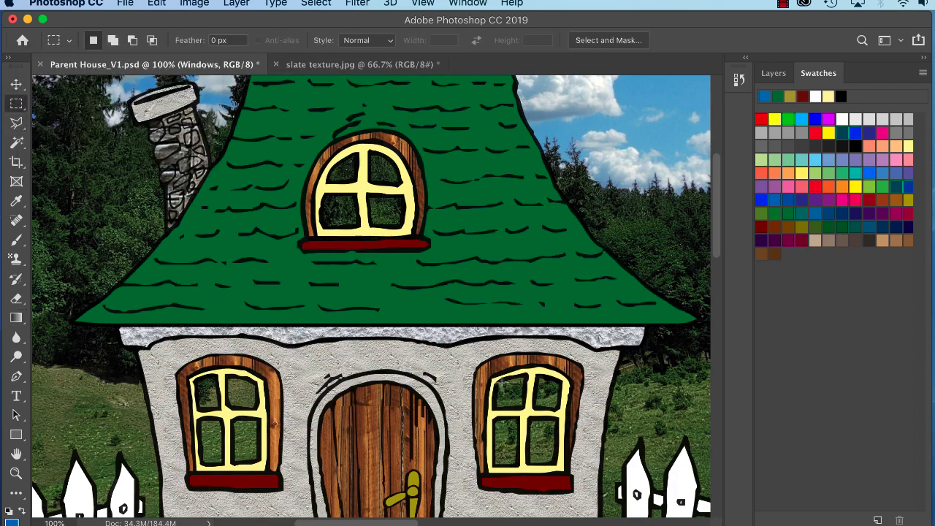
click(774, 73)
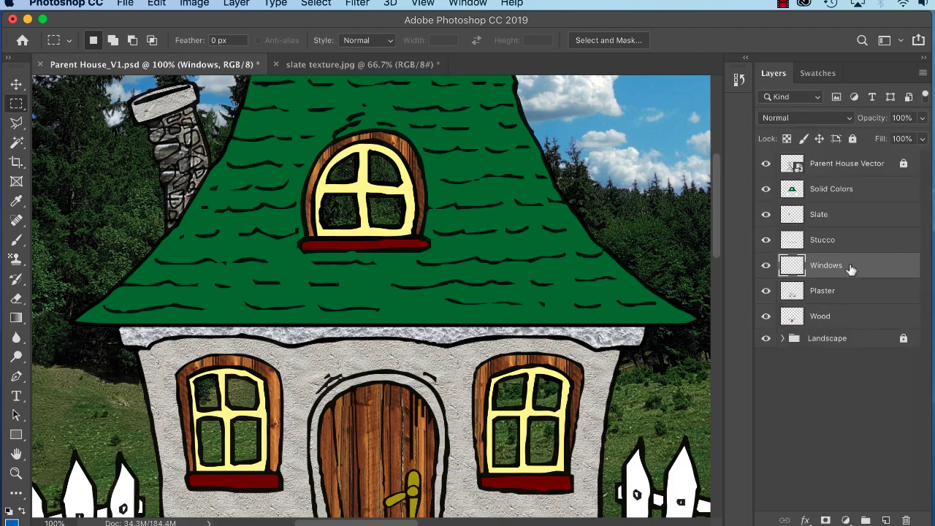
drag(480, 360, 578, 482)
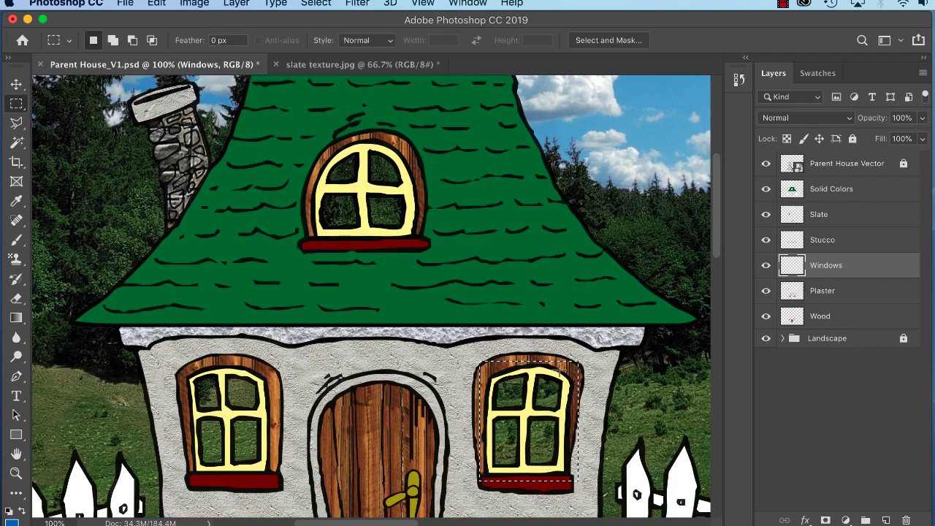
key(super+plus)
drag(589, 407, 359, 209)
click(16, 317)
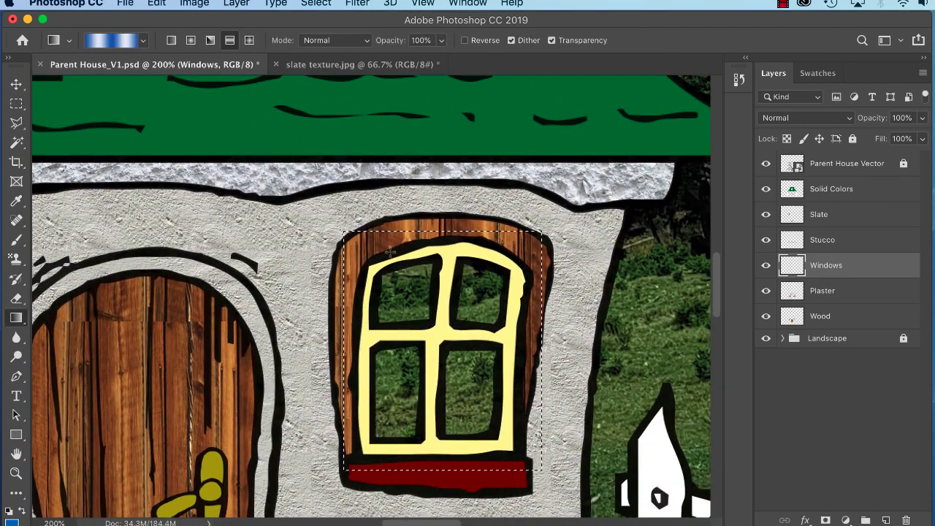
drag(376, 256, 512, 460)
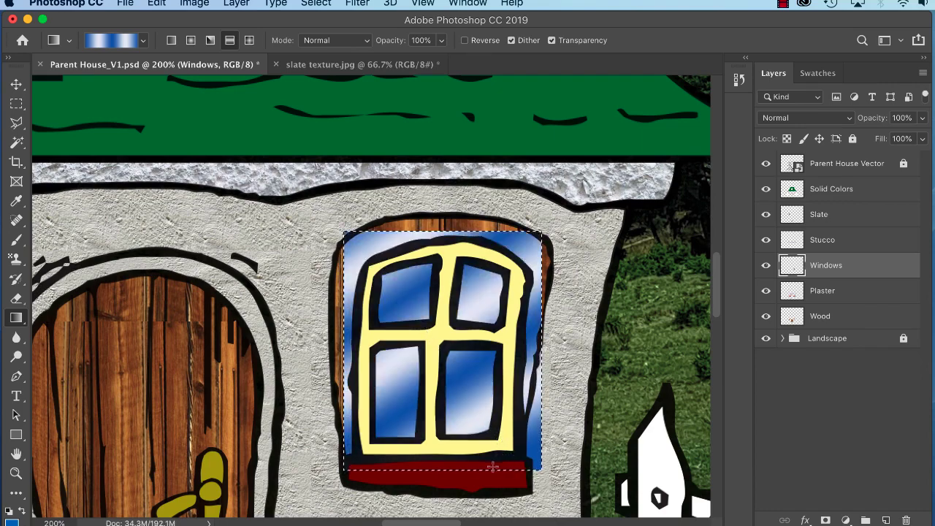
key(super+1)
drag(474, 372, 523, 434)
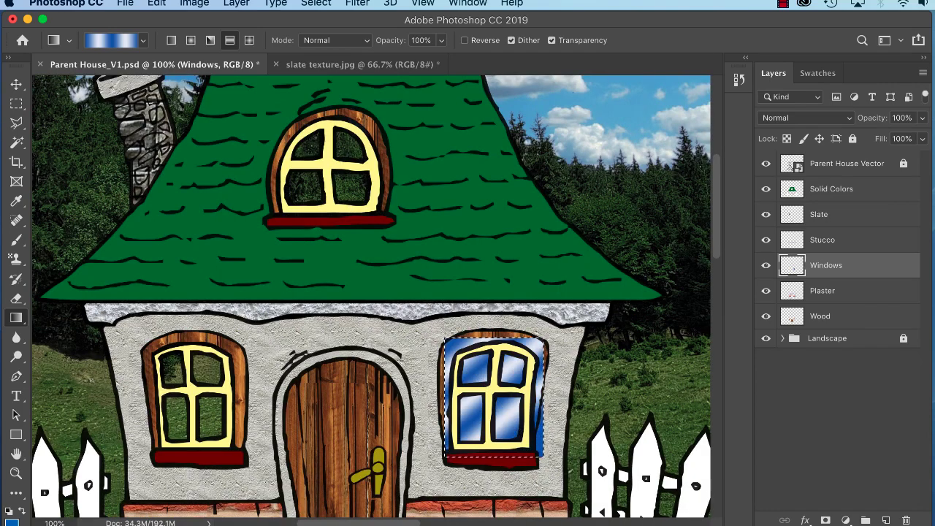
Marquee the window left of the door and fill it with the diagonal blue reflected gradient.
click(17, 103)
drag(150, 342, 243, 457)
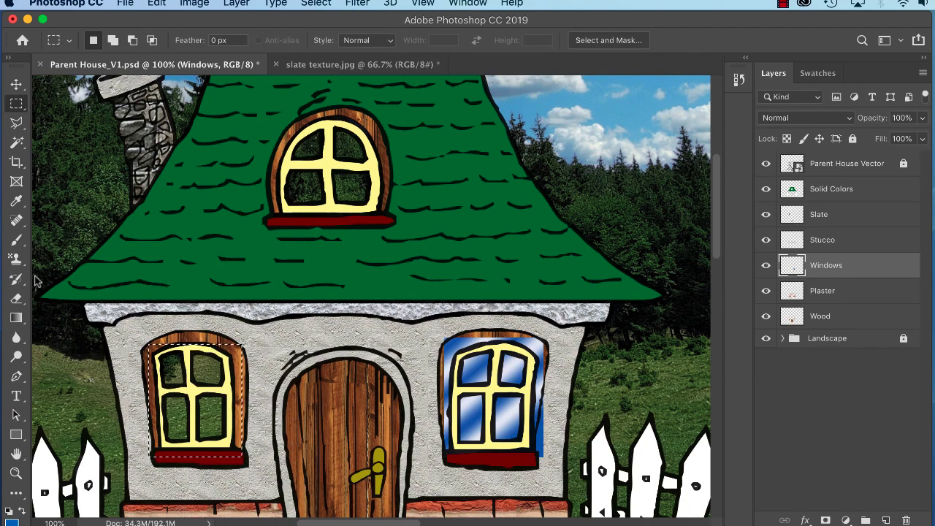
click(16, 318)
mouse_move(171, 362)
mouse_down()
mouse_move(218, 432)
mouse_move(174, 359)
mouse_up()
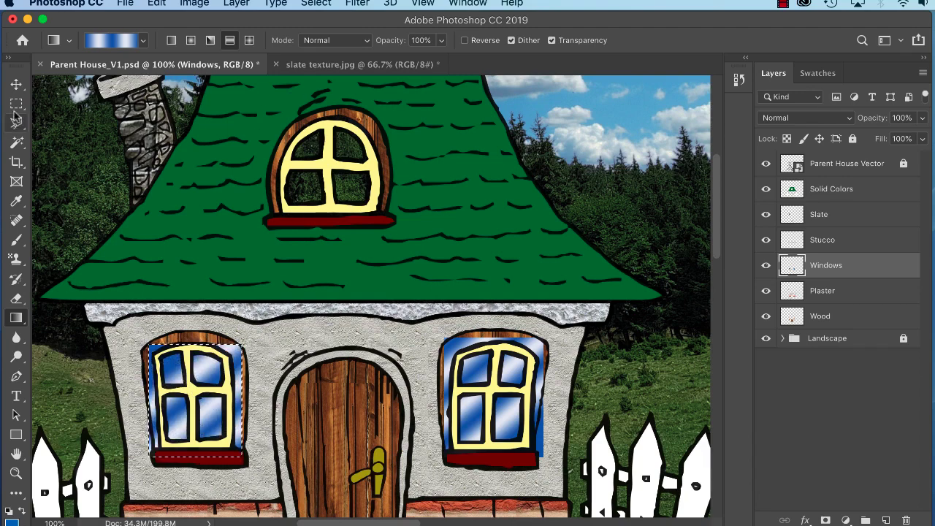
Marquee the arched roof window, fill it with the diagonal blue reflected gradient and clear the selection.
key(m)
key(ctrl+d)
drag(264, 112, 392, 219)
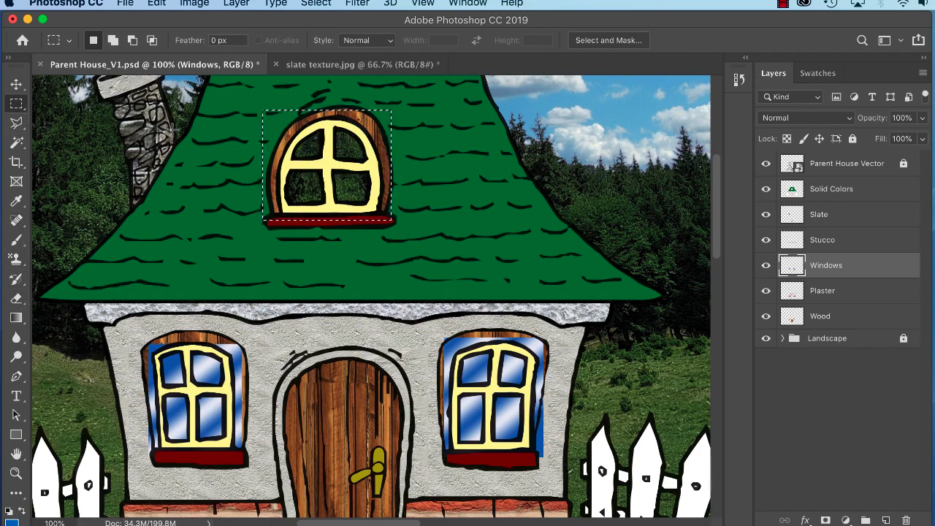
click(16, 317)
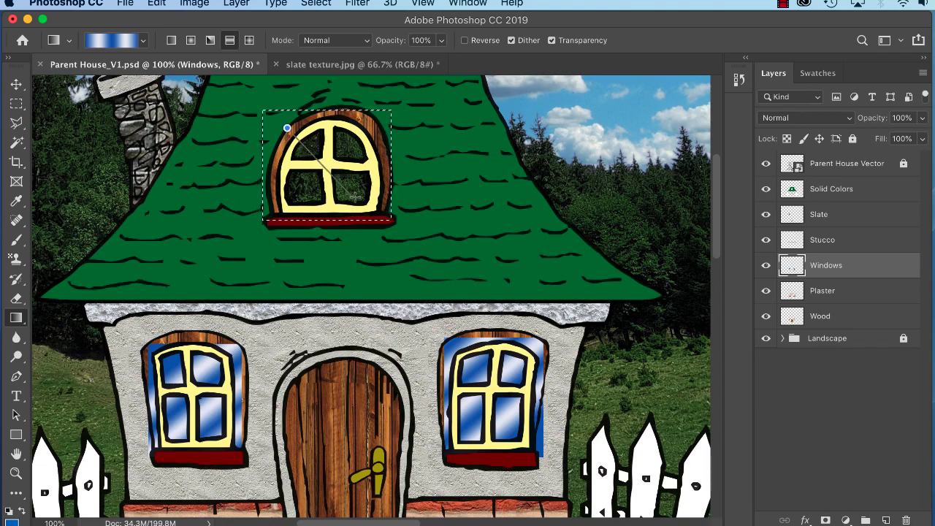
drag(286, 129, 363, 197)
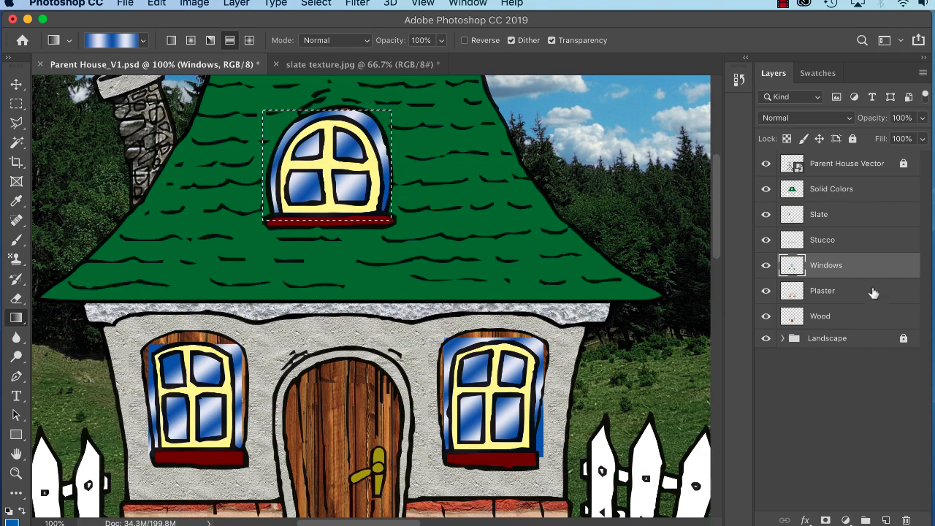
key(ctrl+d)
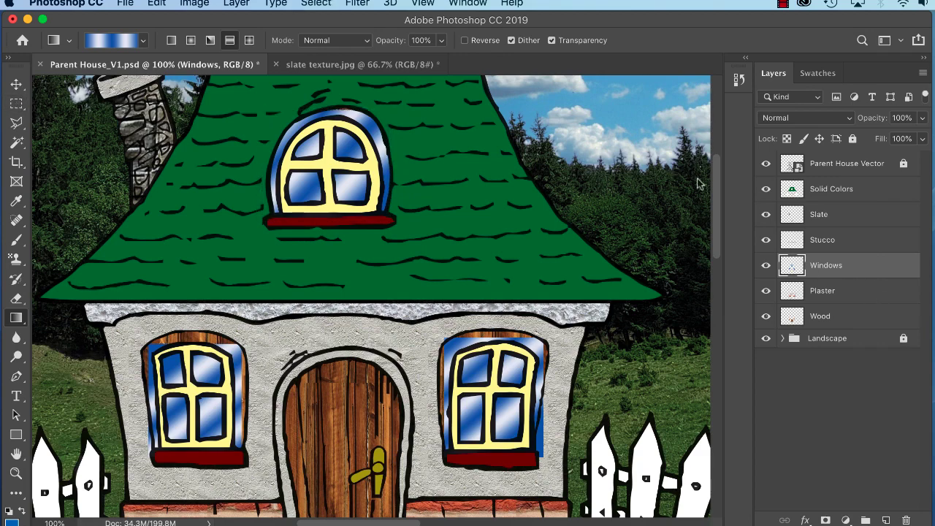
Move the Windows layer below the Wood layer and lower its opacity to 77%.
drag(860, 269, 861, 329)
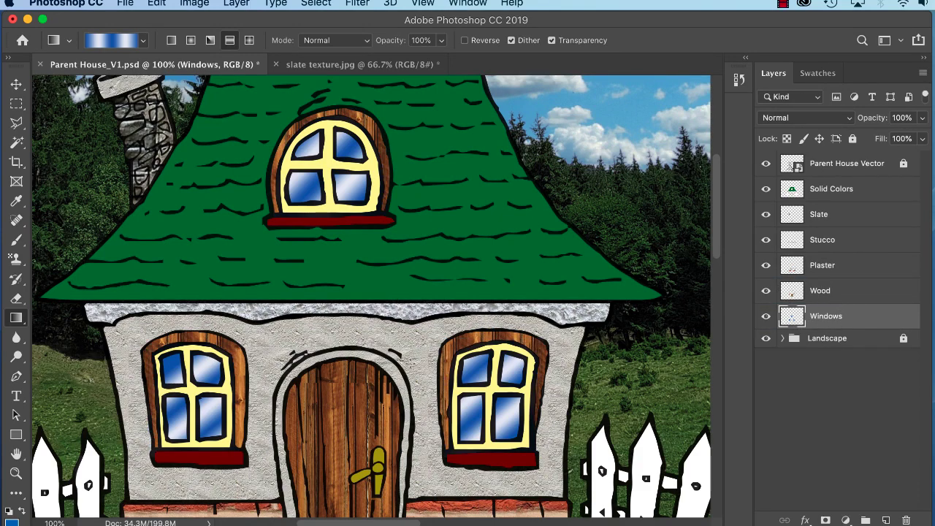
click(923, 119)
drag(922, 138, 906, 141)
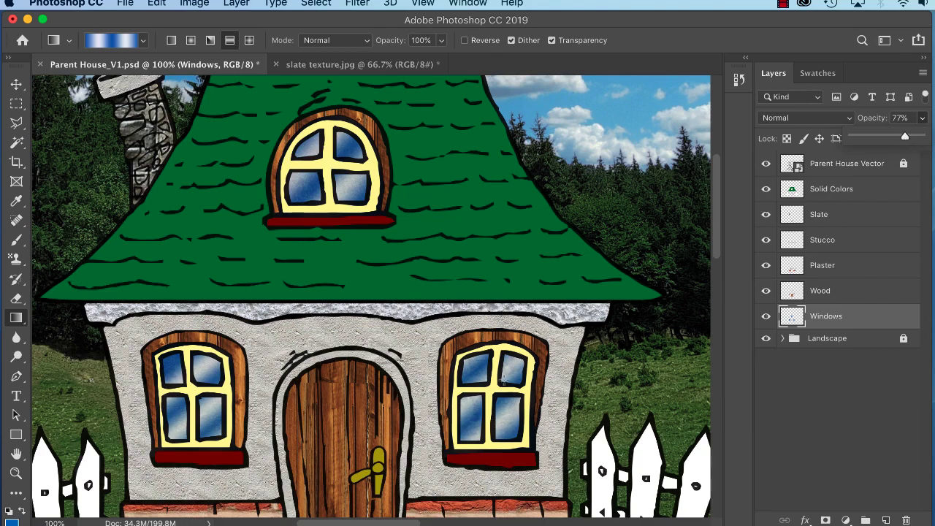
click(815, 387)
Review the whole colored house at 50% zoom and check the layer stack from Parent House Vector down to Windows.
key(super+minus)
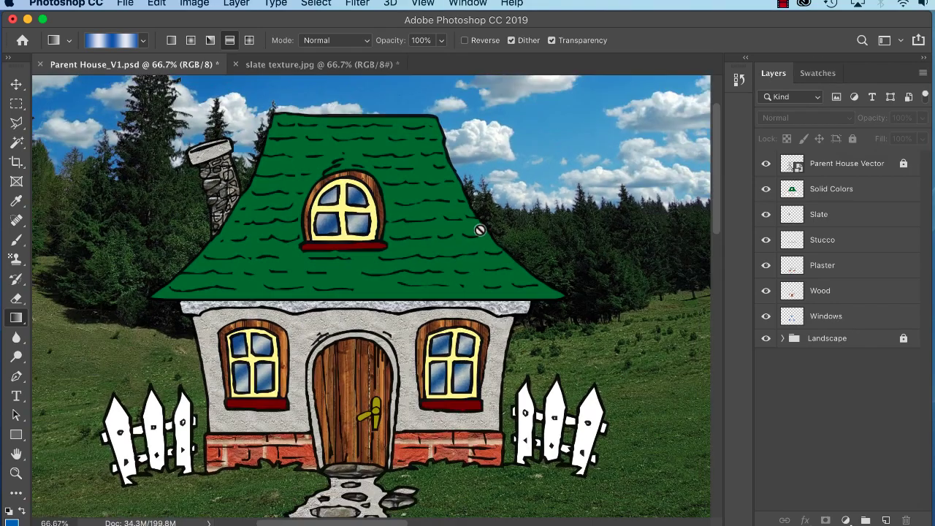
key(super+minus)
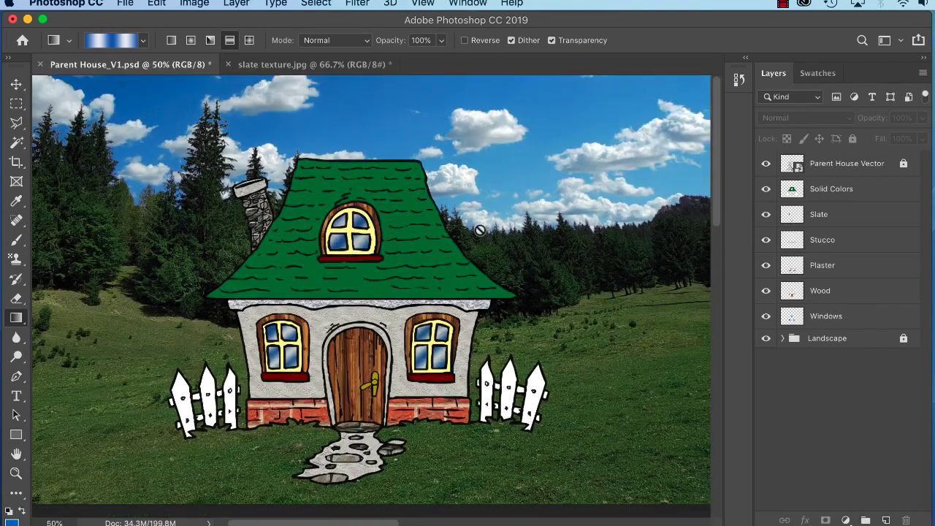
click(825, 172)
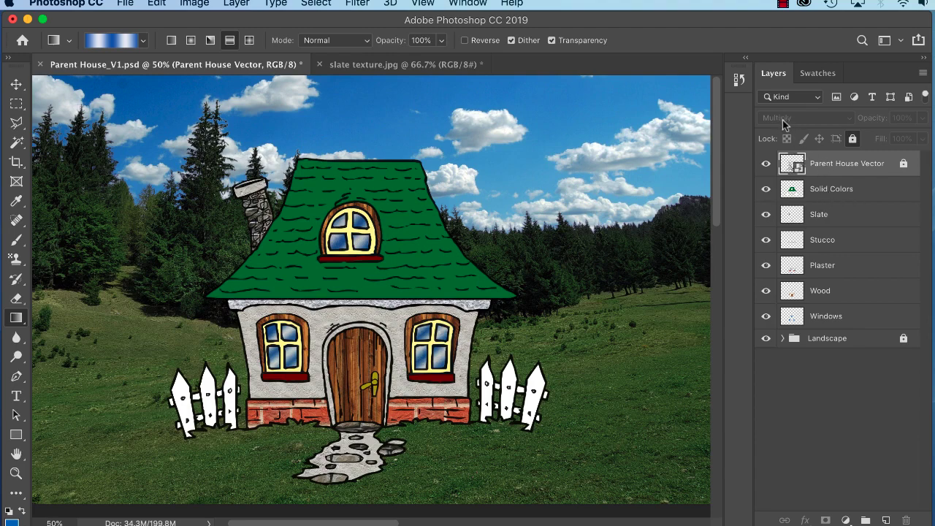
click(851, 202)
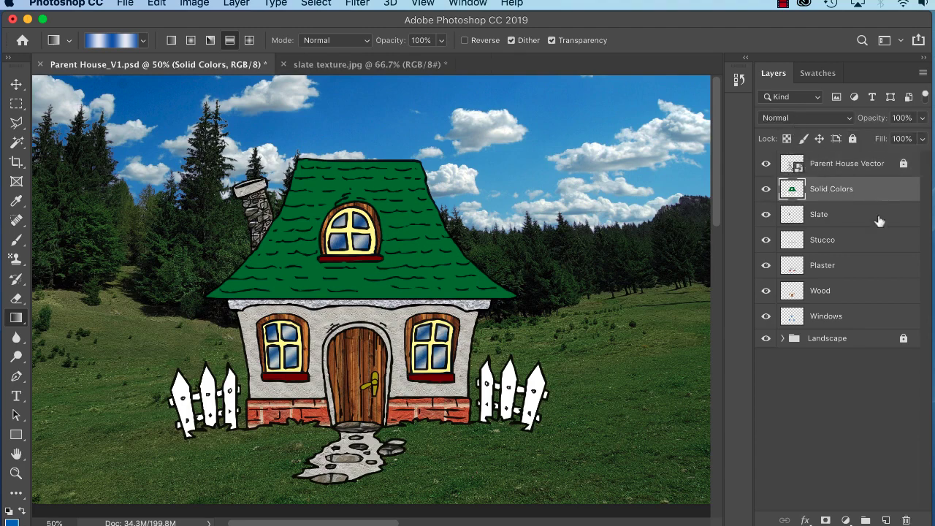
click(859, 216)
click(858, 243)
click(864, 267)
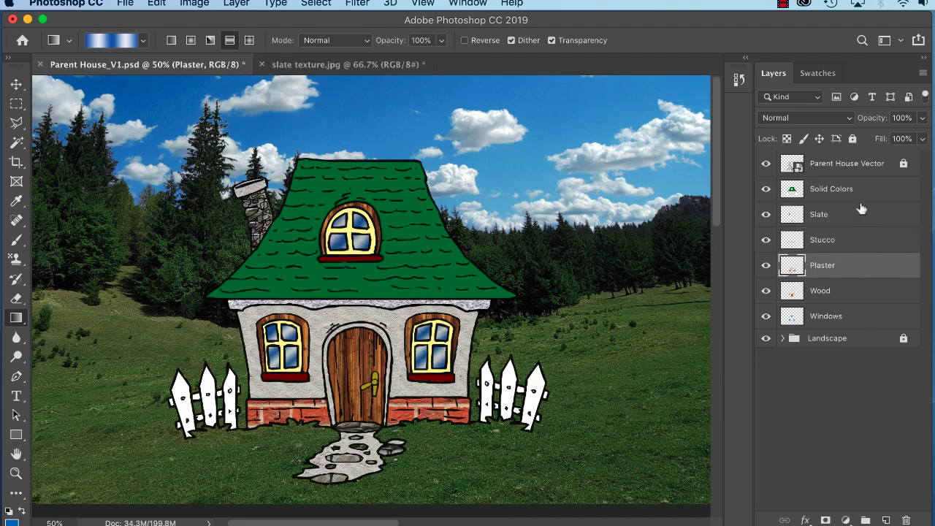
click(852, 316)
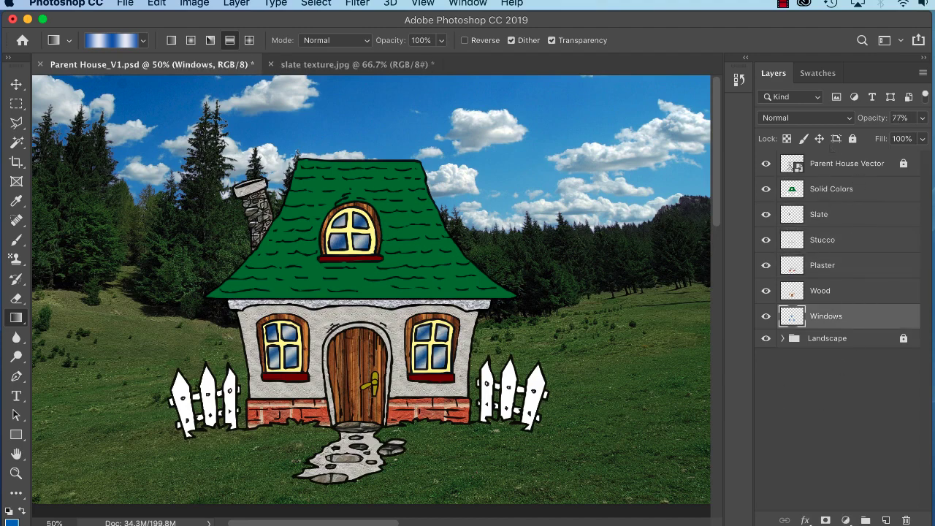